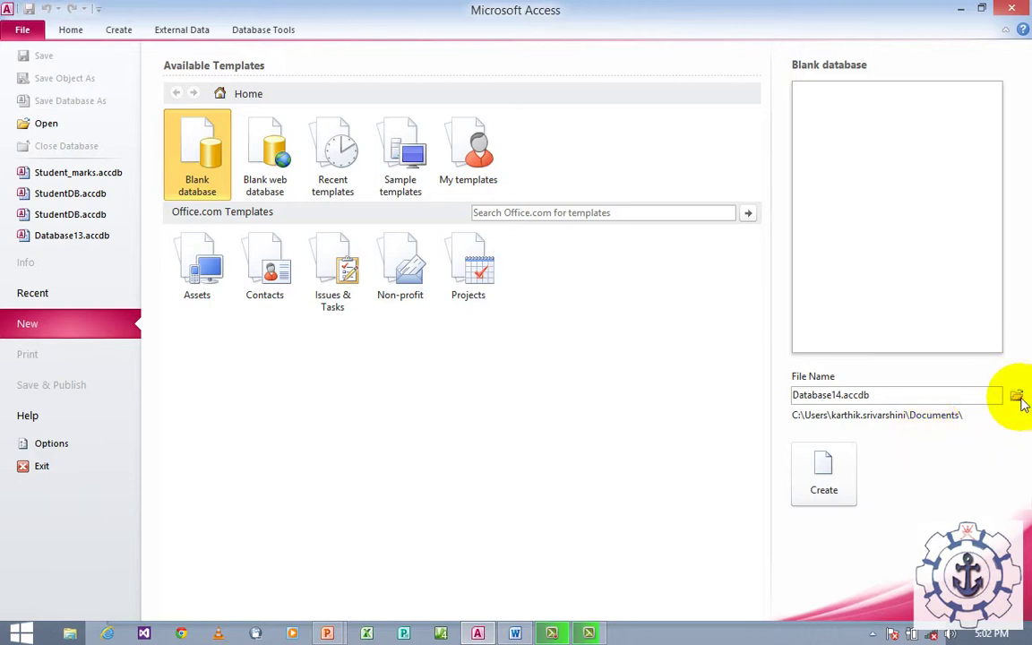
Browse for the new database's location, create a folder named Reports on the Desktop and open it.
click(1017, 396)
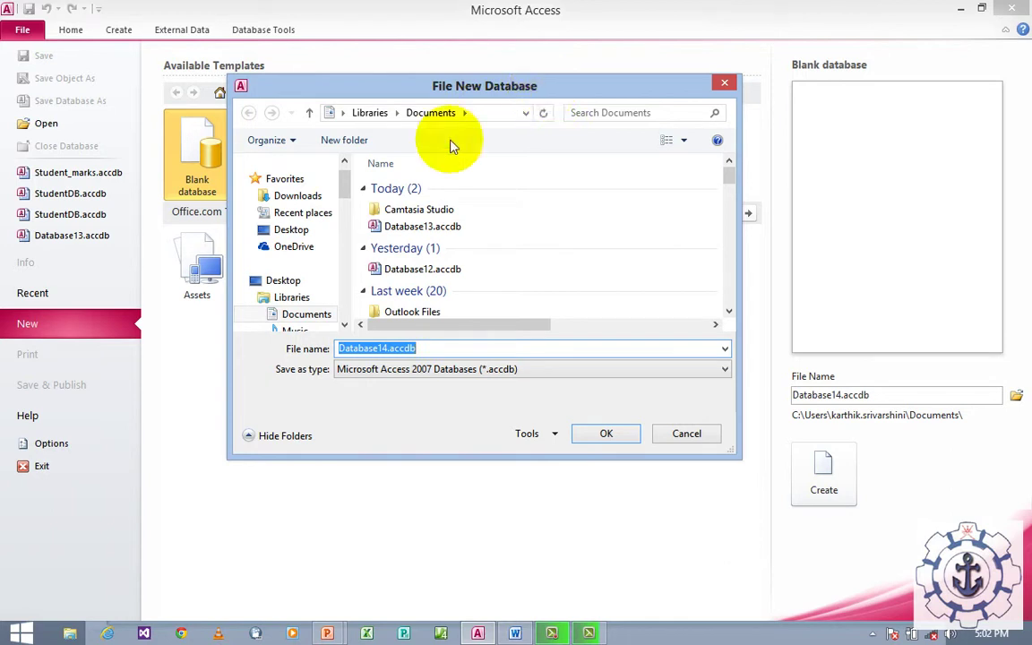
mouse_move(345, 185)
mouse_down()
mouse_move(348, 302)
mouse_move(351, 175)
mouse_up()
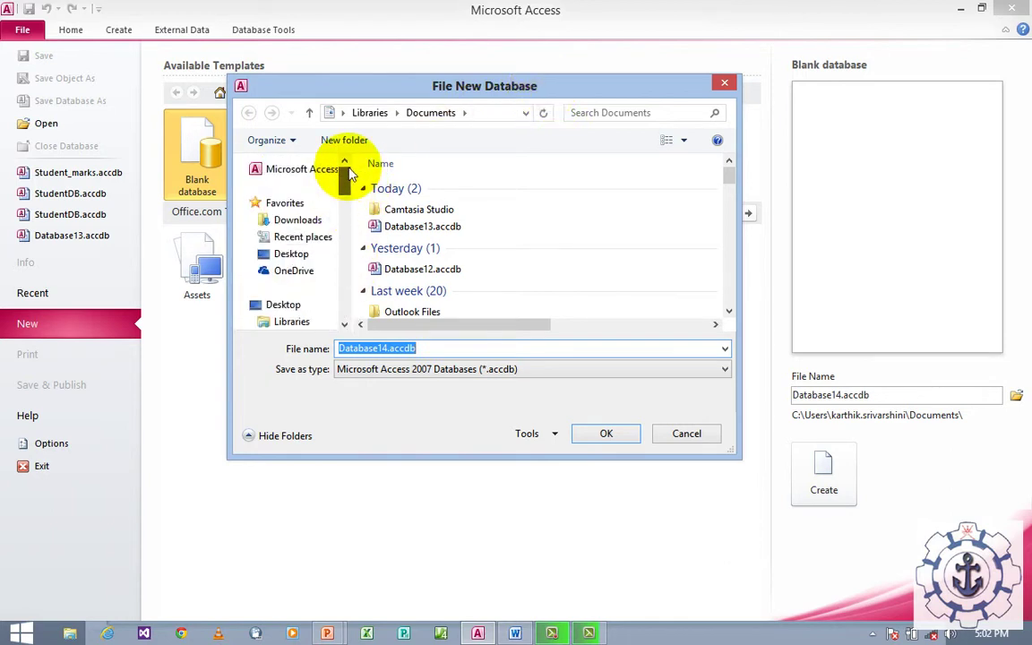
click(296, 256)
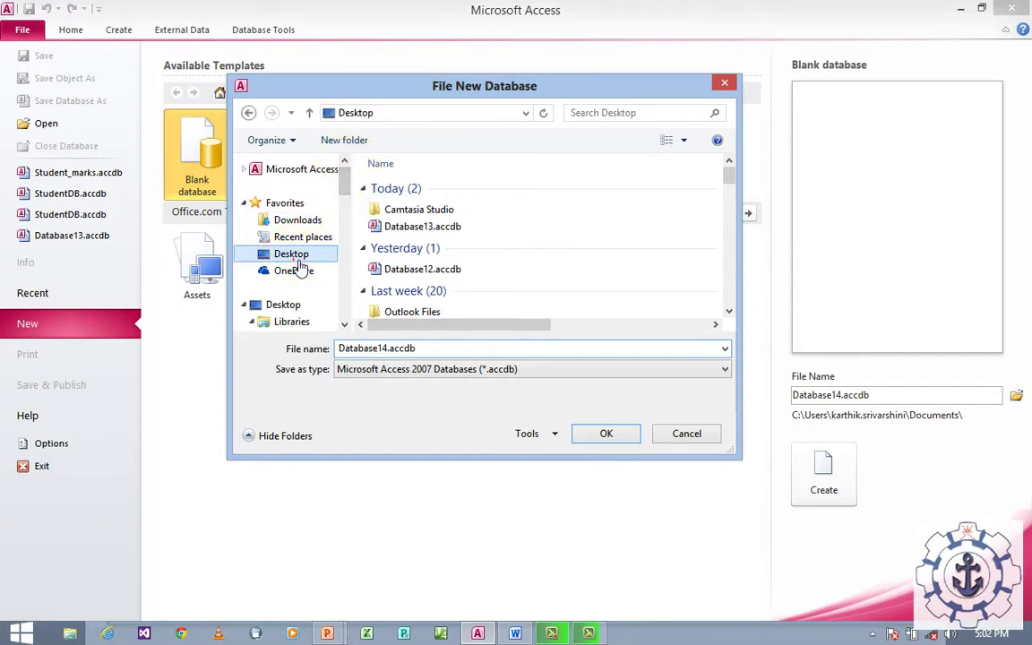
click(343, 140)
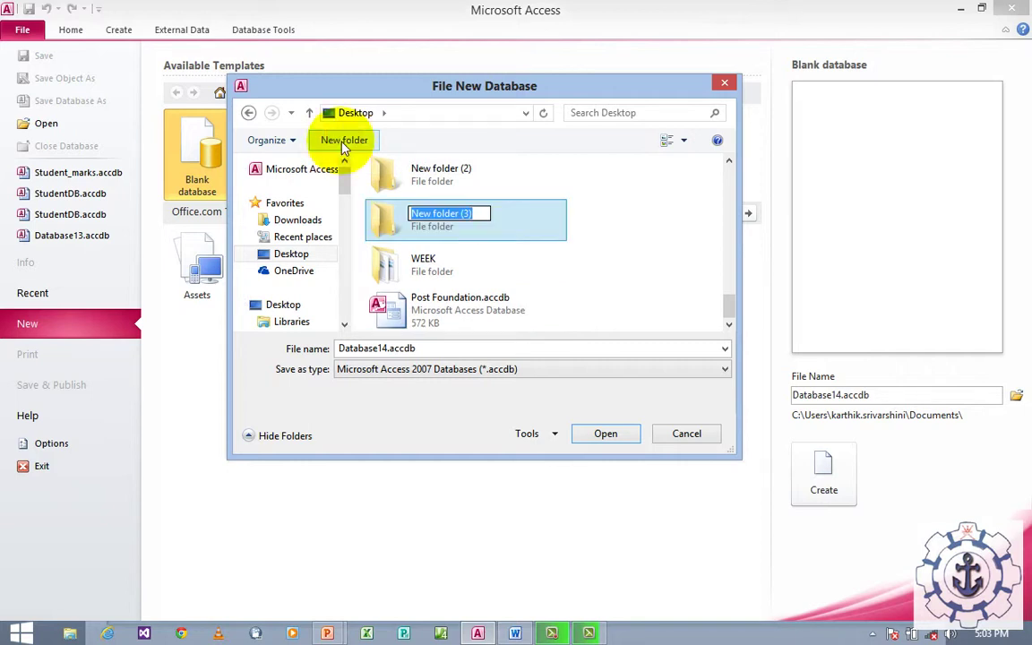
text(Repo)
key(BackSpace)
key(BackSpace)
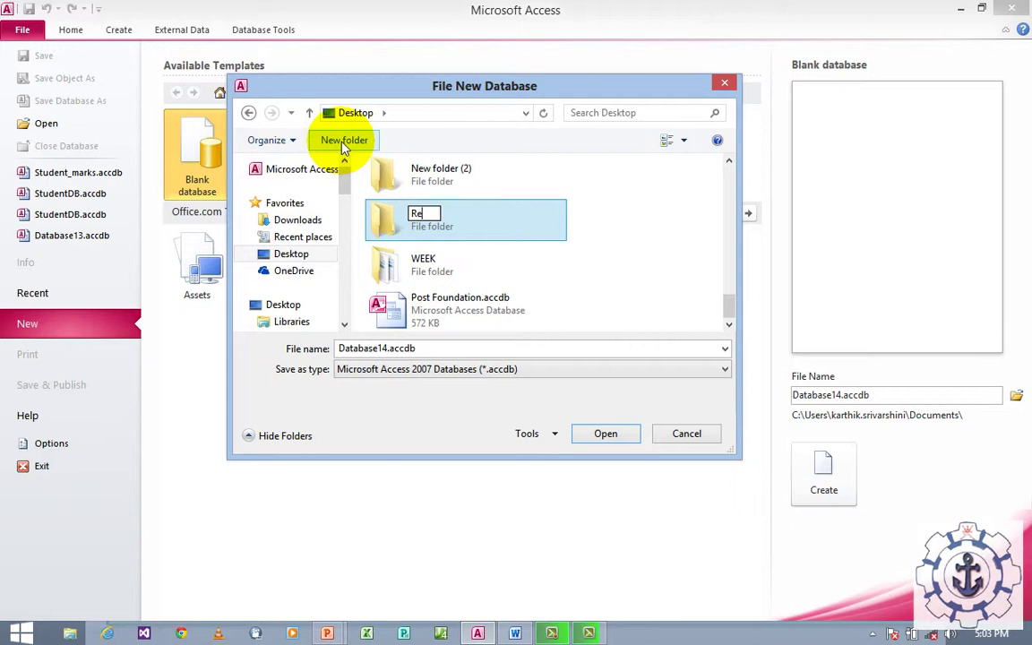
text(ports)
click(621, 435)
click(607, 434)
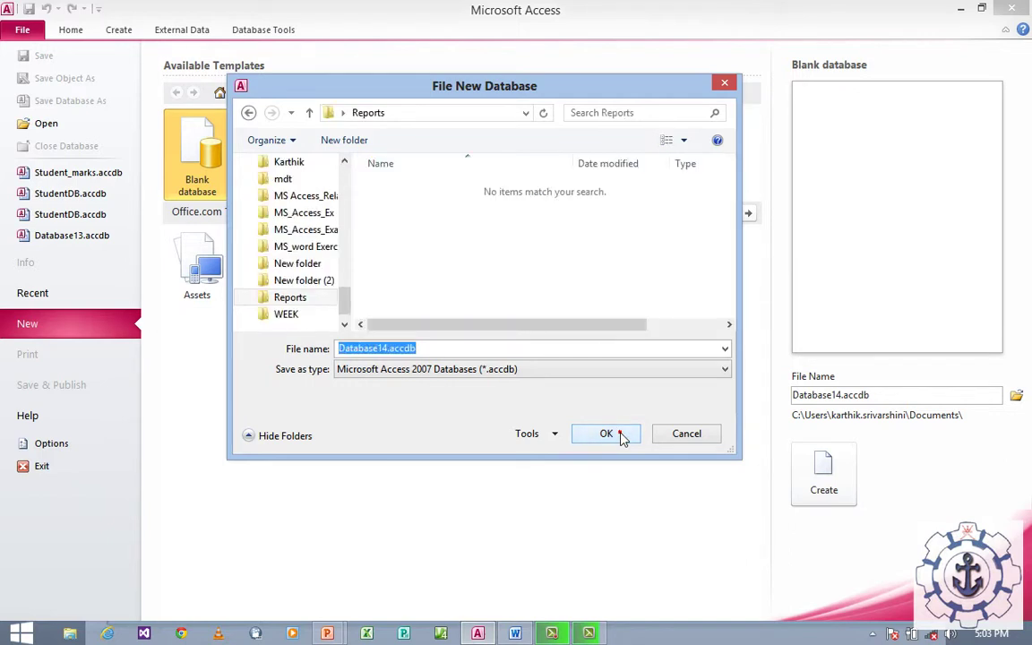
Name the blank database Report and create it in the Reports folder.
click(439, 350)
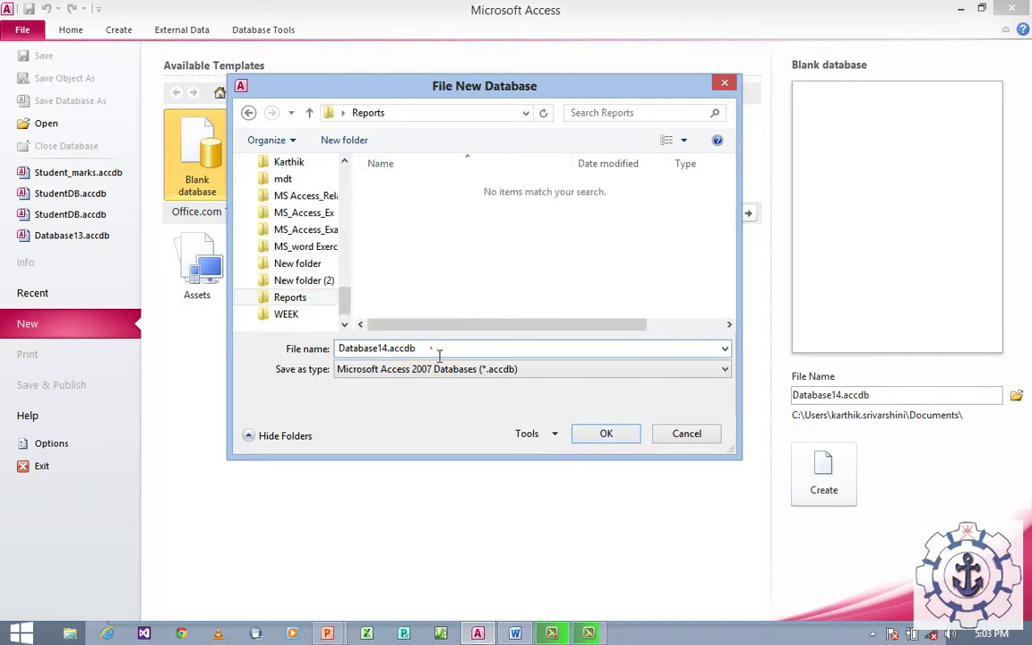
drag(428, 352, 333, 352)
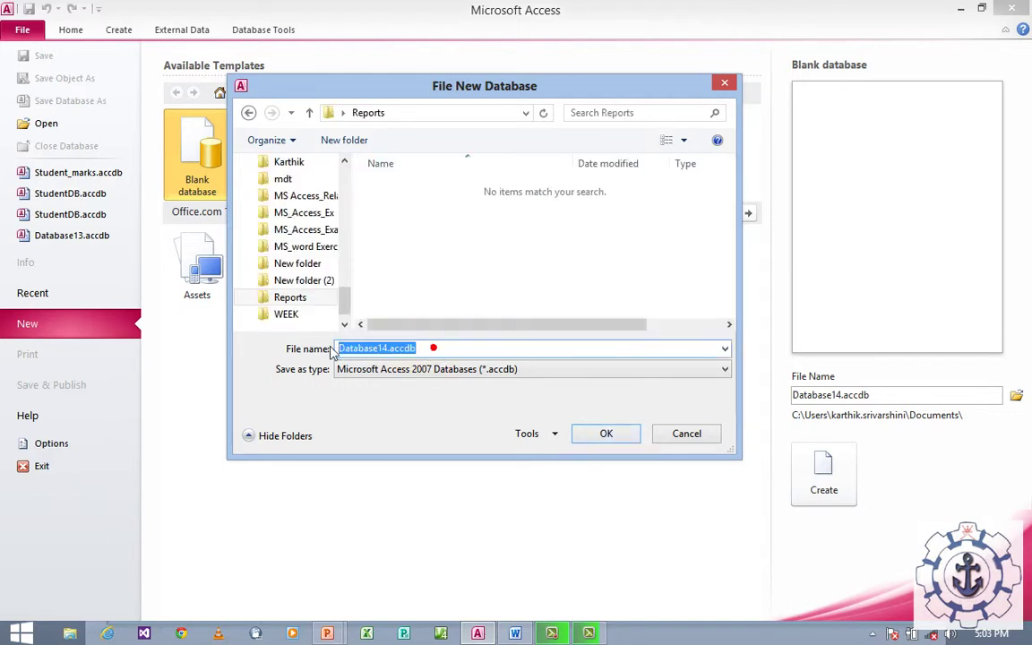
text(Report)
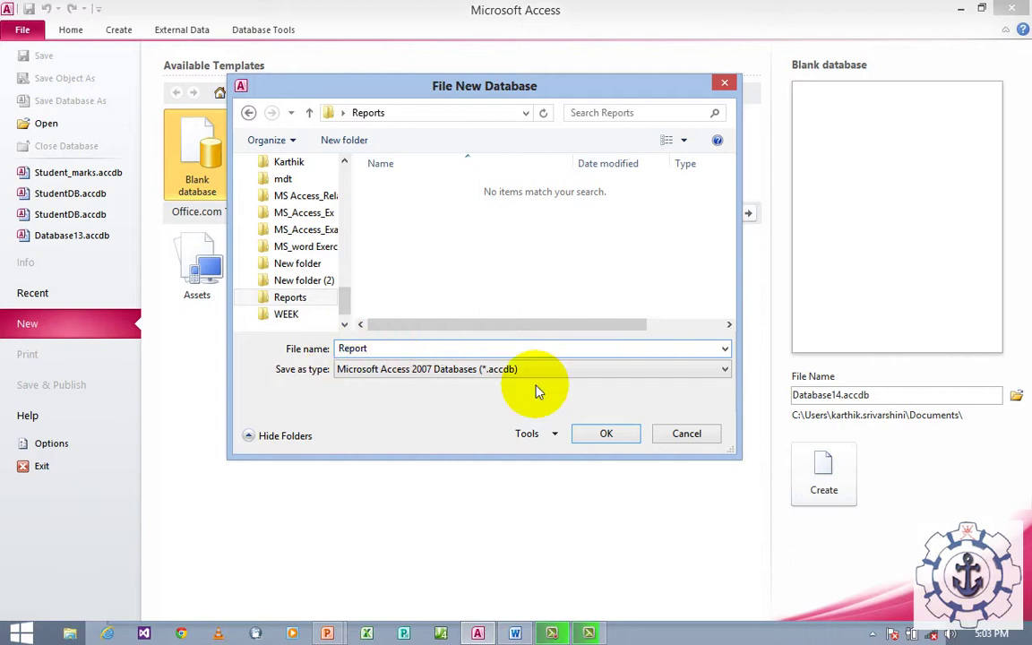
click(595, 433)
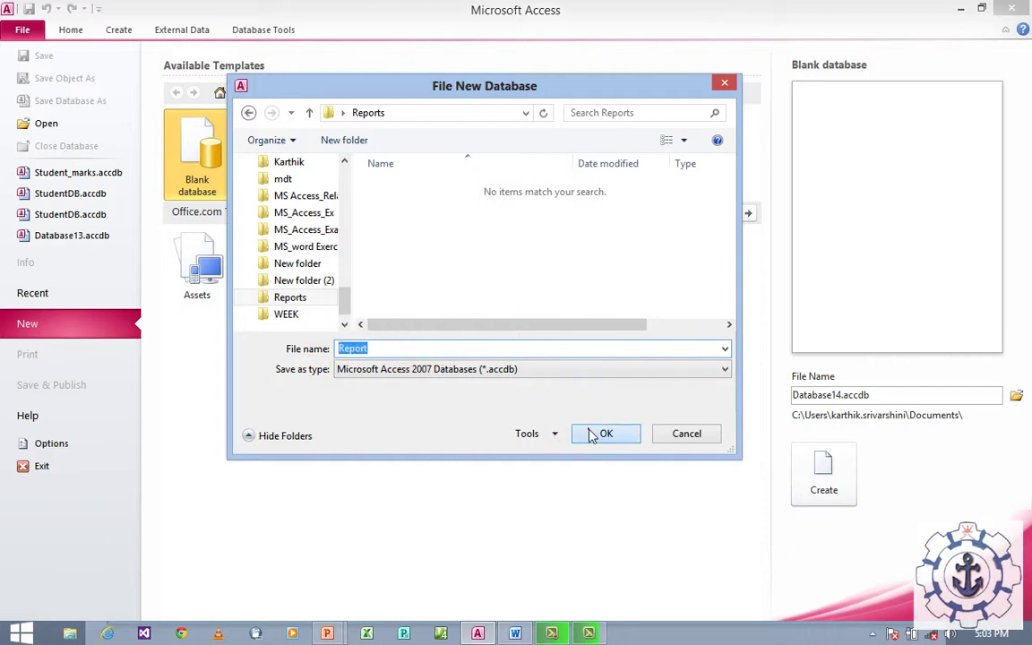
click(824, 492)
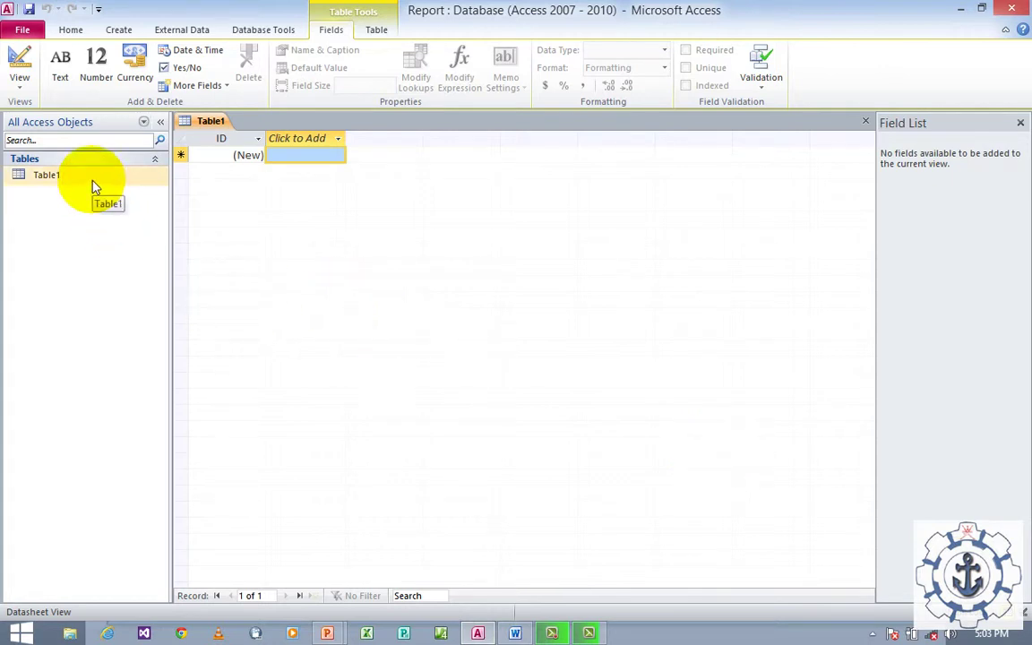
Switch Table1 to Design View, saving the table under the name StudentDB.
click(118, 30)
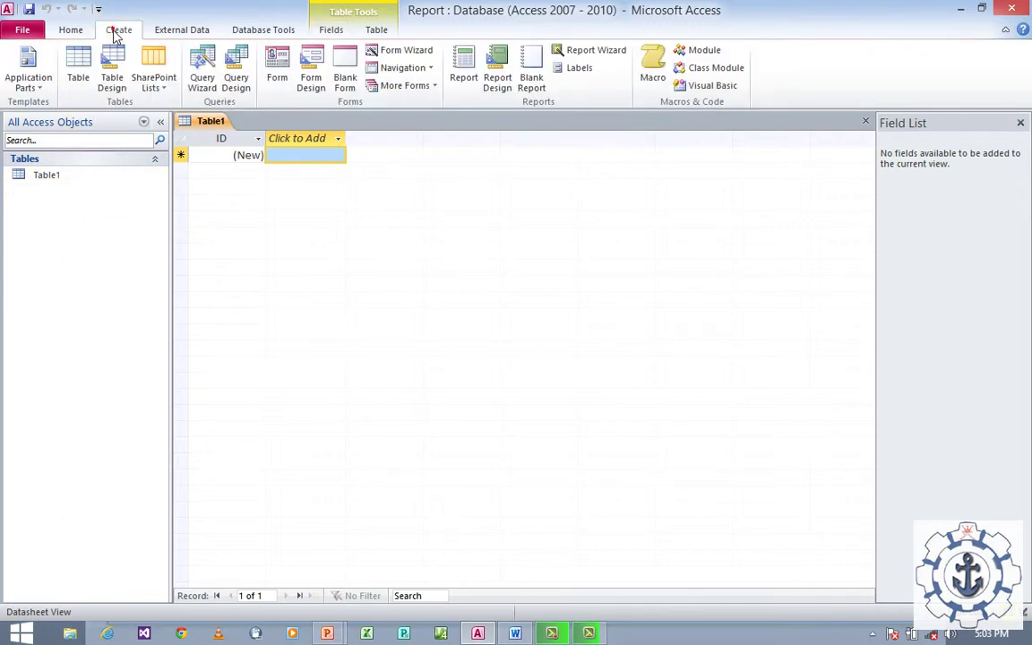
click(47, 178)
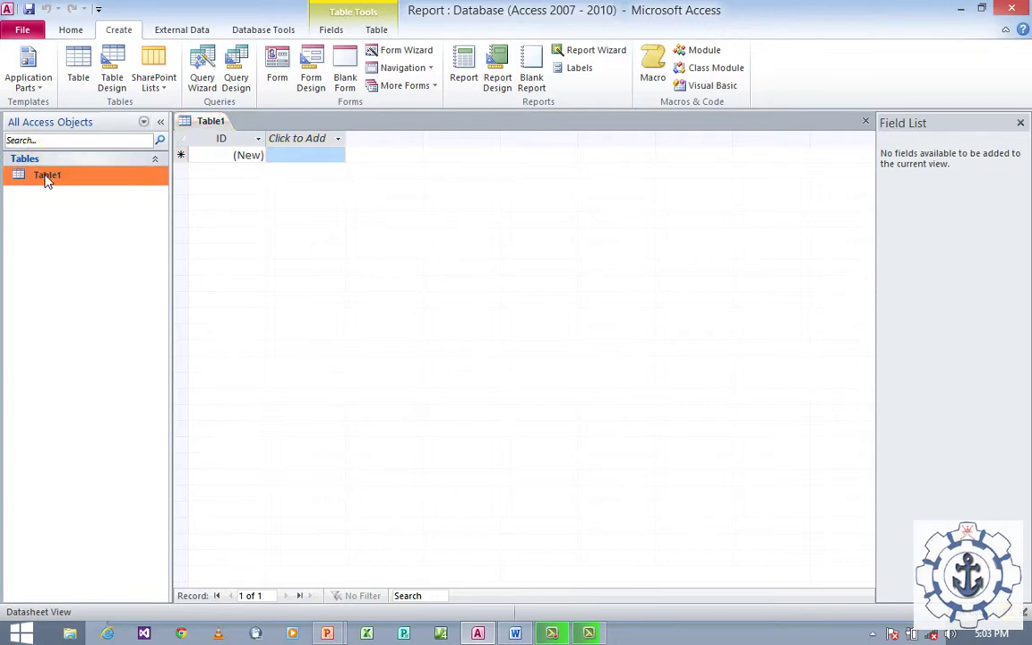
click(70, 30)
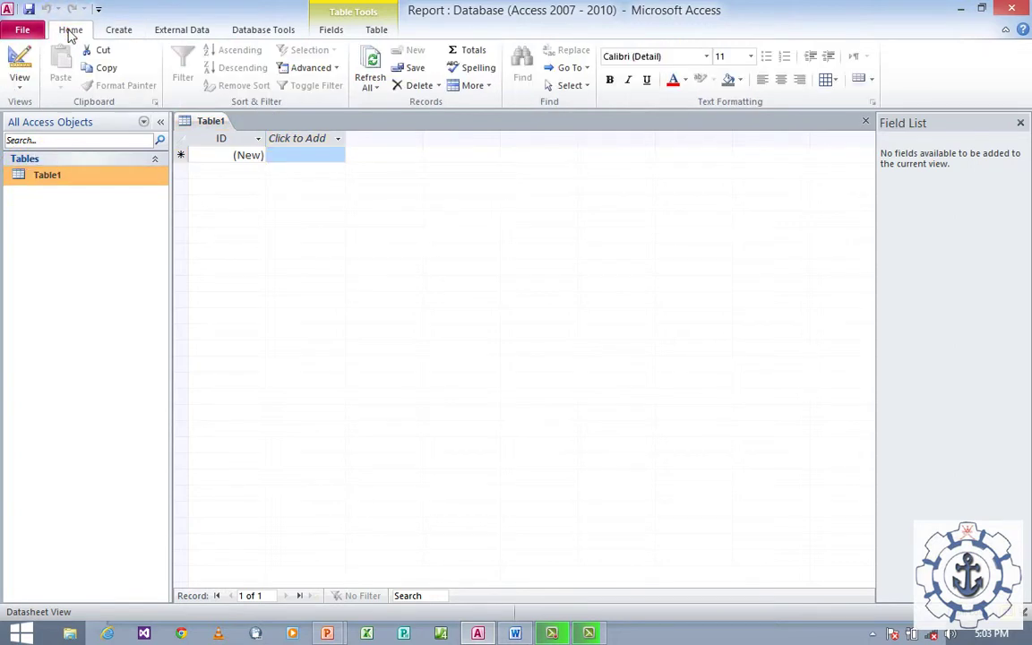
click(18, 89)
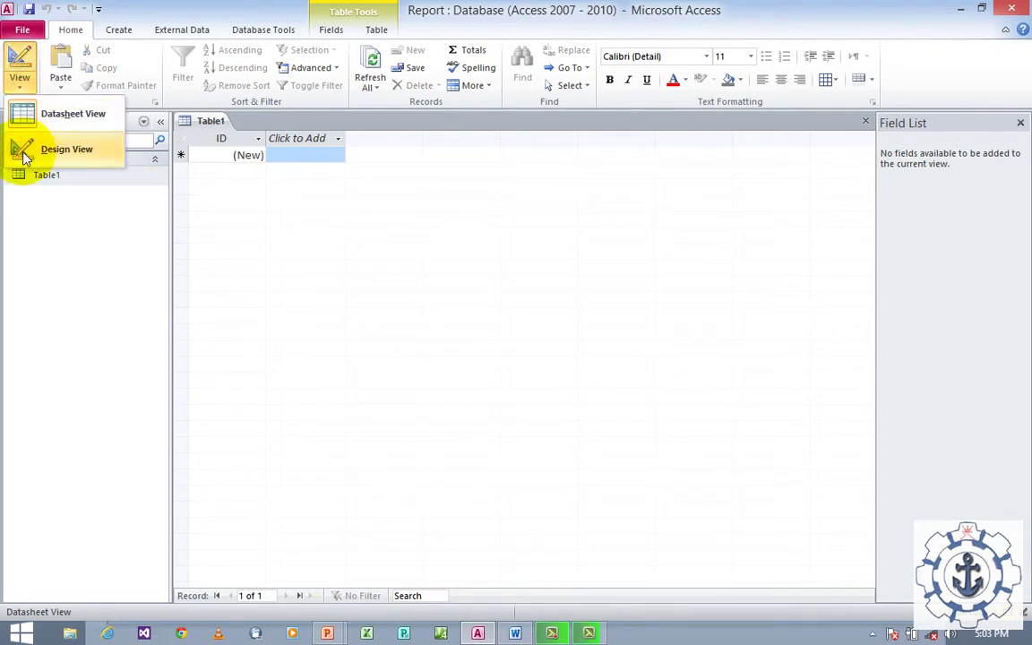
click(57, 154)
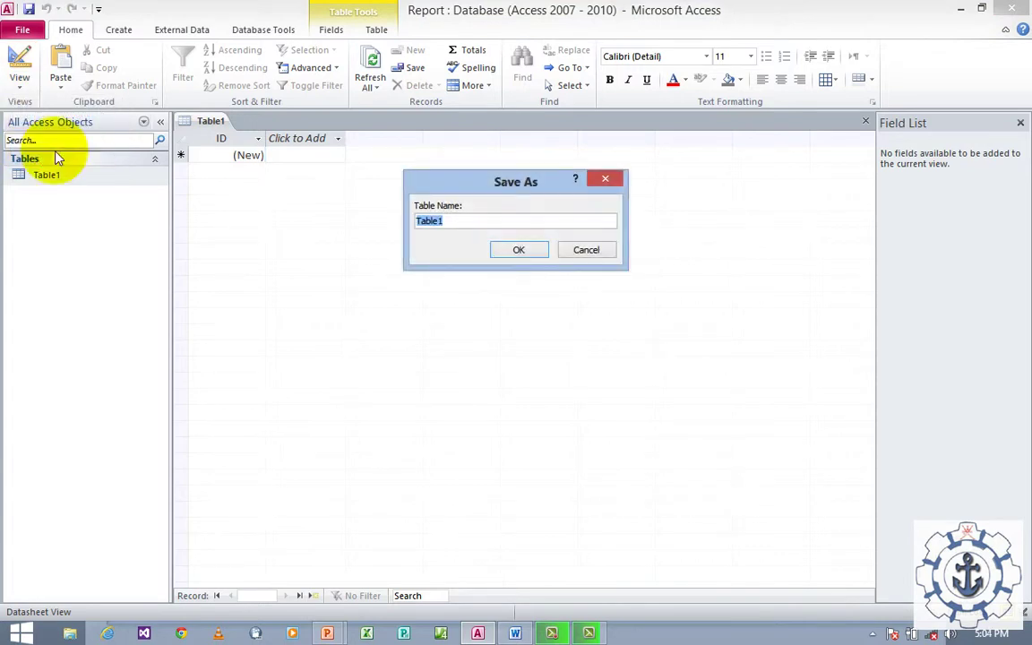
text(StudentDB)
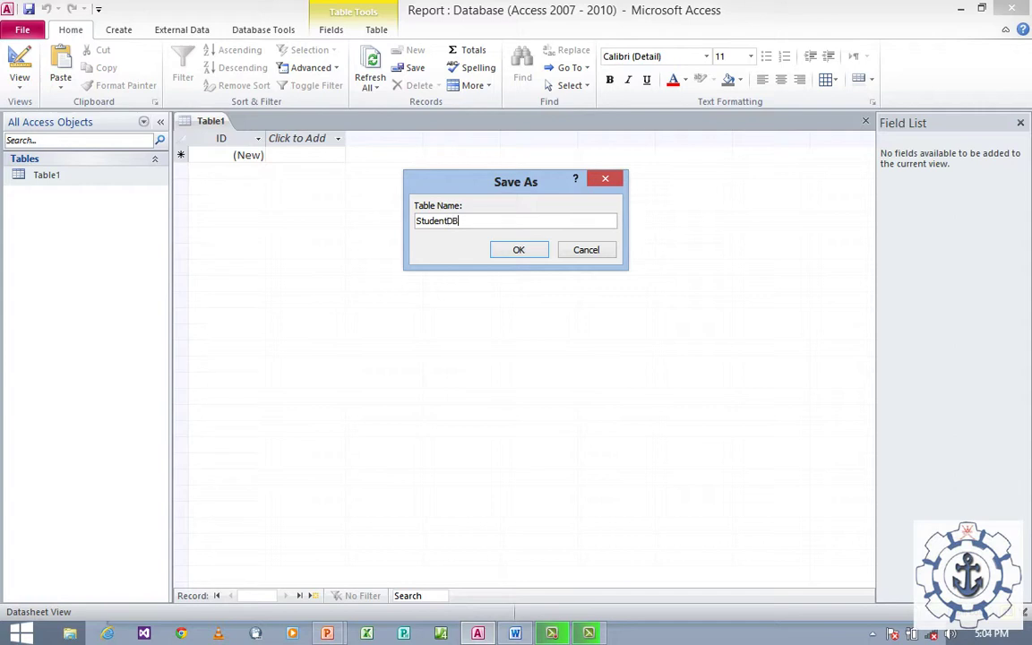
click(520, 254)
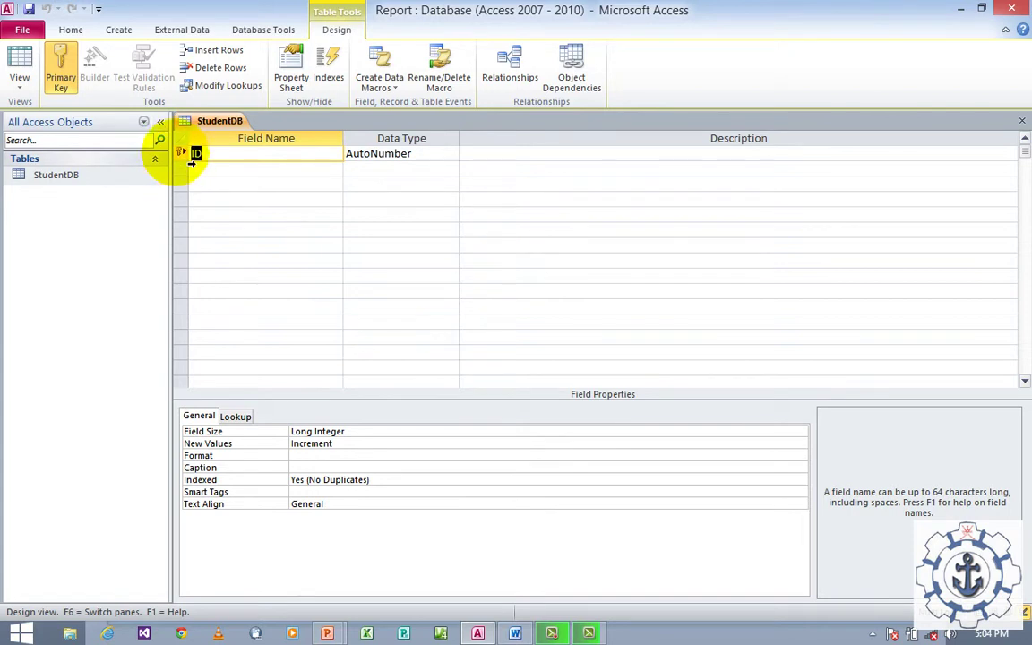
Rename the ID field to Std_Id, set its data type to Number and describe it as Student ID.
click(219, 159)
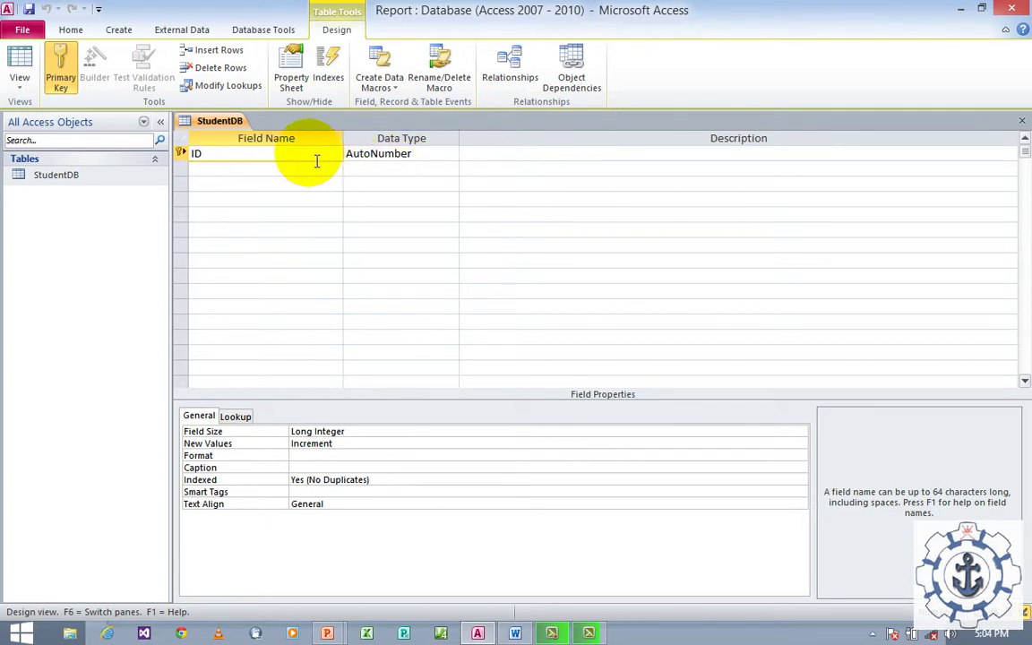
key(BackSpace)
text(Std_Id)
key(Tab)
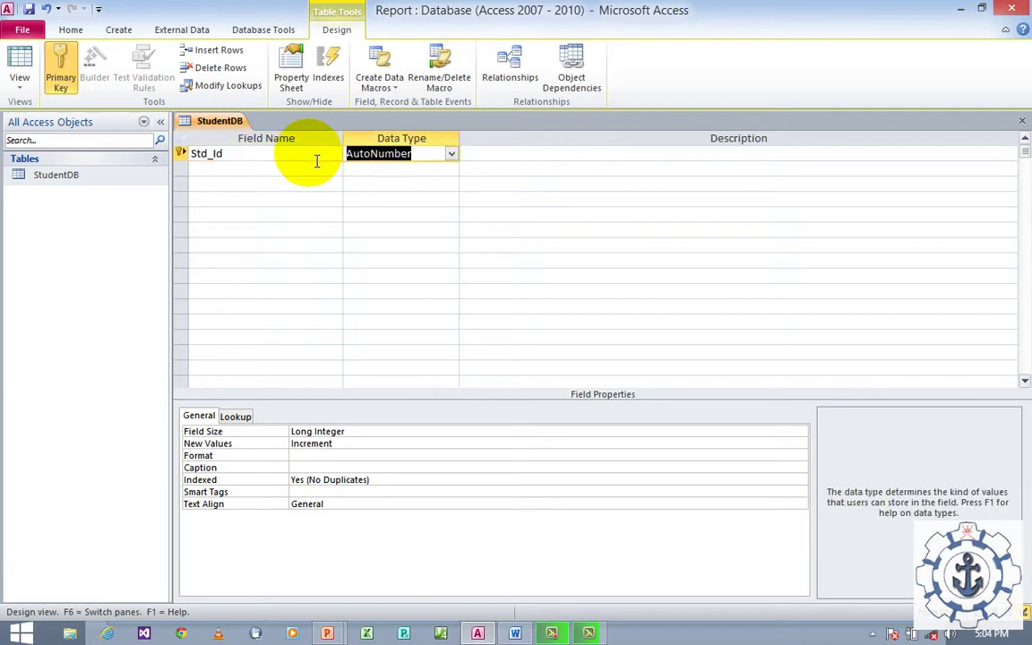
text(Nu)
key(Tab)
text(Student ID)
key(Return)
Add a Std_Name field with the Text data type and the description Student Name.
text(STd_)
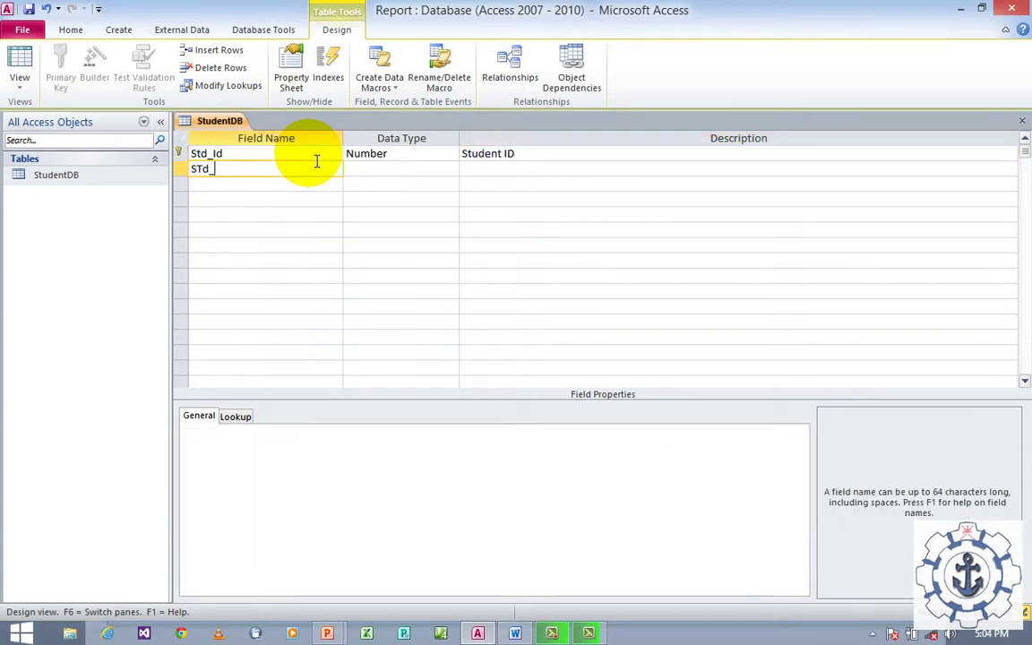
key(BackSpace)
key(BackSpace)
key(BackSpace)
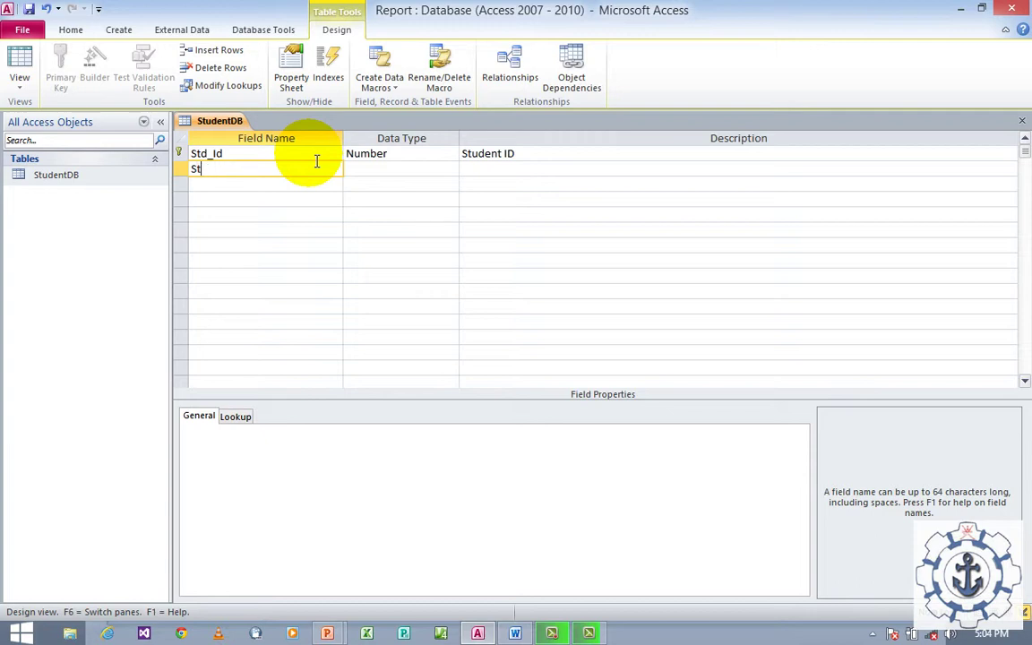
text(td_Name)
key(Return)
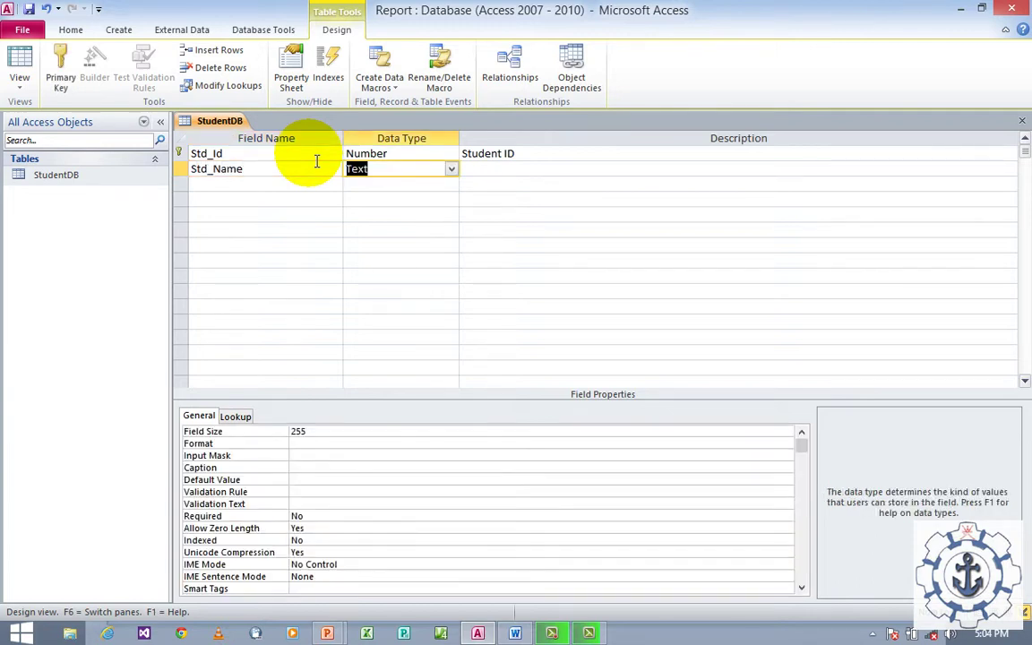
key(Return)
text(Student Name)
key(Return)
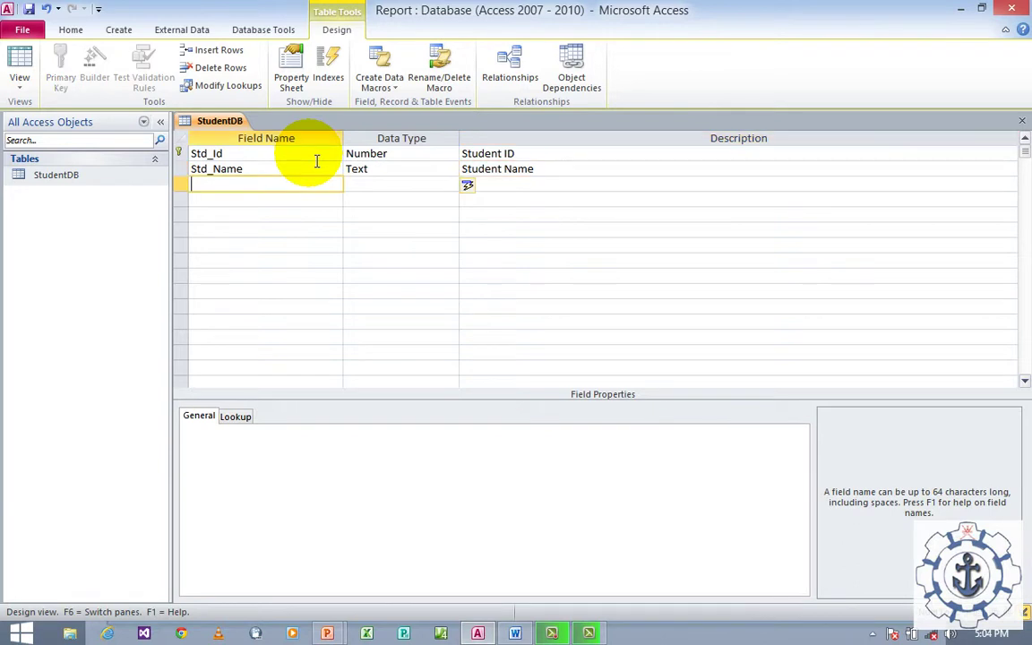
Add an English field with the Number data type and the description English Mark.
text(English)
key(Return)
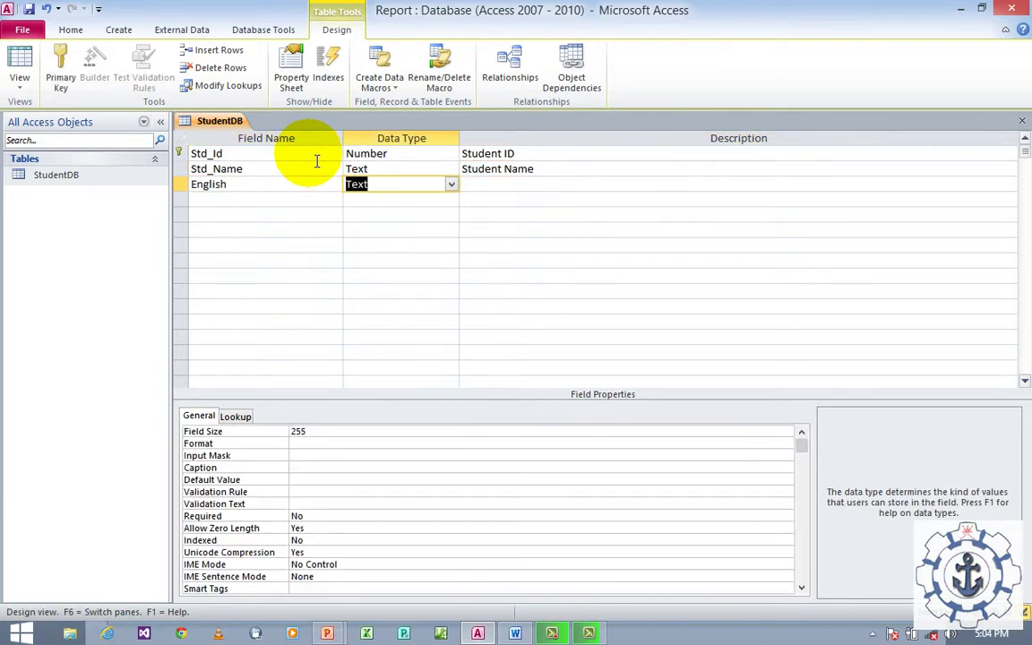
text(number)
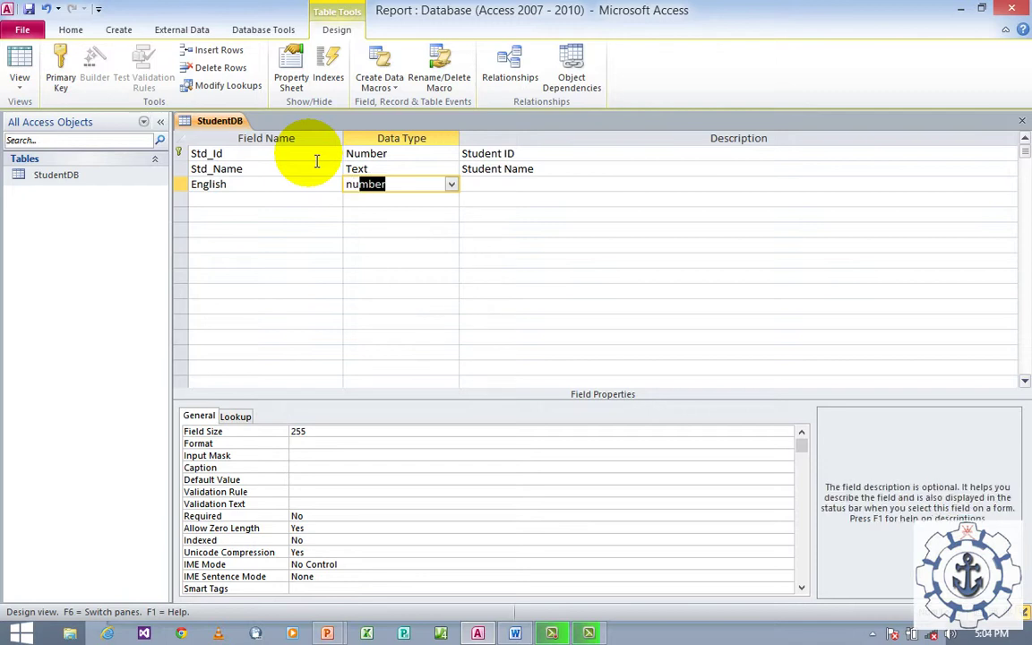
key(Return)
text(Engl)
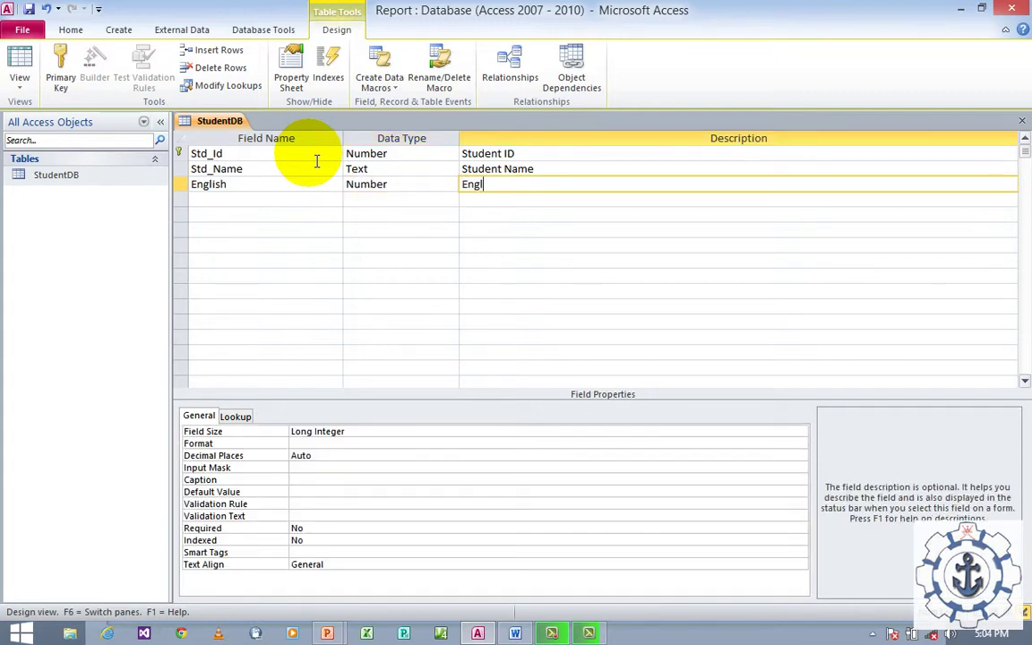
text(ish Mark)
key(Return)
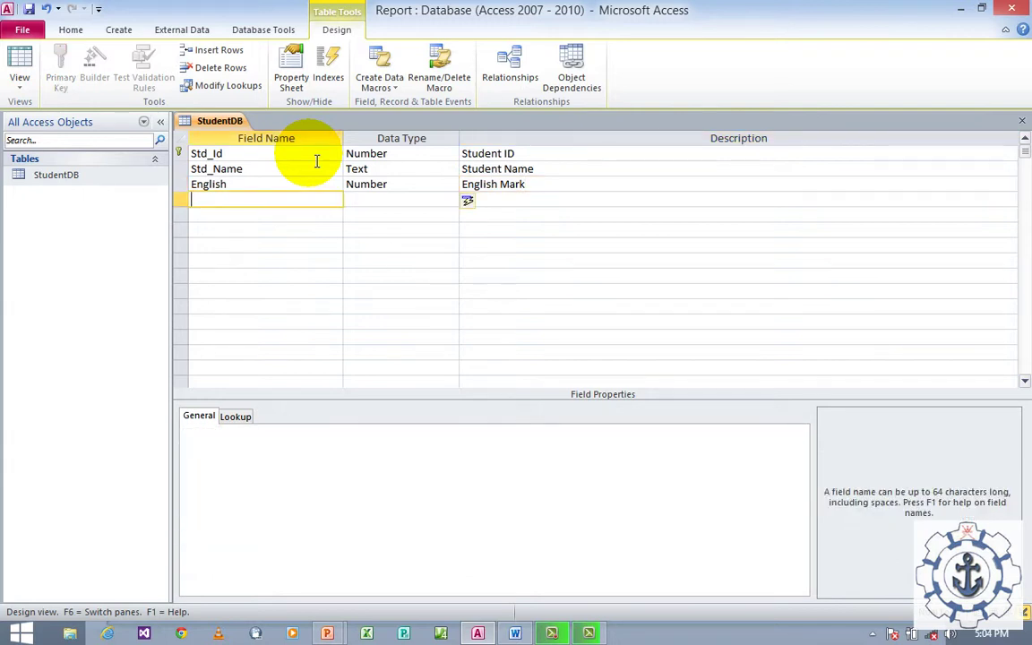
Add a Math field with the Number data type and the description Math Marks.
text(Math)
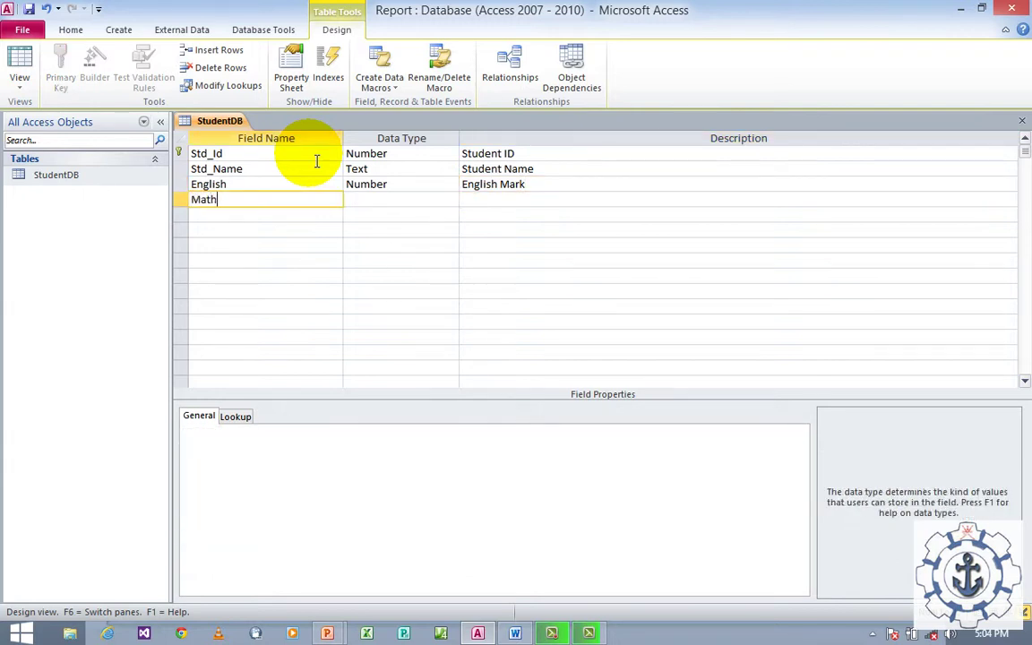
key(Return)
text(n)
key(Return)
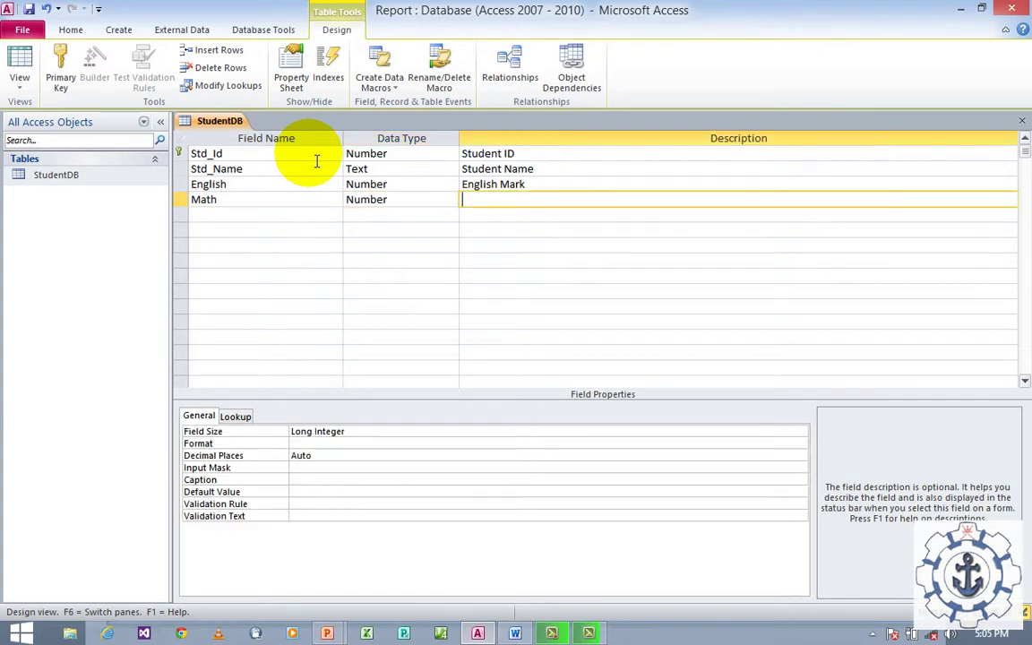
text(Ma)
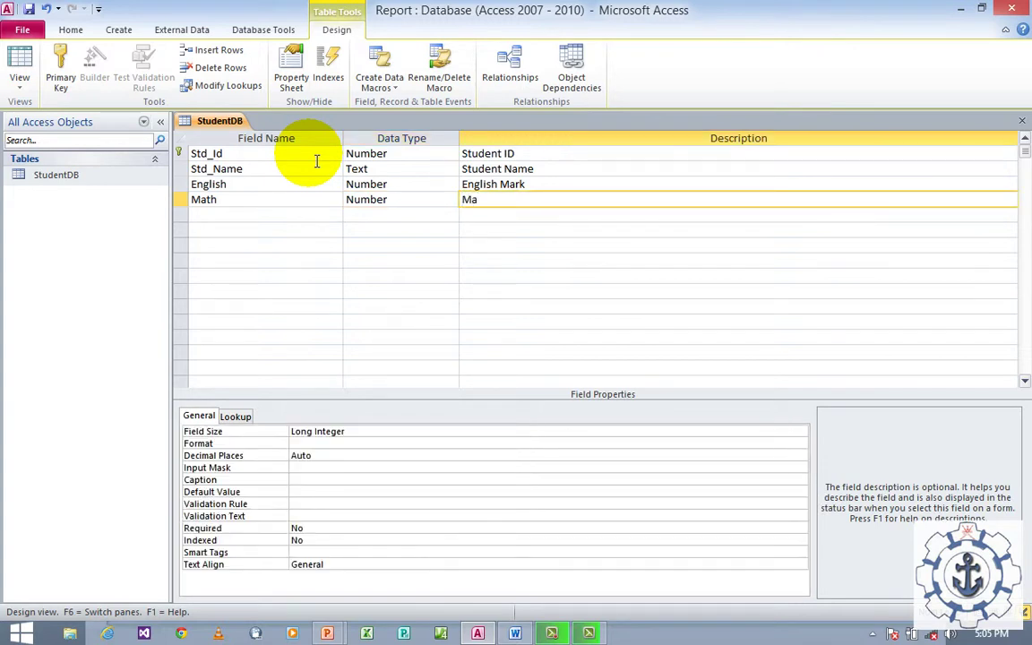
text(th Marks)
key(Return)
Add an IT field with the Number data type and the description IT Math.
text(IT)
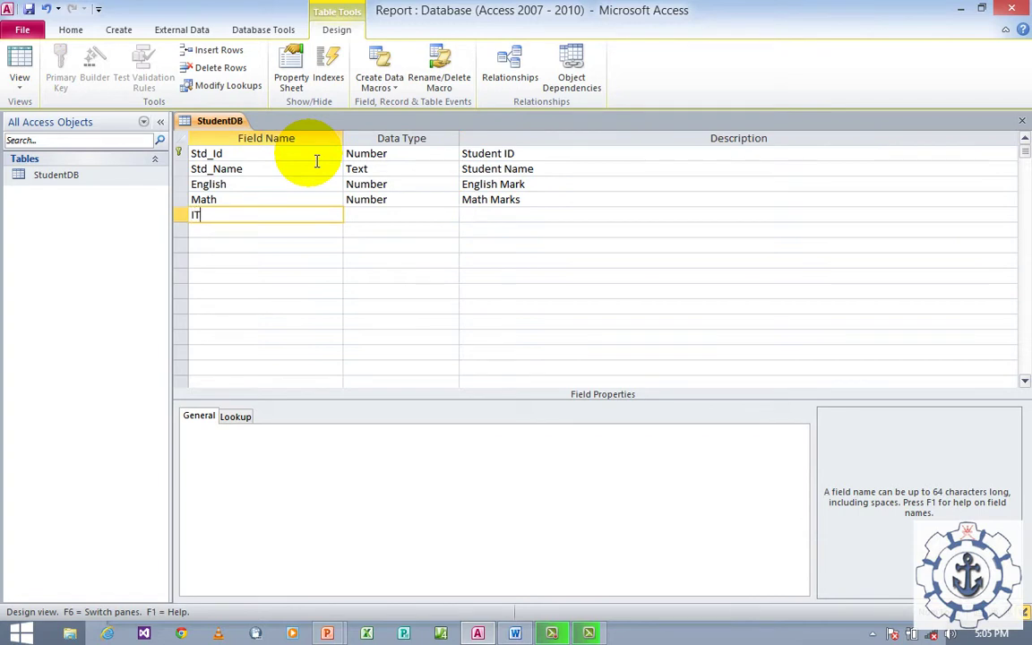
key(Return)
text(NUmber)
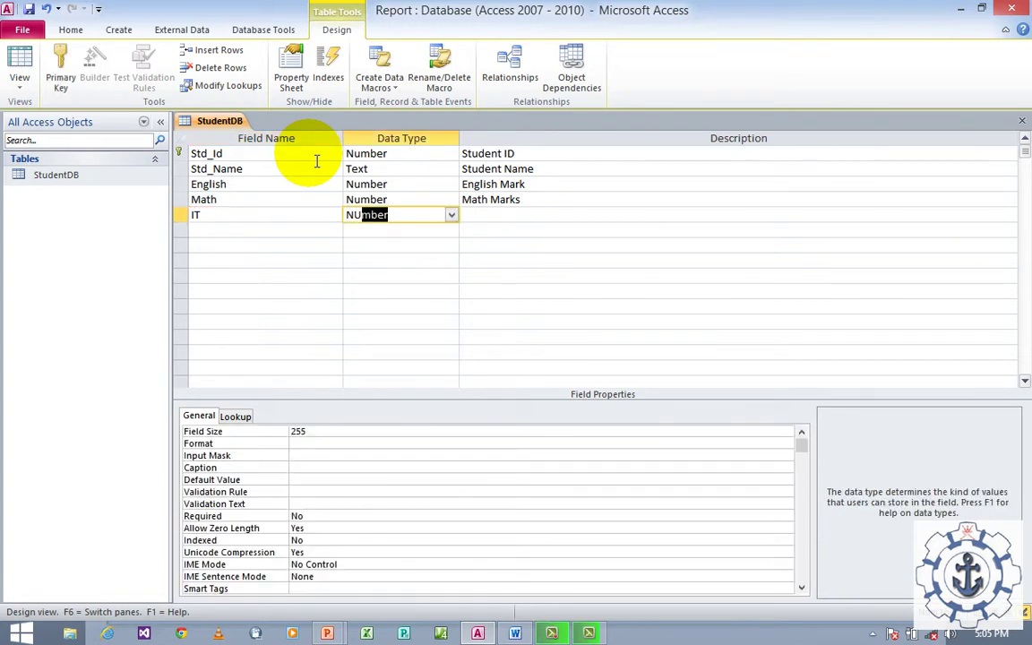
key(Return)
text(IT)
key(Return)
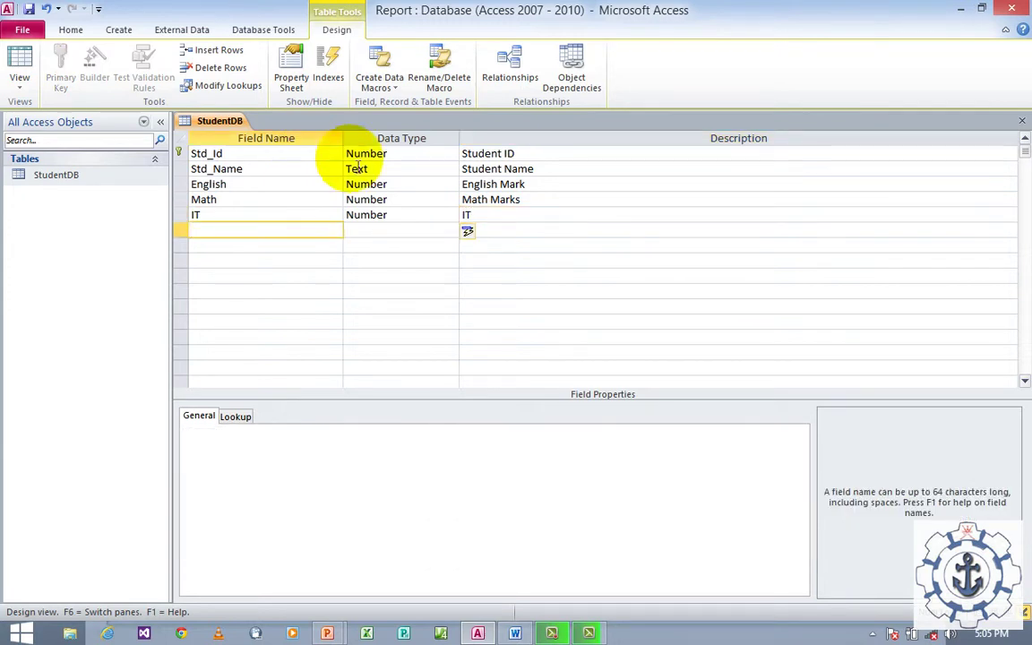
click(496, 215)
text(Math)
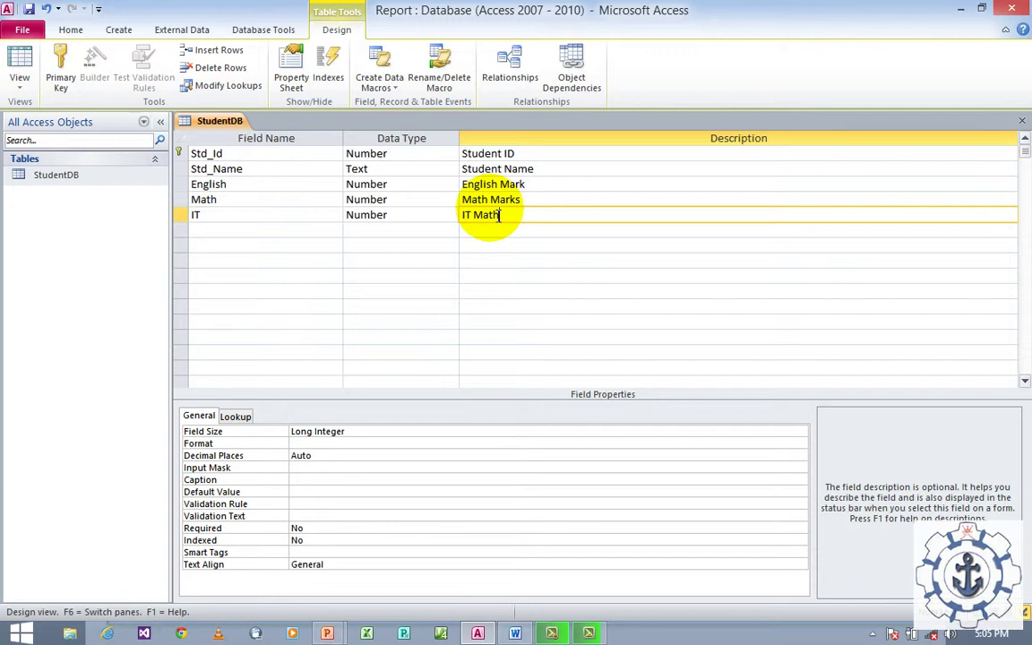
Add a Total field with the Calculated data type and the expression English+Math+IT.
click(258, 234)
text(Total)
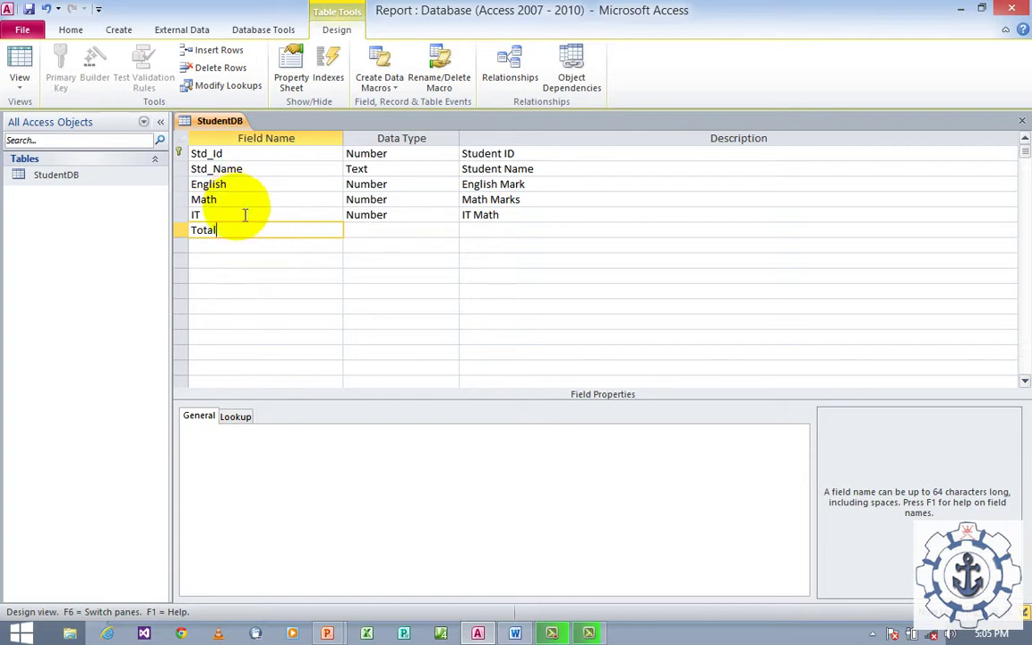
click(399, 234)
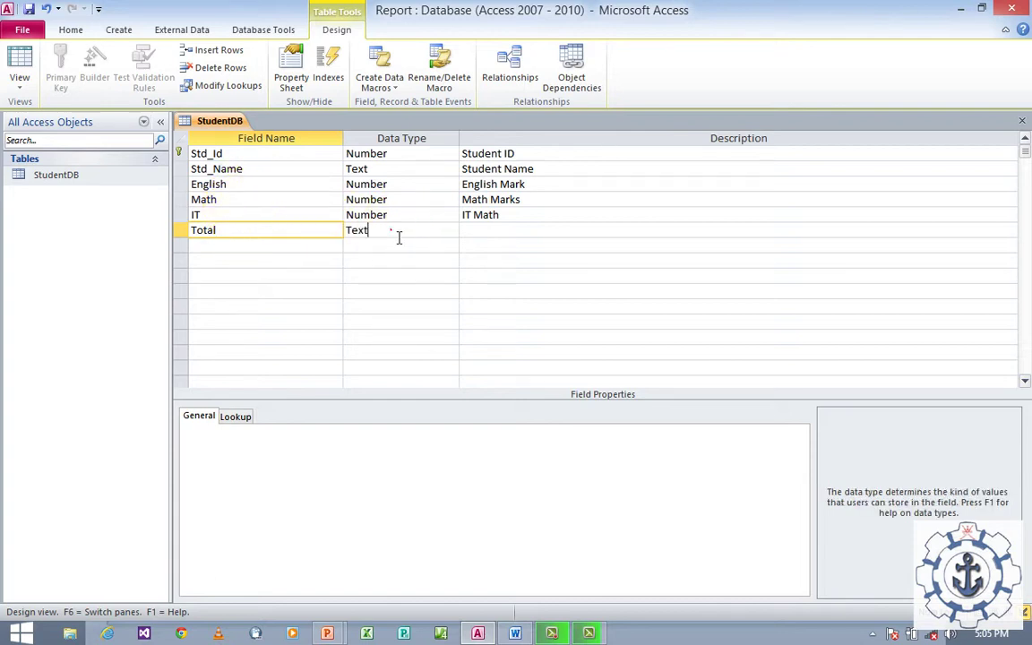
click(453, 230)
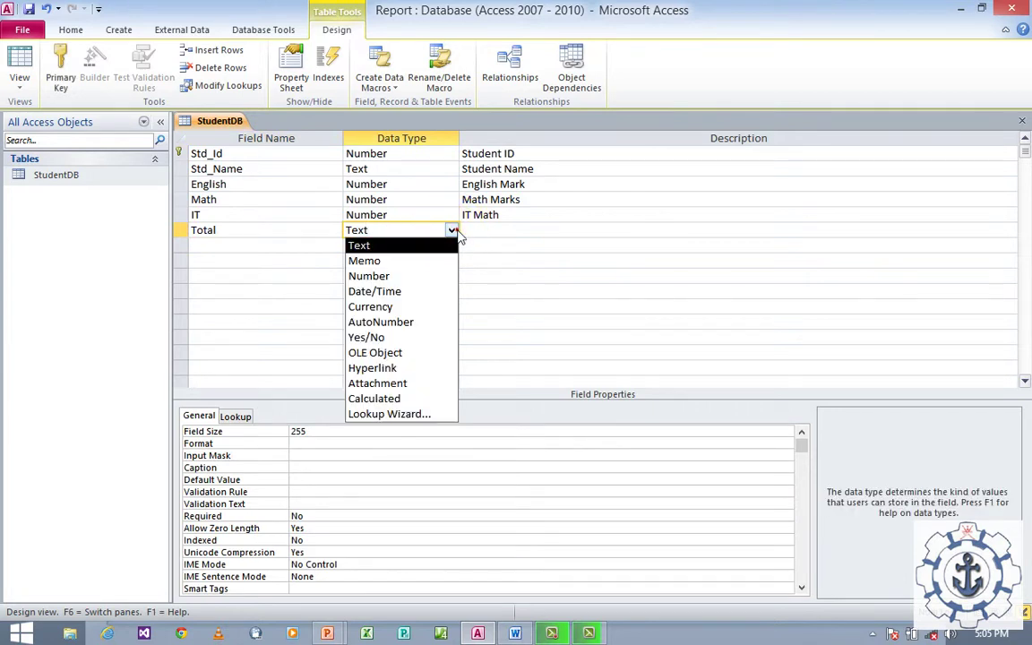
click(402, 399)
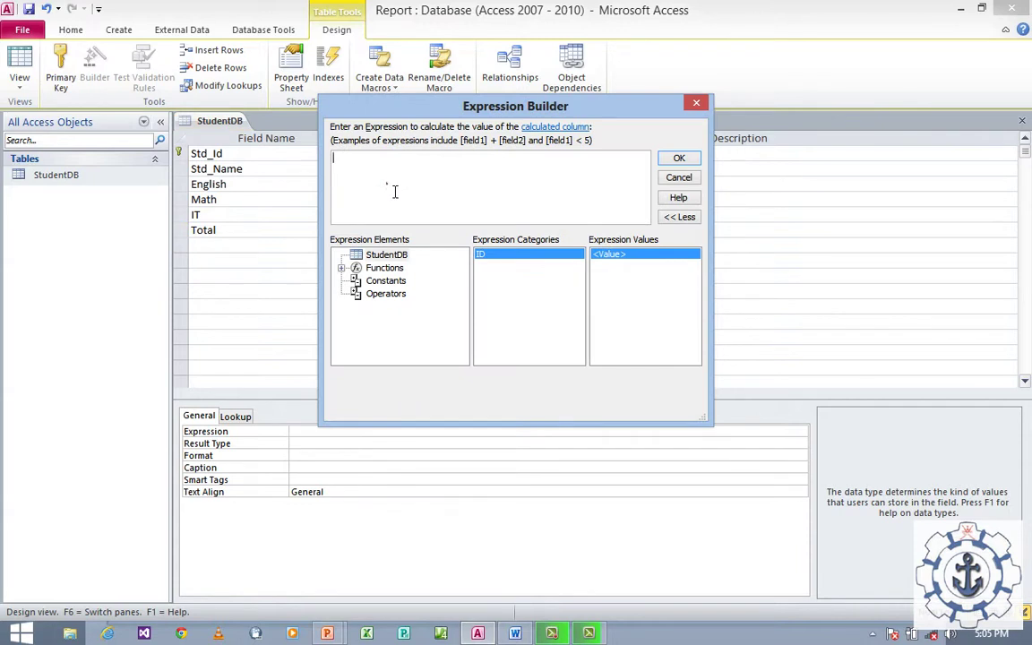
drag(432, 108, 500, 122)
click(531, 205)
text(English)
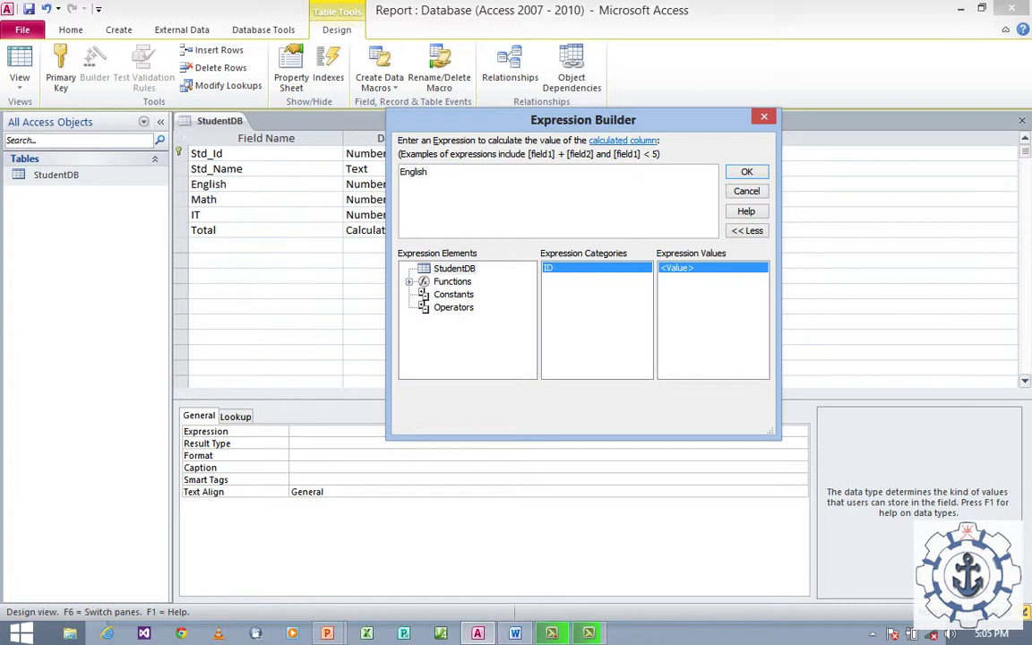
text(Math+IT)
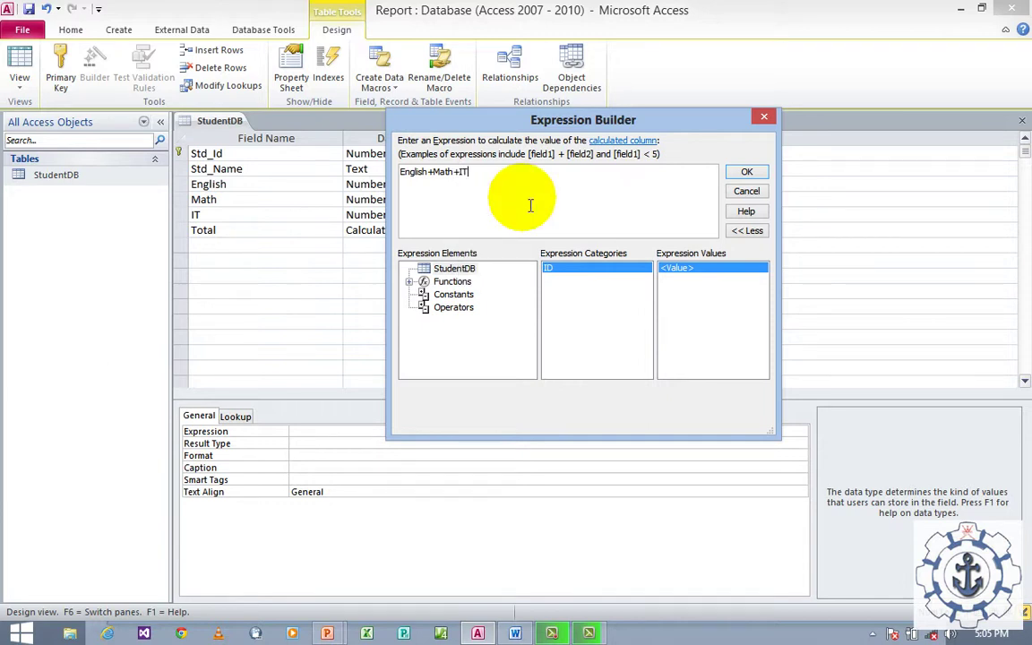
click(747, 175)
Describe the Total field as Total=English+math+IT.
click(481, 235)
text(Tota)
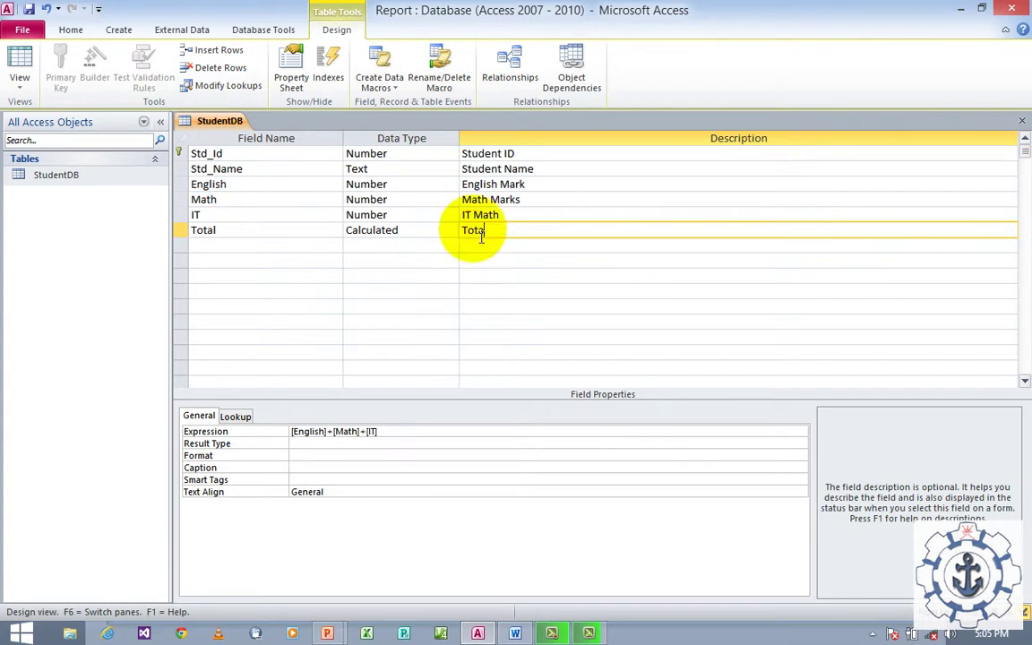
text(l+English+math)
key(BackSpace)
key(BackSpace)
text(+IT)
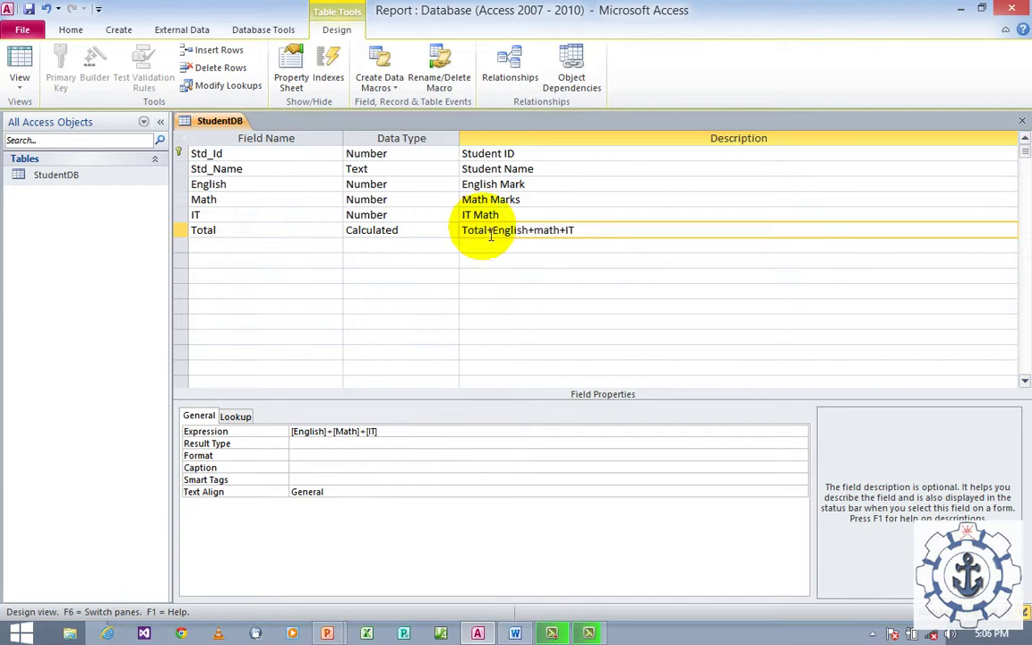
click(493, 230)
key(BackSpace)
text(=)
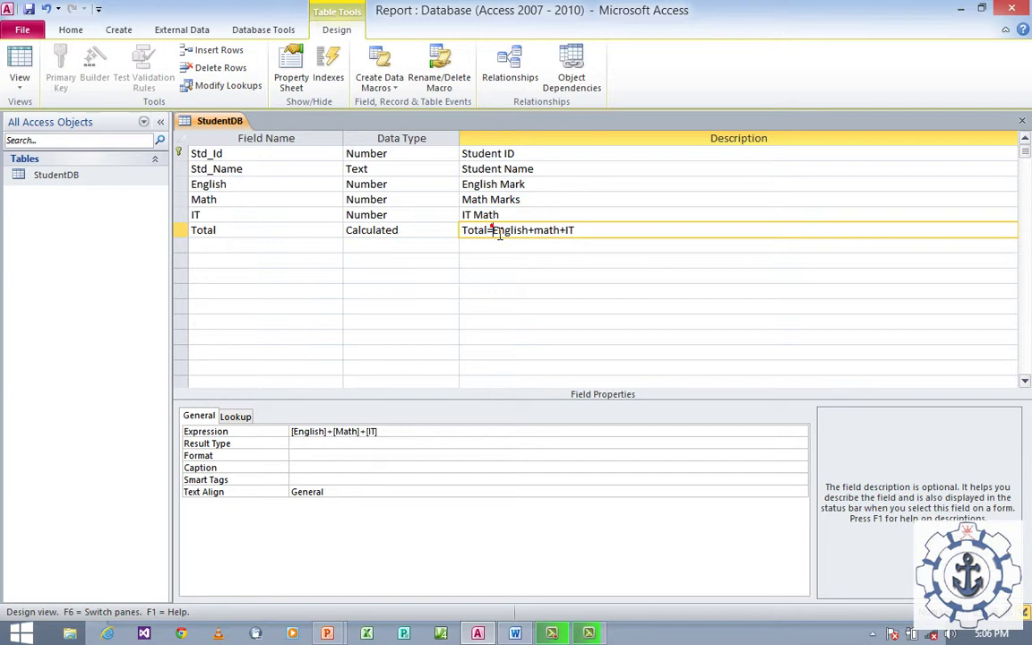
Add an Average field with the Calculated data type and the expression Total/3.
click(249, 252)
text(Average)
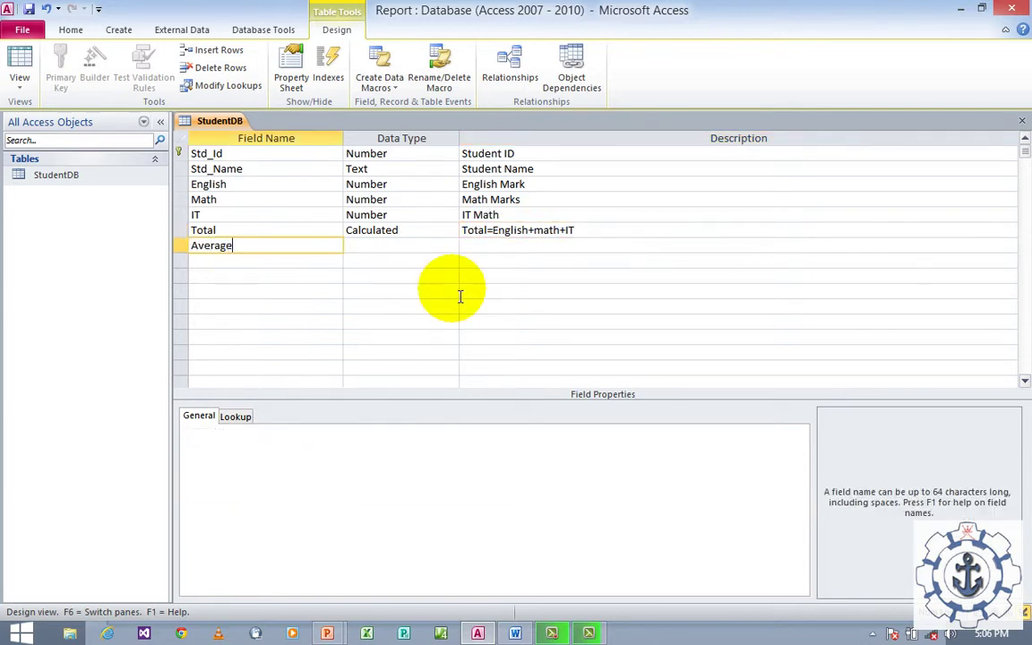
key(Tab)
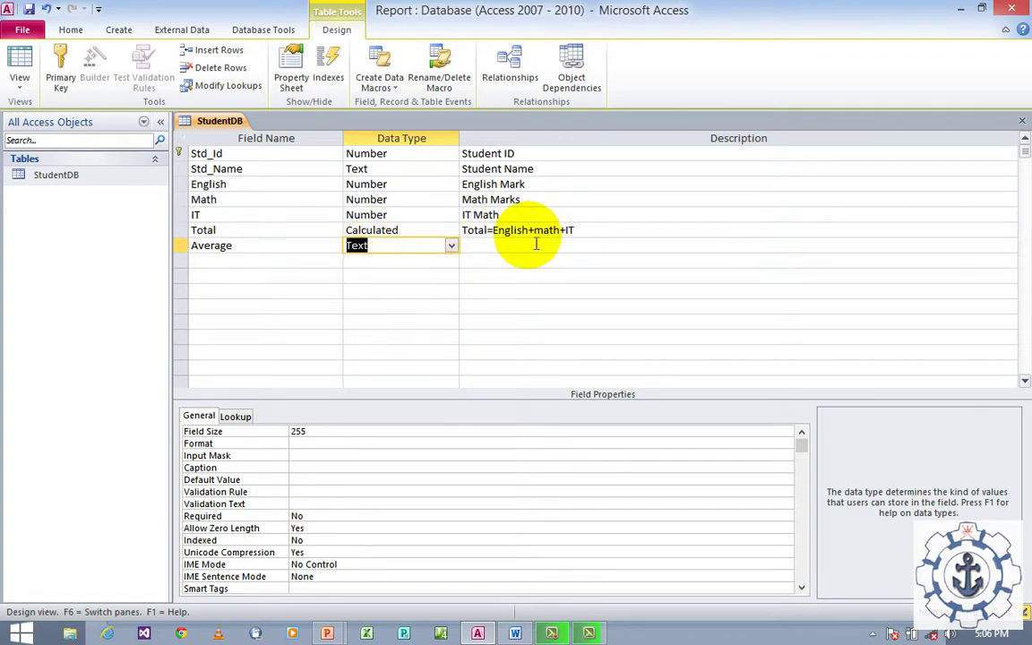
click(451, 245)
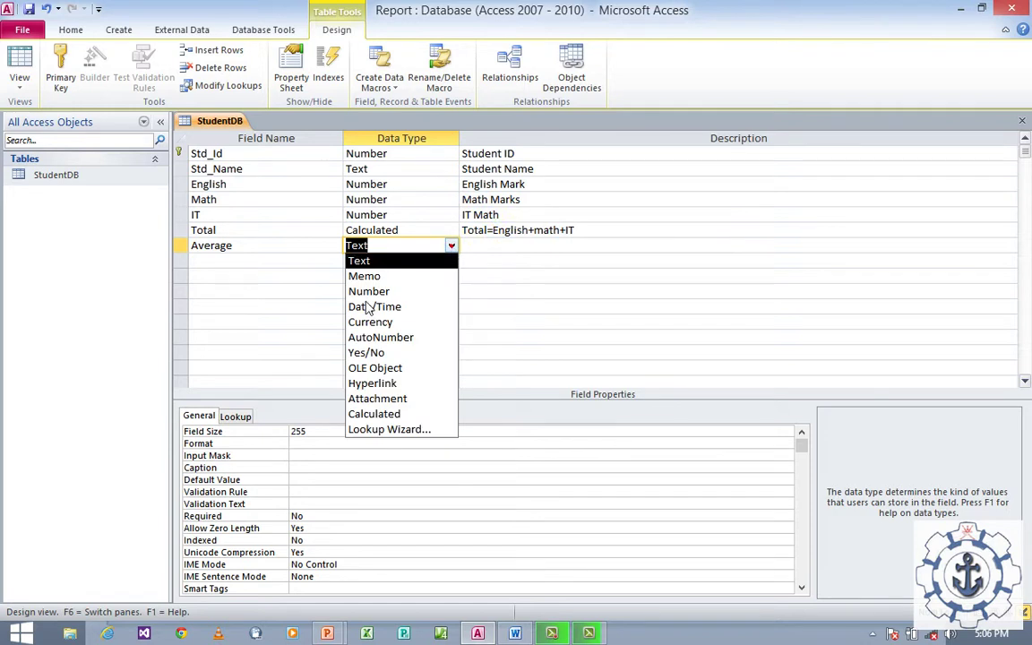
click(366, 415)
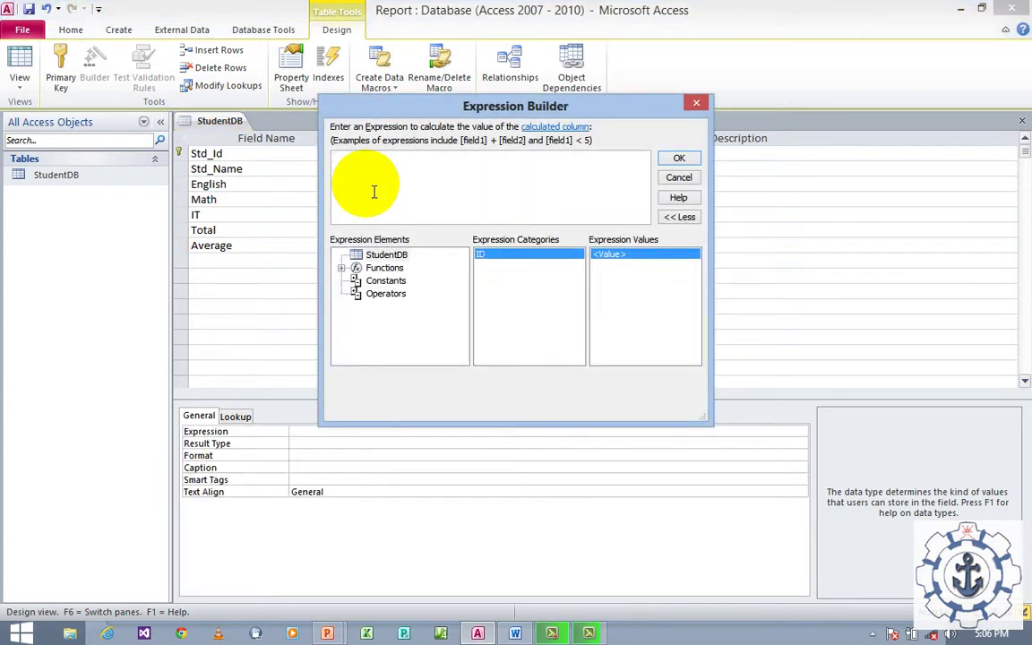
text(Total/3)
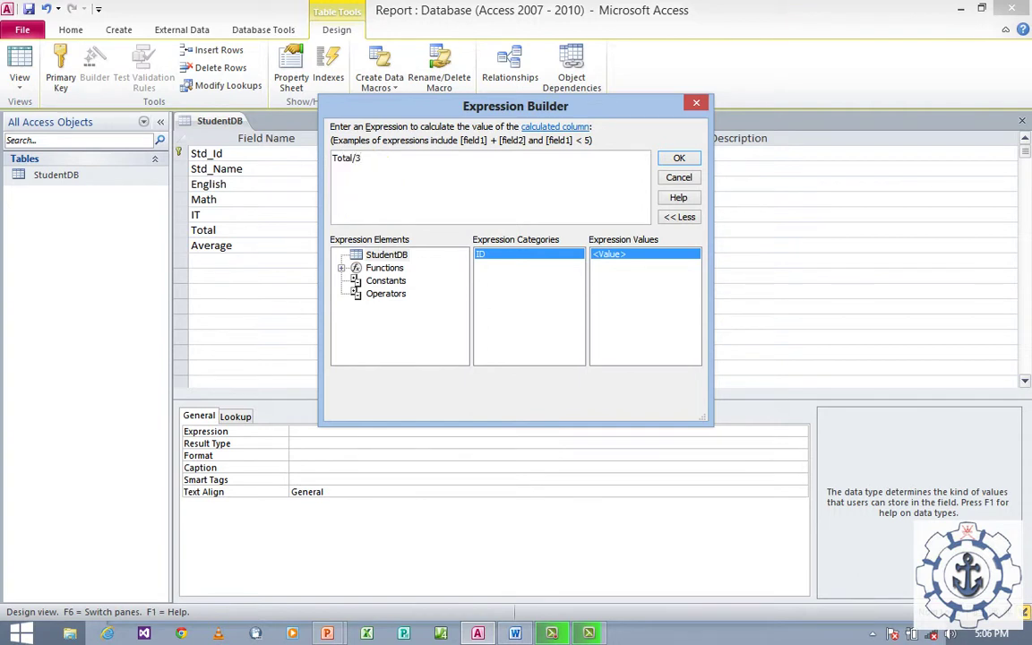
click(679, 157)
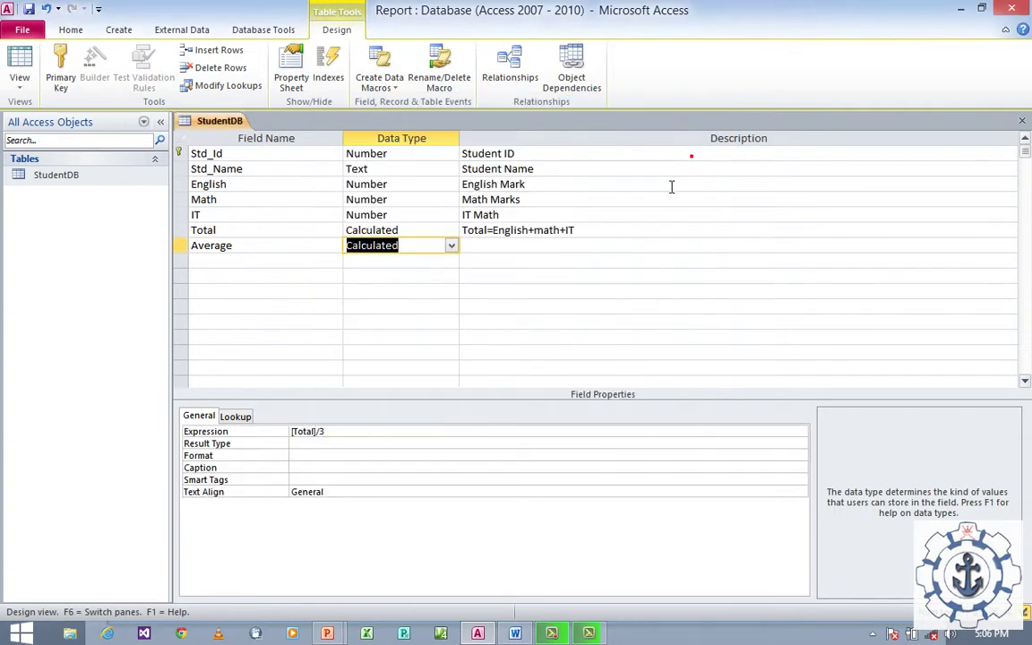
Describe the Average field as Average=Total/2.
click(548, 250)
text(Average)
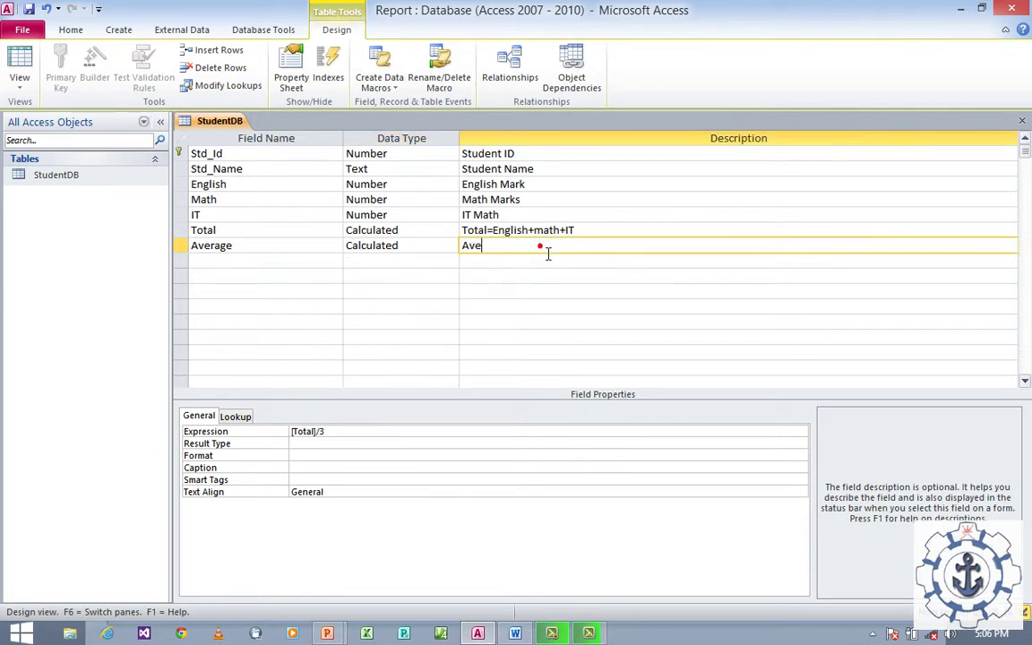
click(548, 254)
text(=Total/)
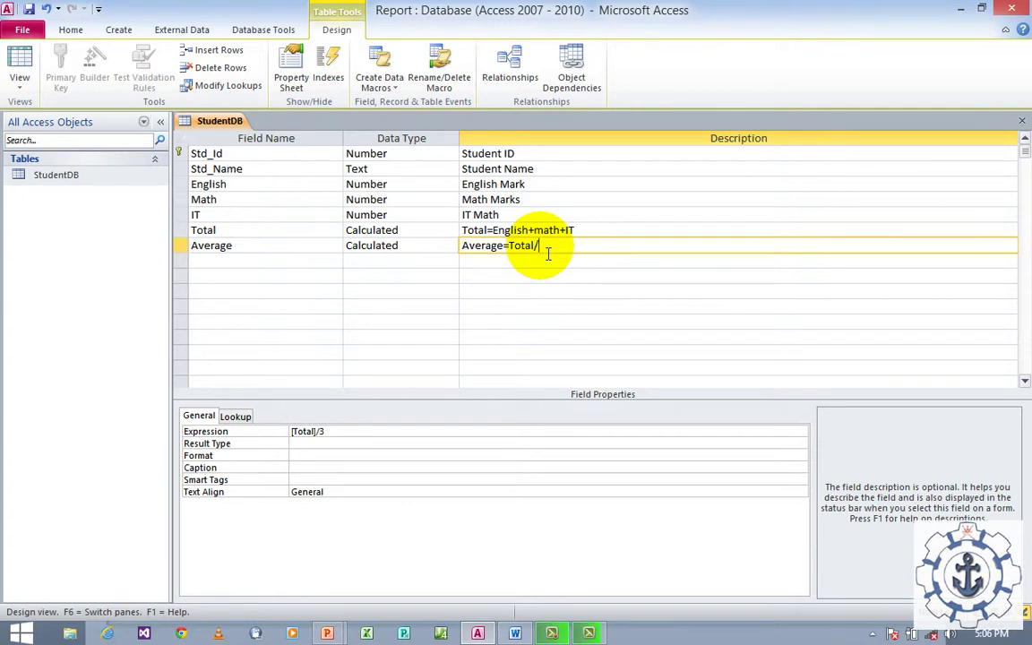
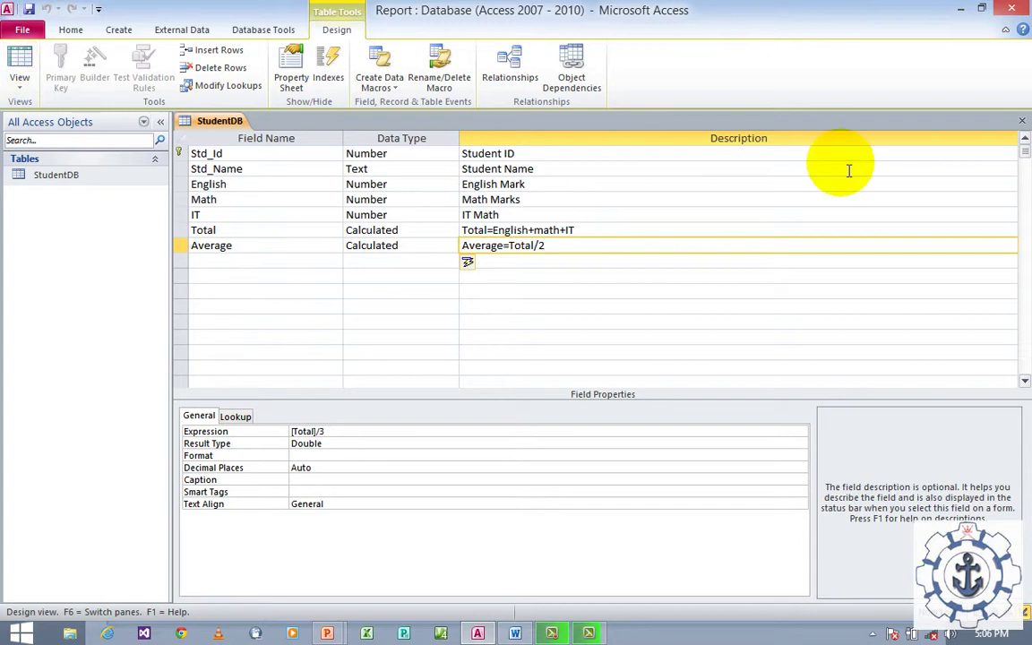
Close the StudentDB table design and open the table for data entry.
click(1021, 120)
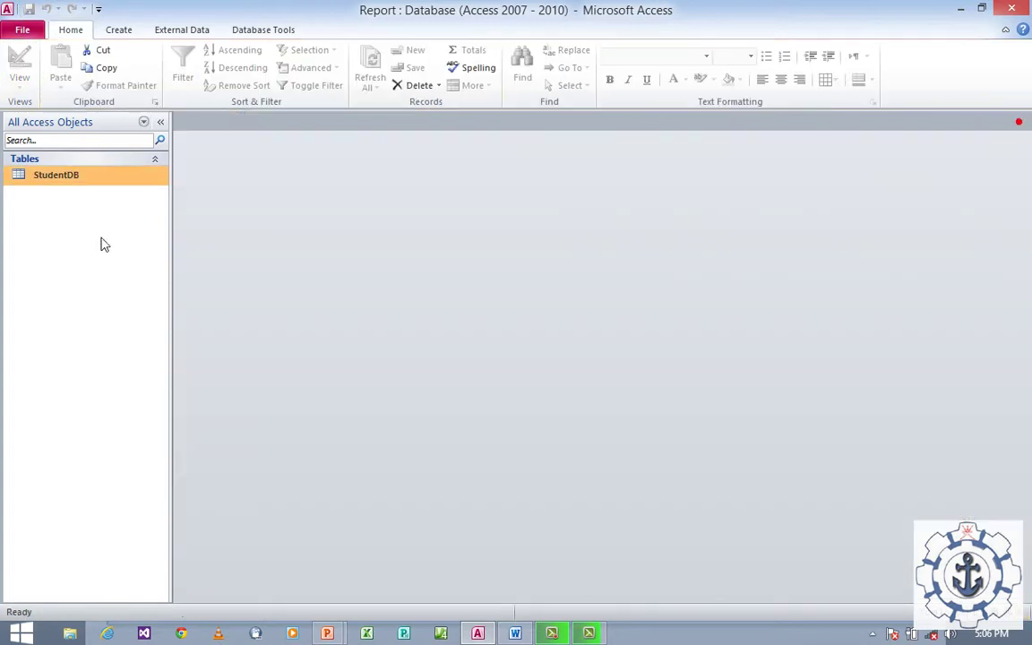
click(77, 180)
double_click(75, 178)
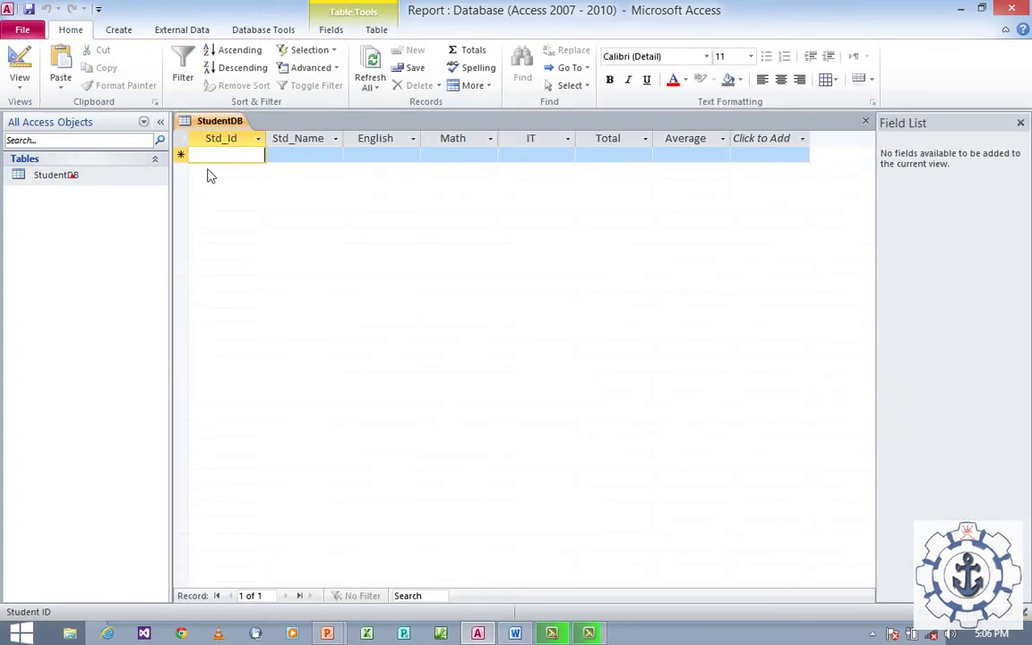
Enter the first record with Std_Id 1, name AAAA, English 89, Math 96 and IT 89, and widen the Average column to fit.
text(1)
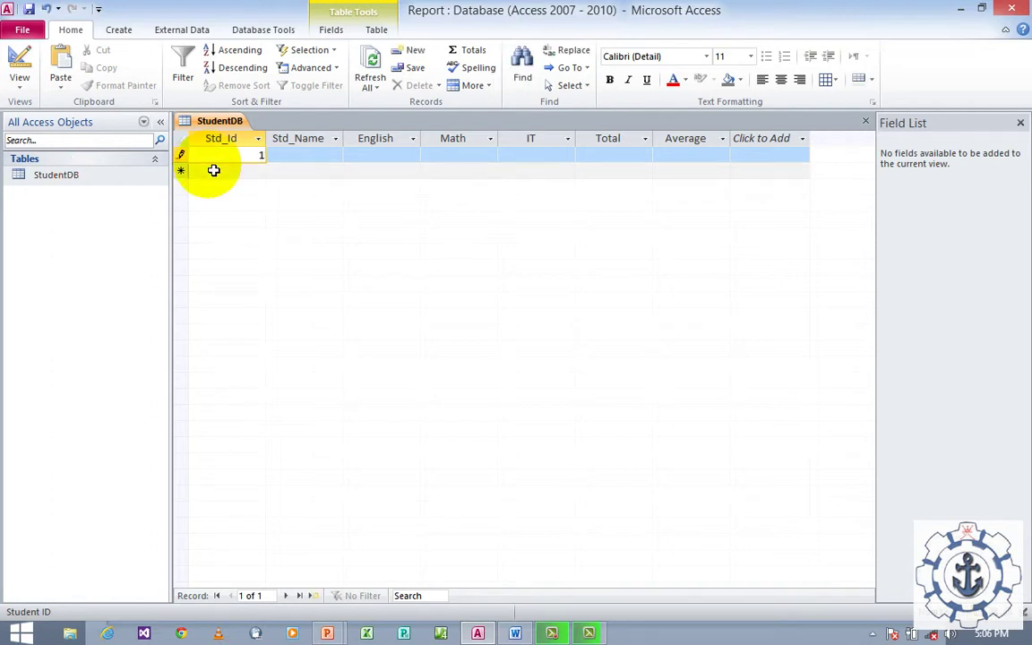
key(Tab)
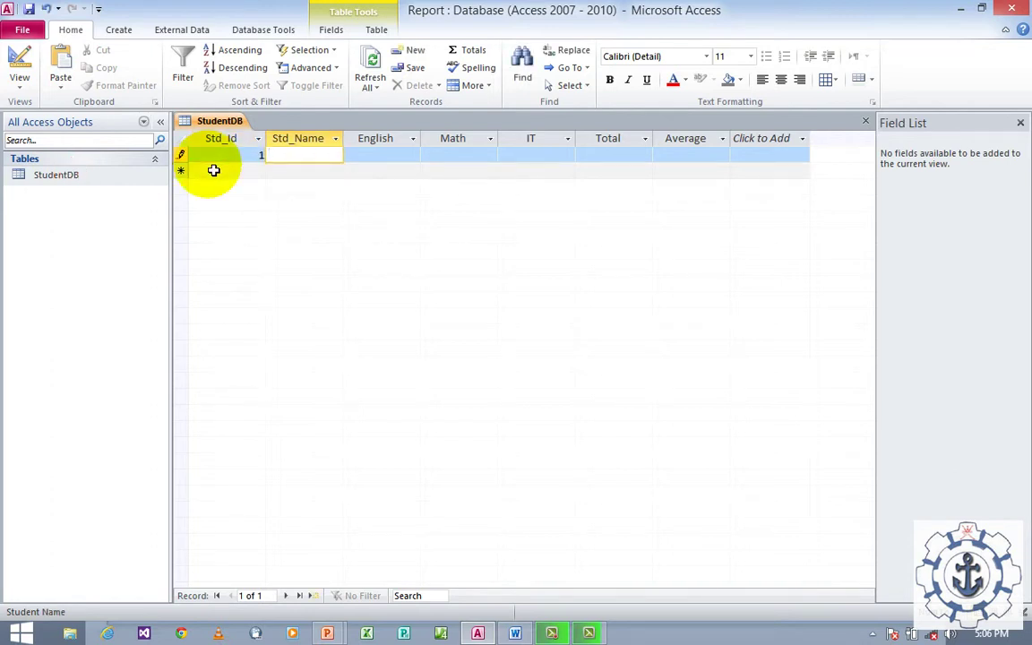
text(AAAA)
key(Tab)
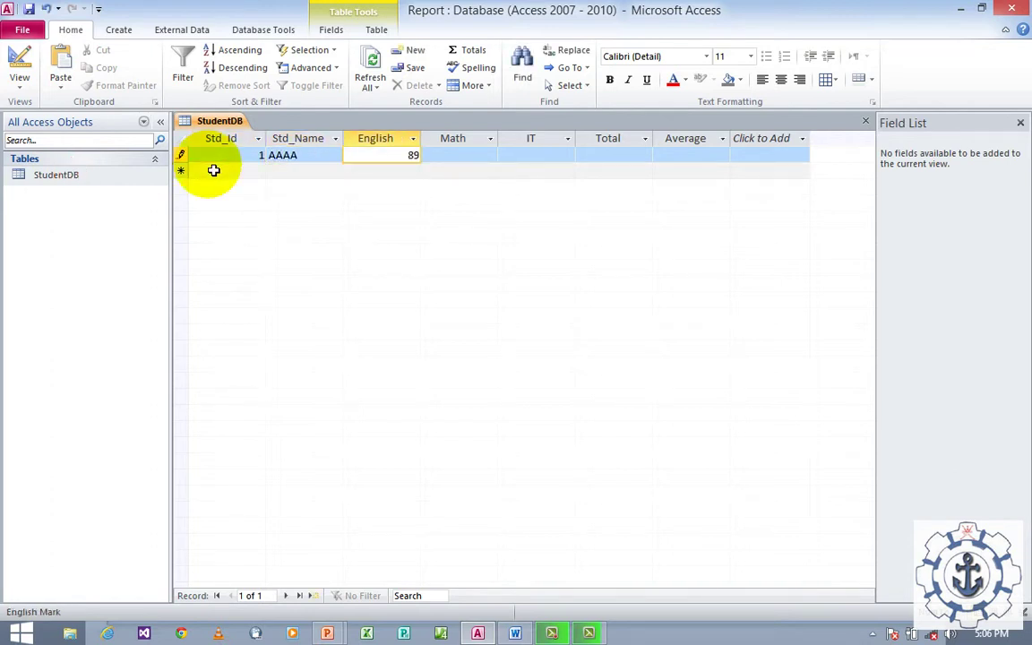
key(Tab)
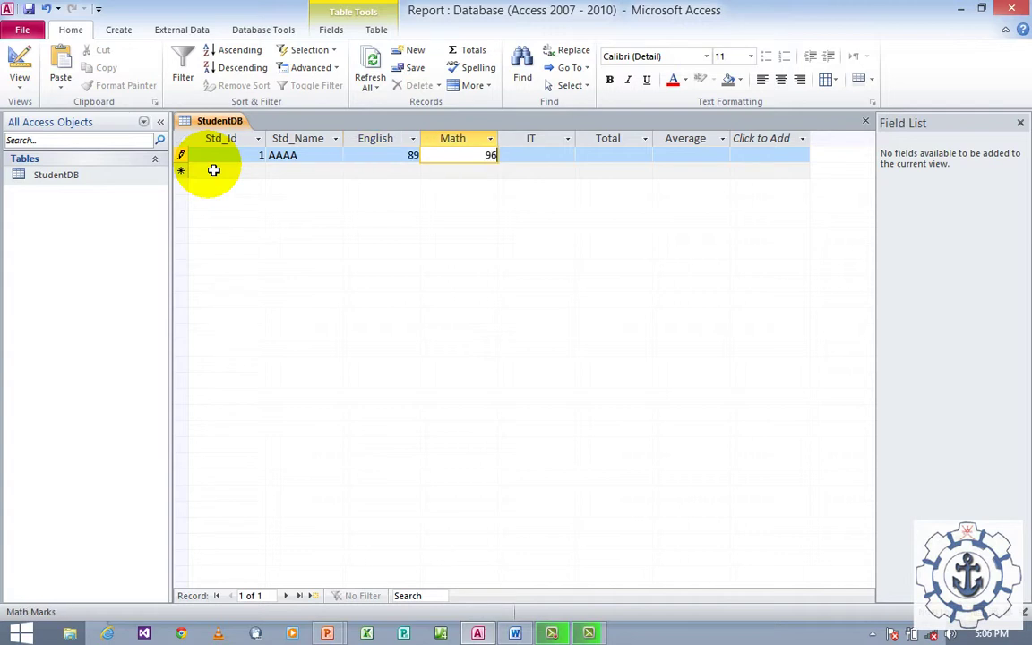
text(96)
key(Tab)
text(89)
key(Tab)
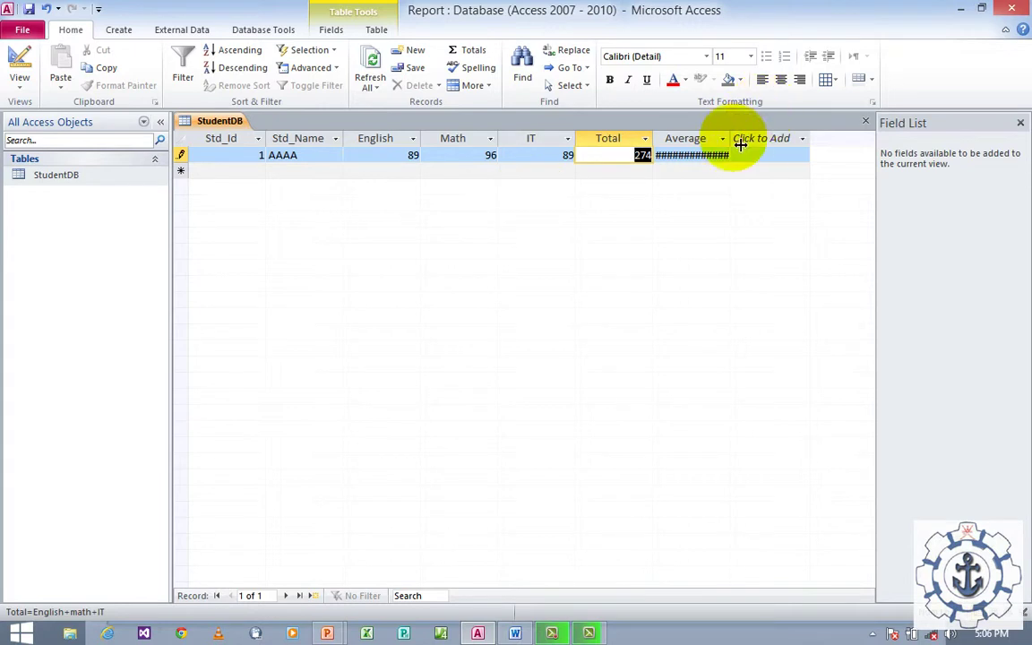
click(781, 138)
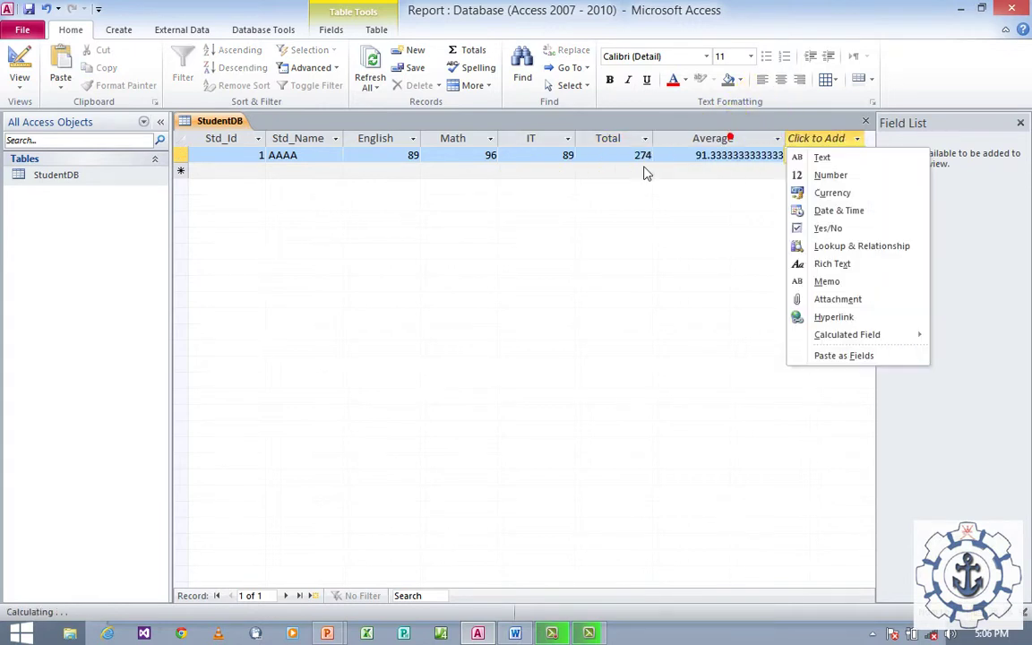
Enter the second record with Std_Id 2, name BBBB, English 56, Math 89 and IT 96.
click(226, 178)
text(2)
key(Tab)
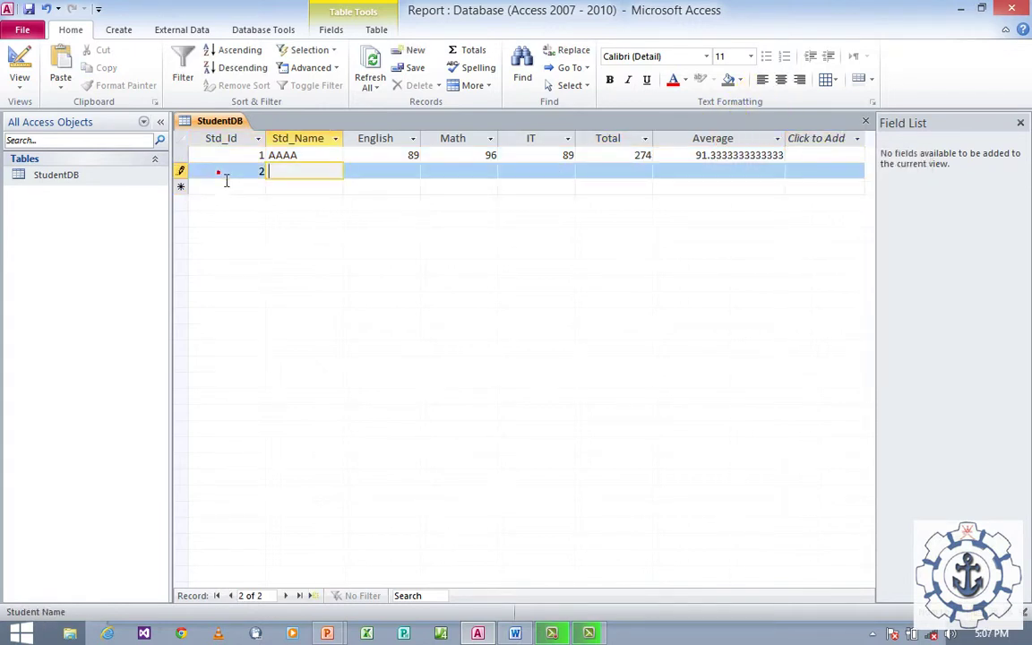
text(BBBB)
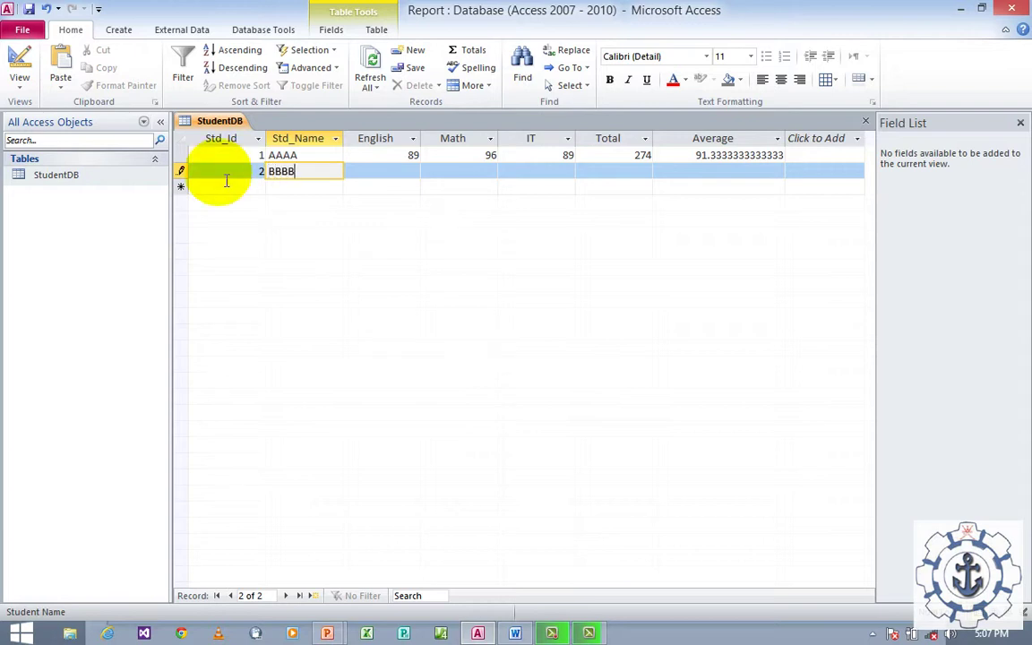
key(Tab)
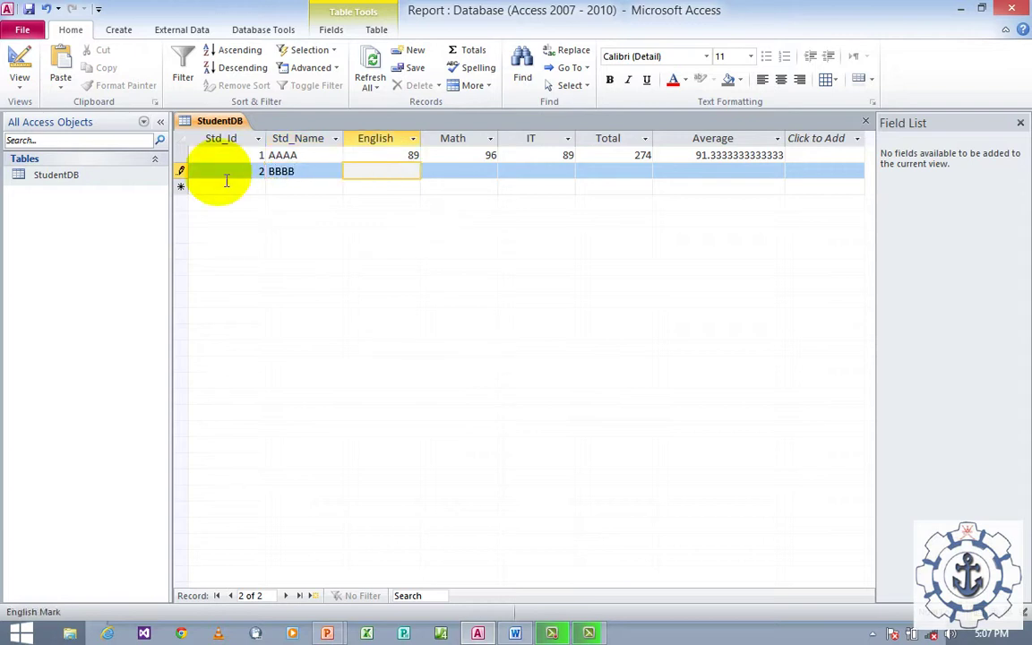
text(56)
key(Tab)
text(89)
key(Tab)
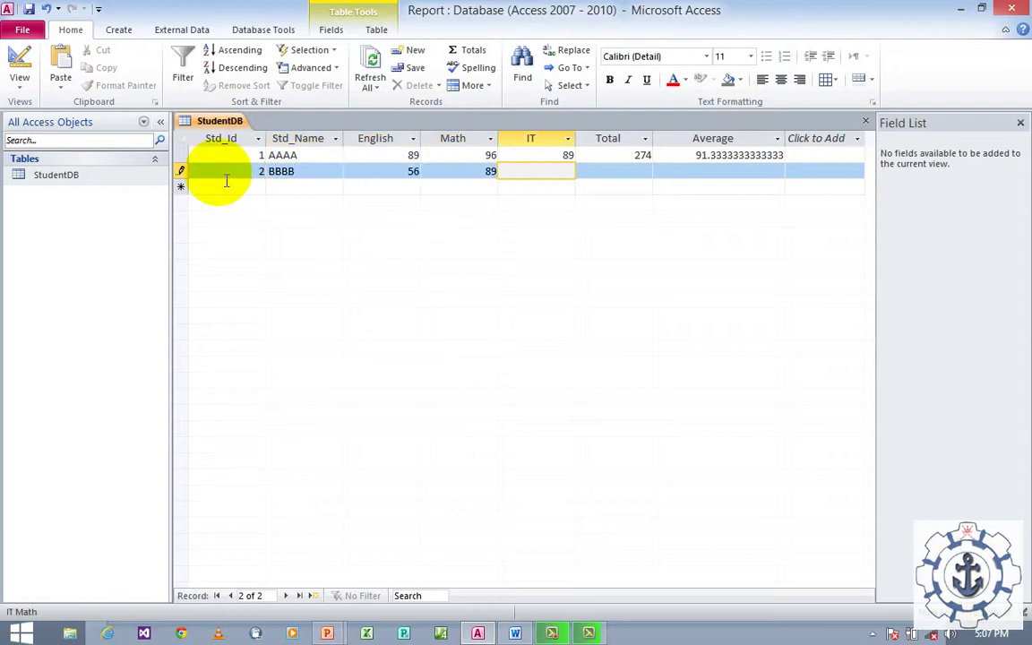
key(Tab)
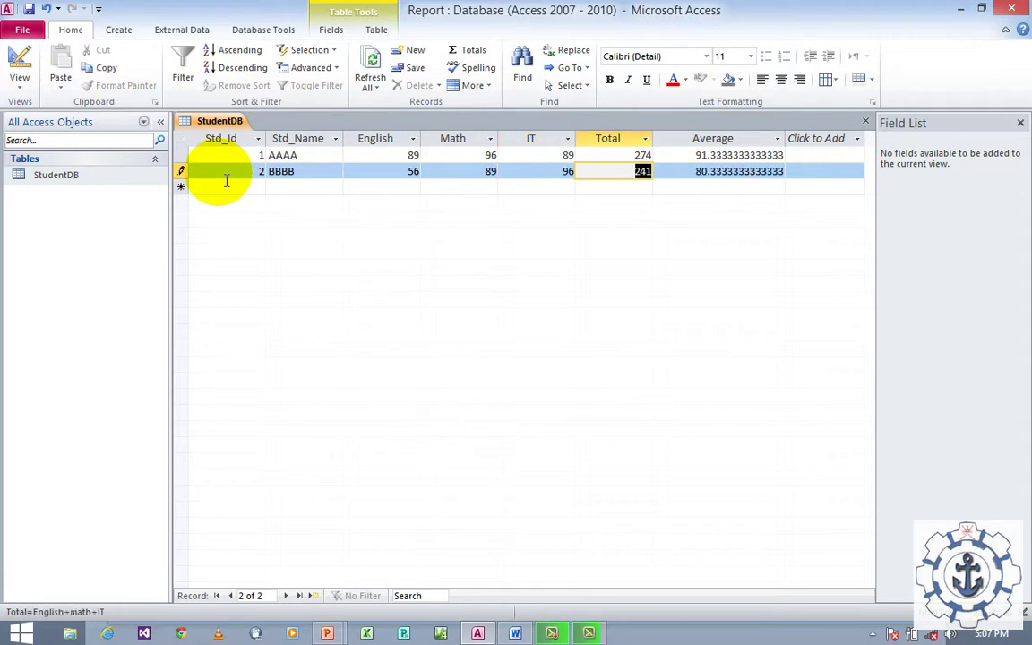
Enter the third record with Std_Id 3, name CCC, English 56, Math 89 and IT 99.
key(Tab)
key(Tab)
text(3)
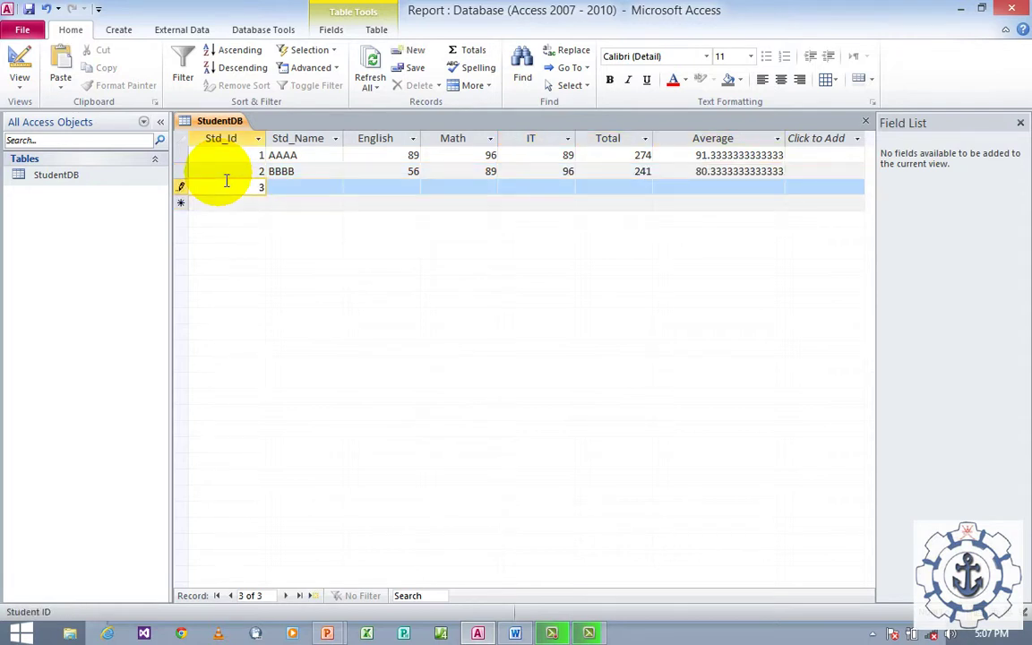
key(Tab)
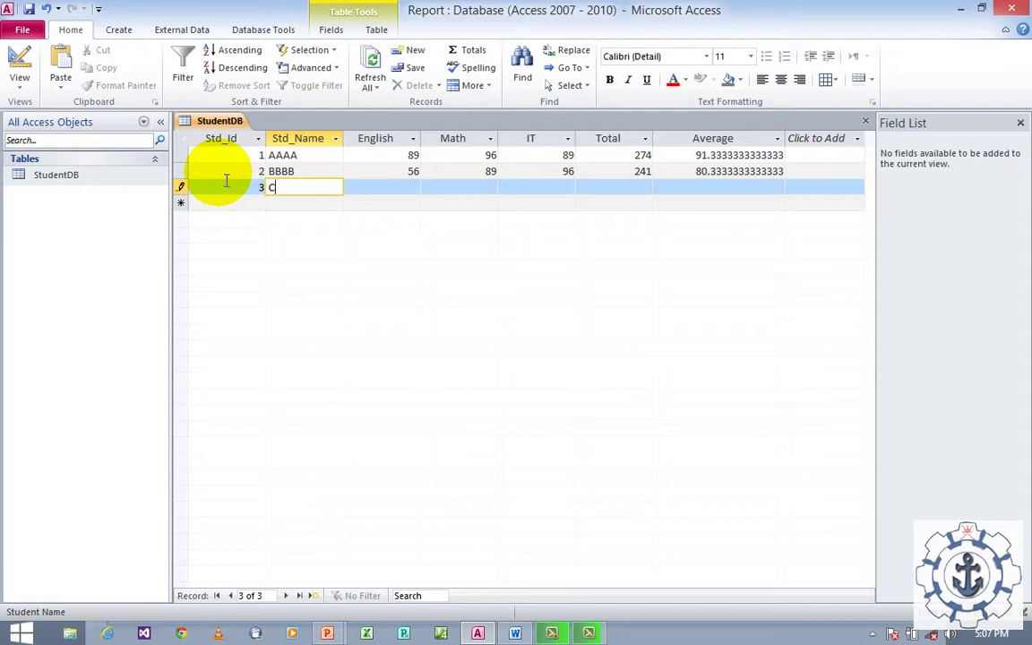
key(Tab)
text(5)
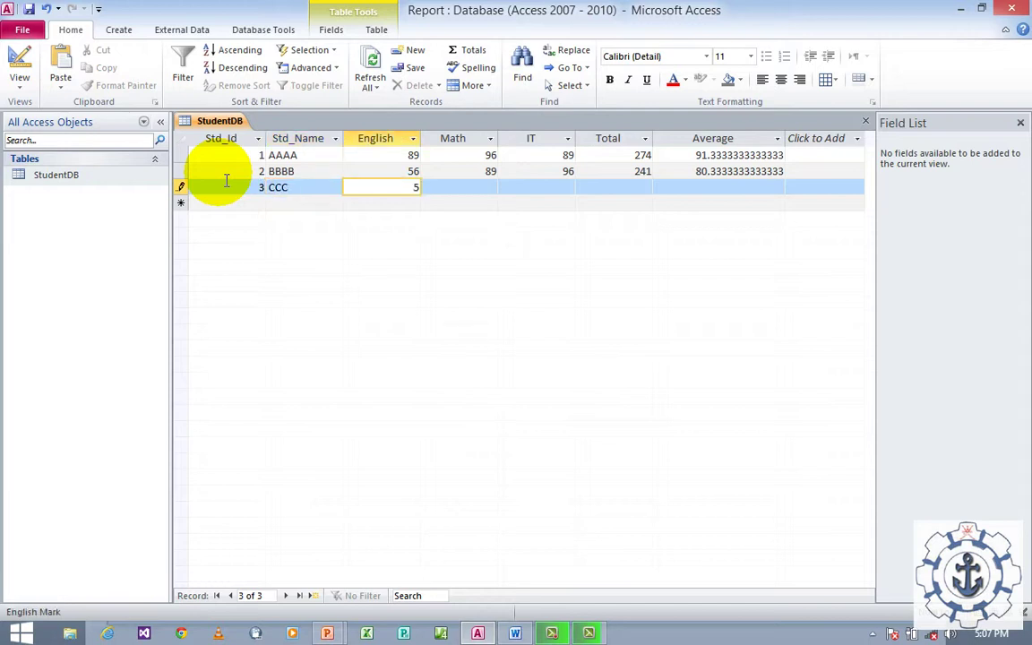
text(6)
key(Tab)
key(Tab)
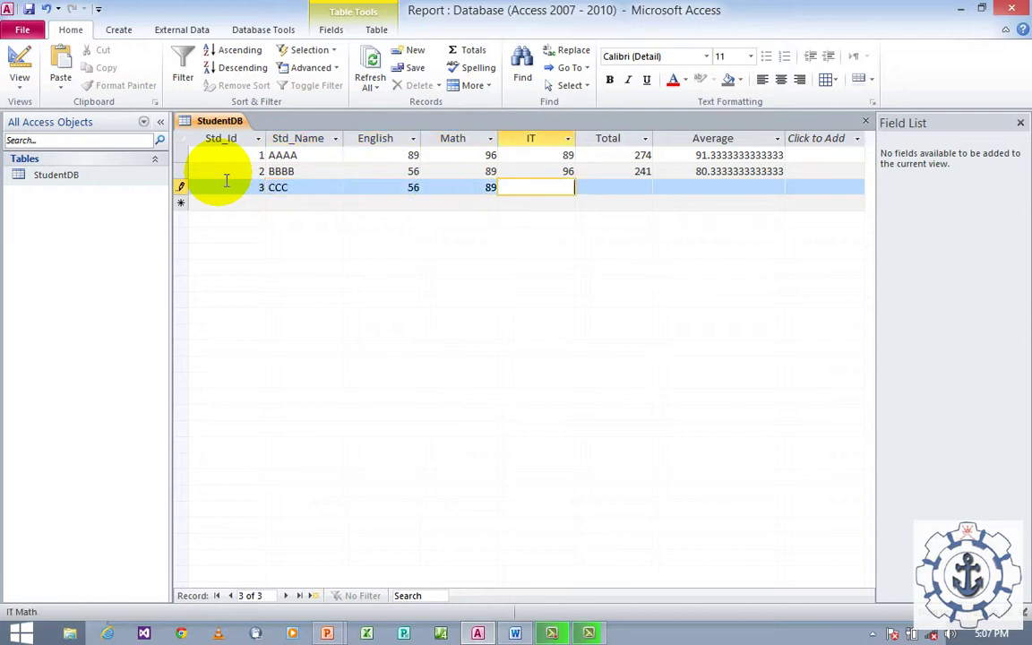
text(99)
key(Tab)
key(Tab)
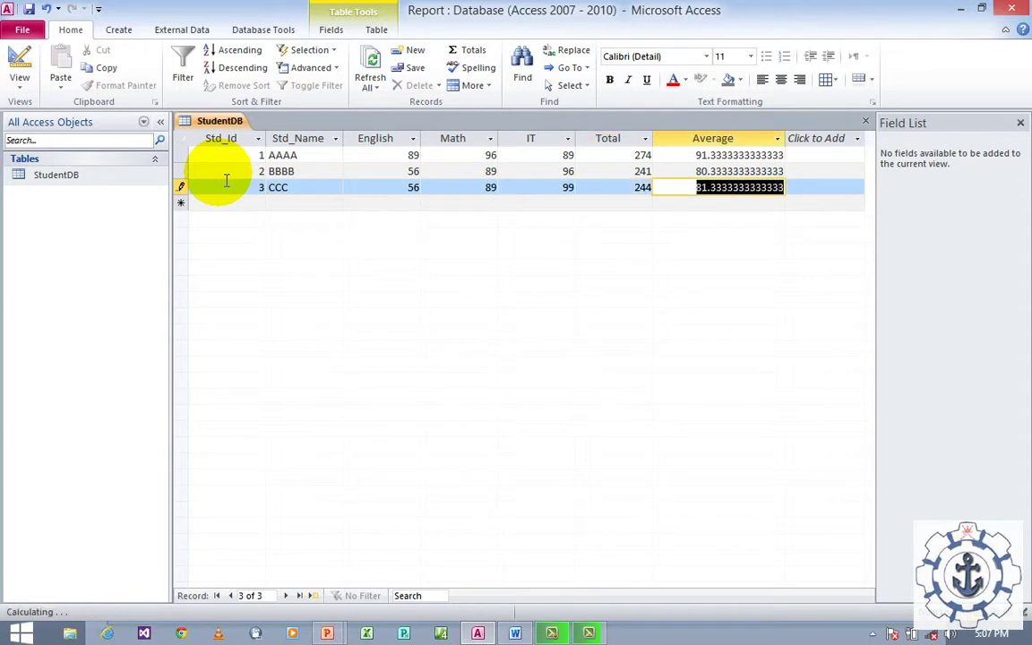
Enter the fourth record with Std_Id 4, name DDD, English 63, Math 96 and IT 85.
key(Tab)
text(4)
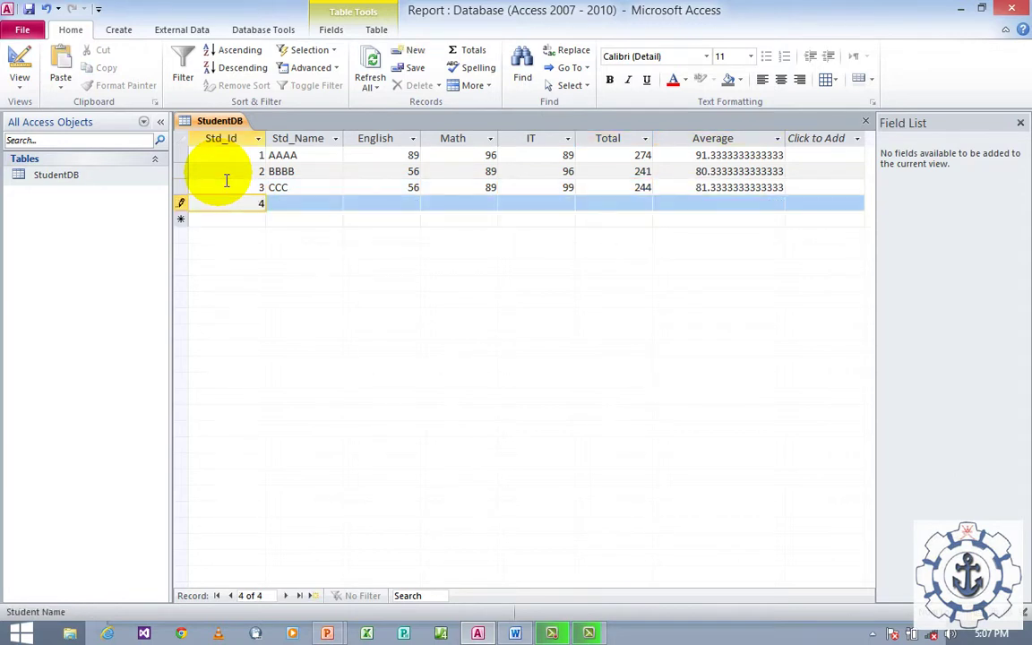
key(Tab)
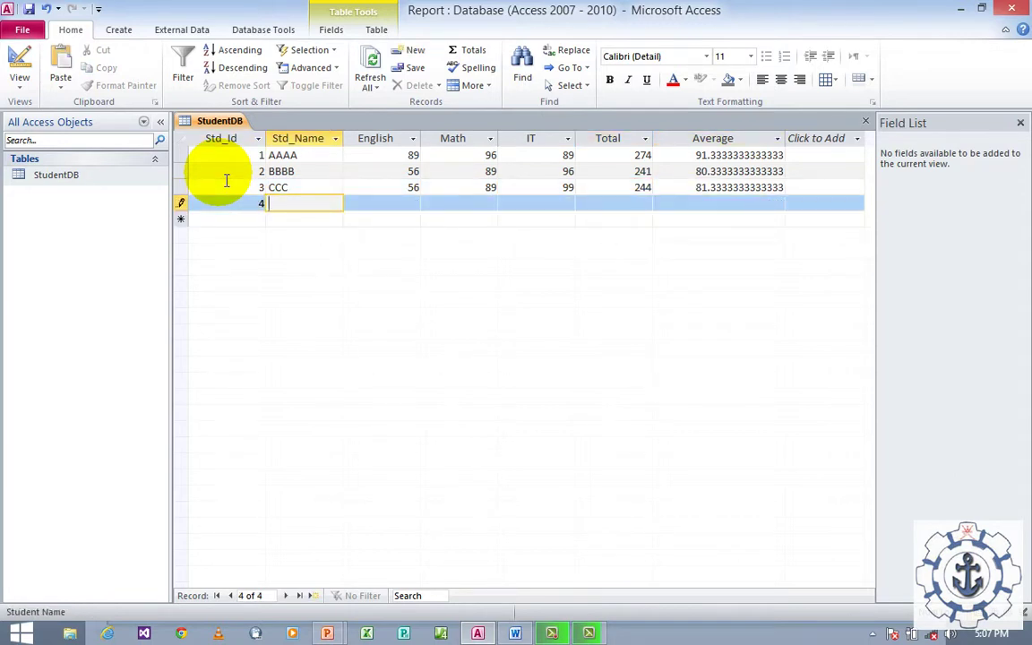
text(DDD)
key(Tab)
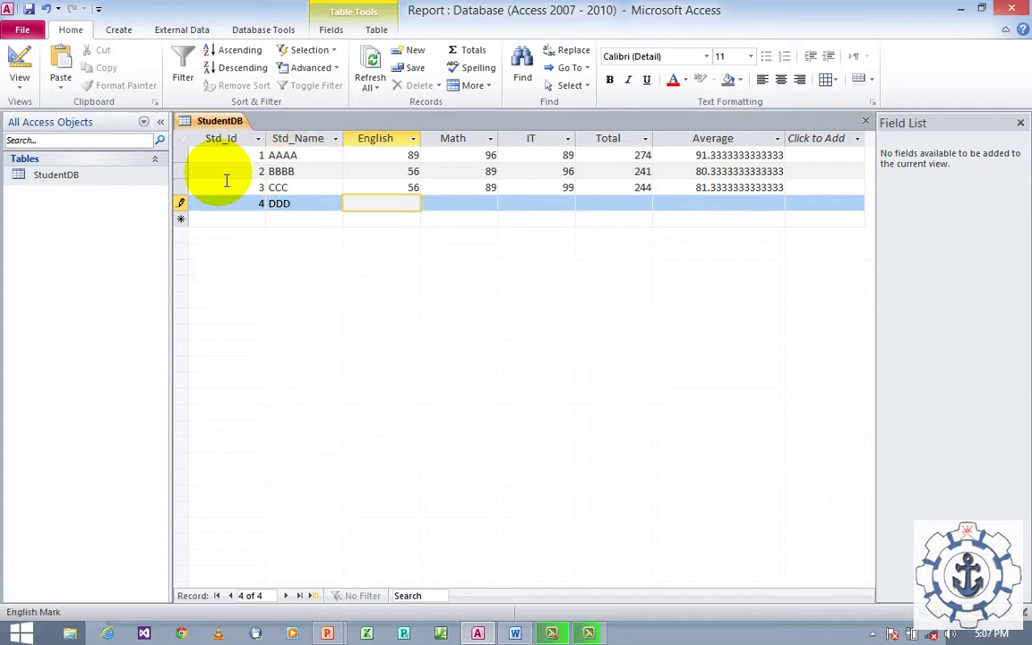
text(63)
key(Tab)
text(96)
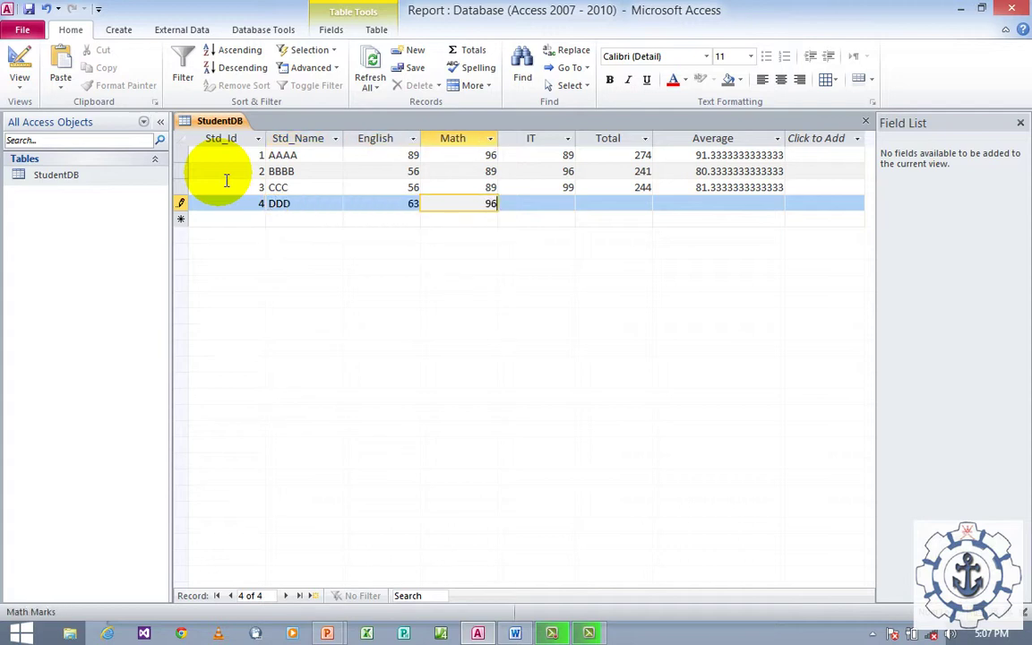
key(Tab)
text(85)
key(Tab)
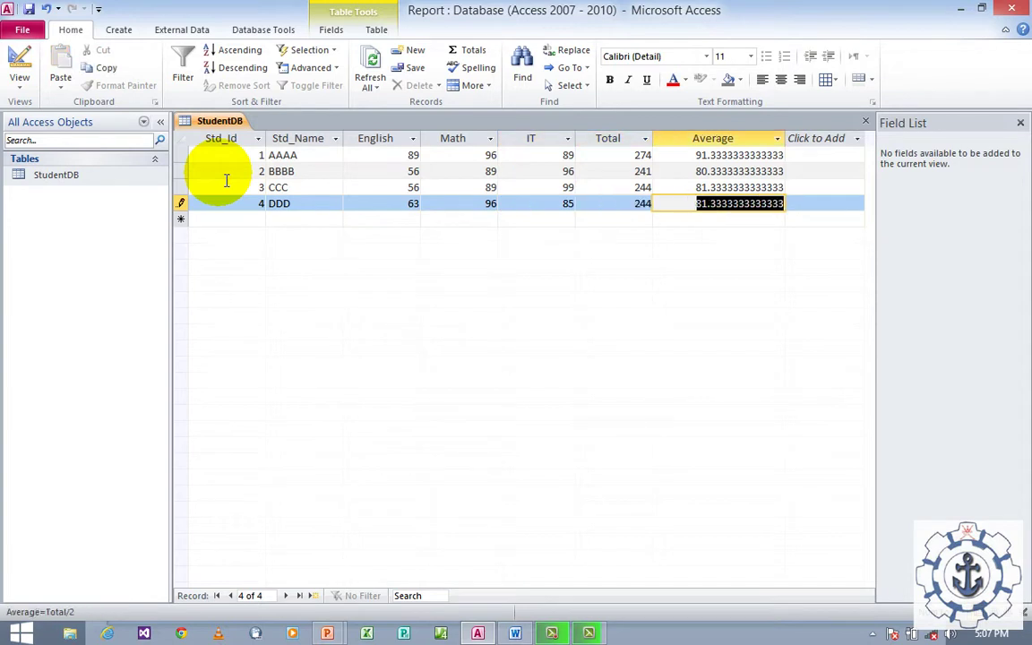
Enter the fifth record with Std_Id 5, name EEE, English 89, Math 56 and IT 96.
key(Tab)
key(Tab)
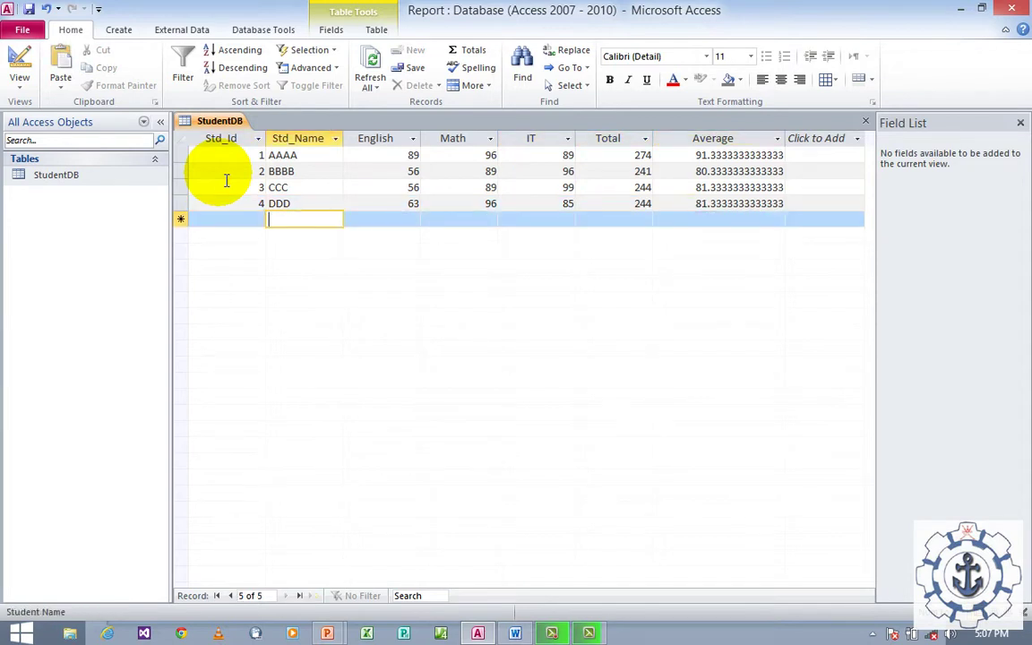
key(shift+Tab)
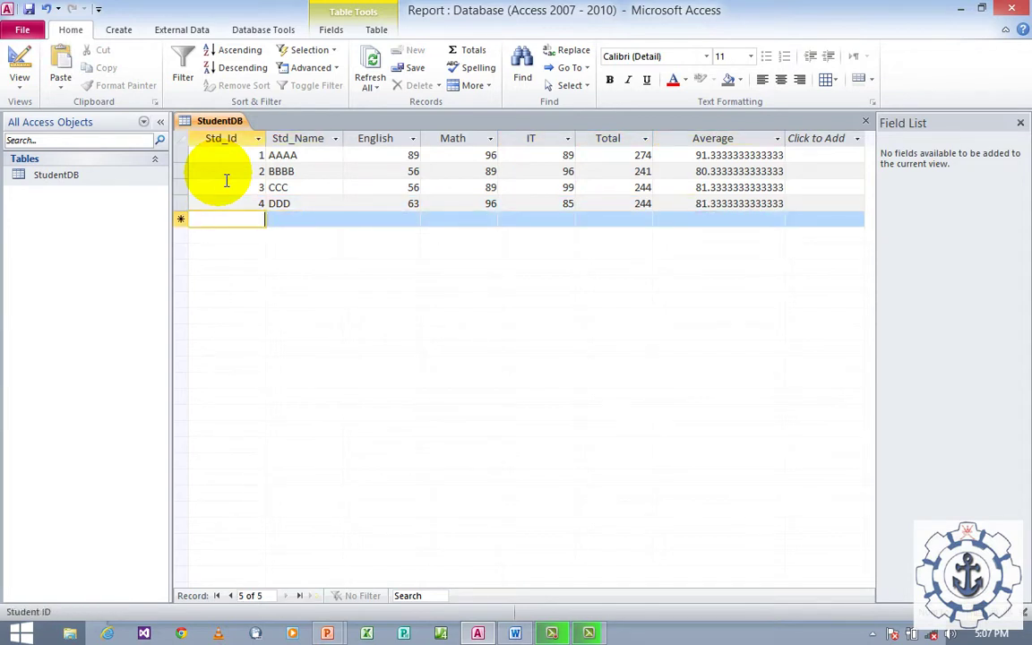
text(5)
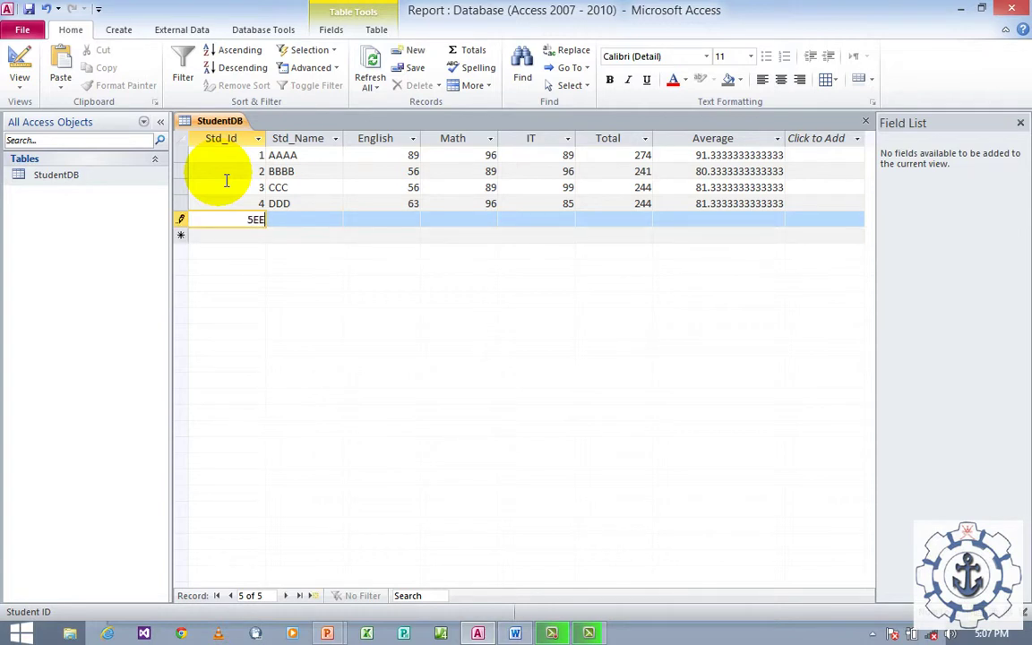
key(Tab)
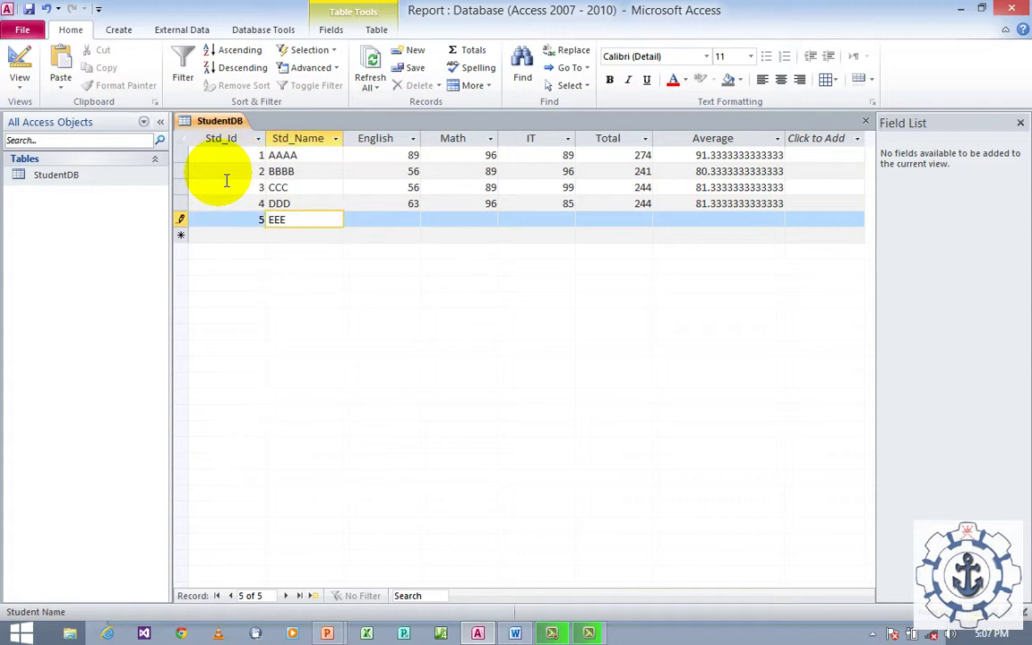
key(Tab)
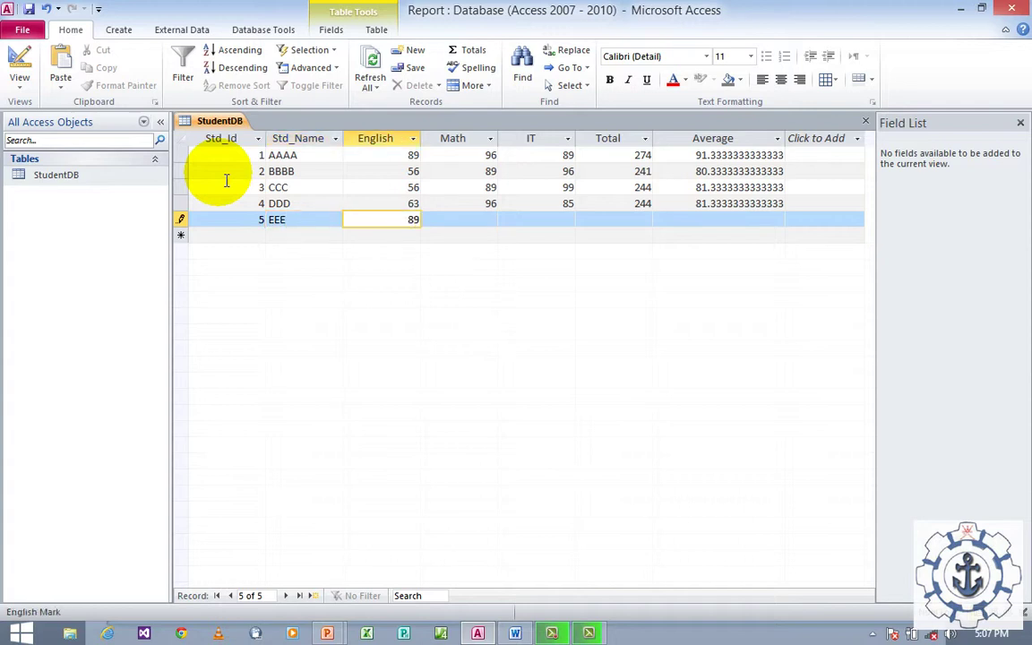
key(Tab)
key(Tab)
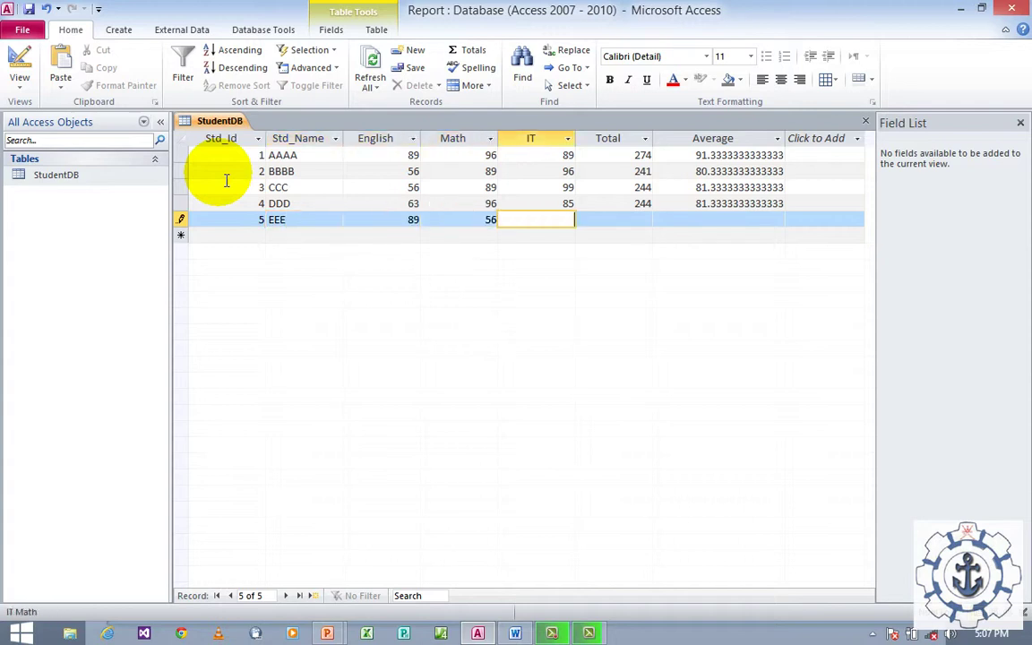
text(96)
key(Tab)
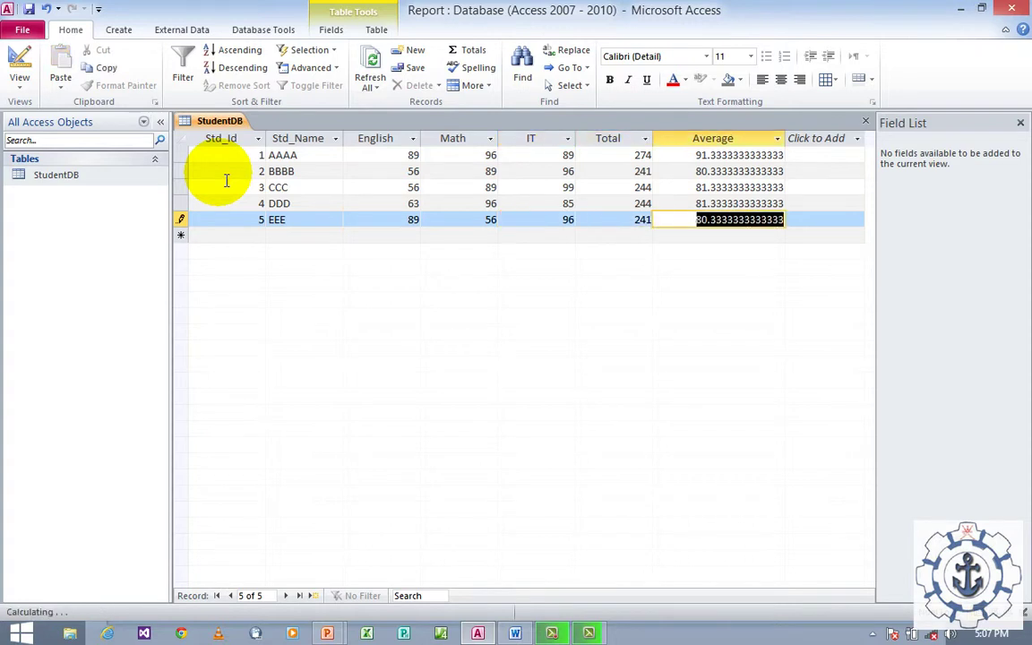
key(Tab)
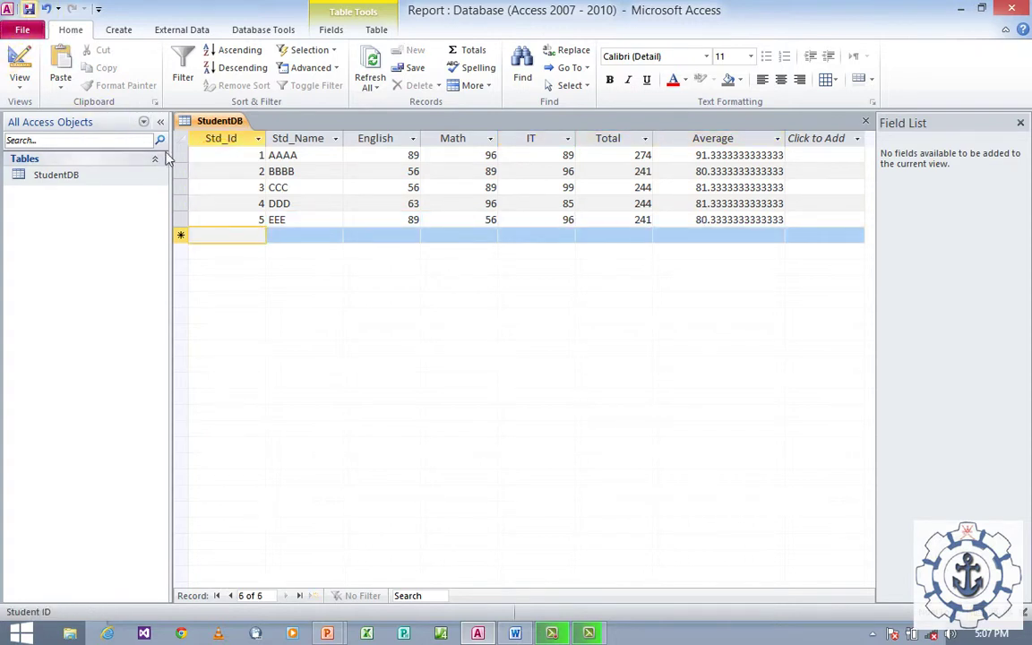
Close the StudentDB table and start the Report Wizard with StudentDB as the source table.
click(866, 123)
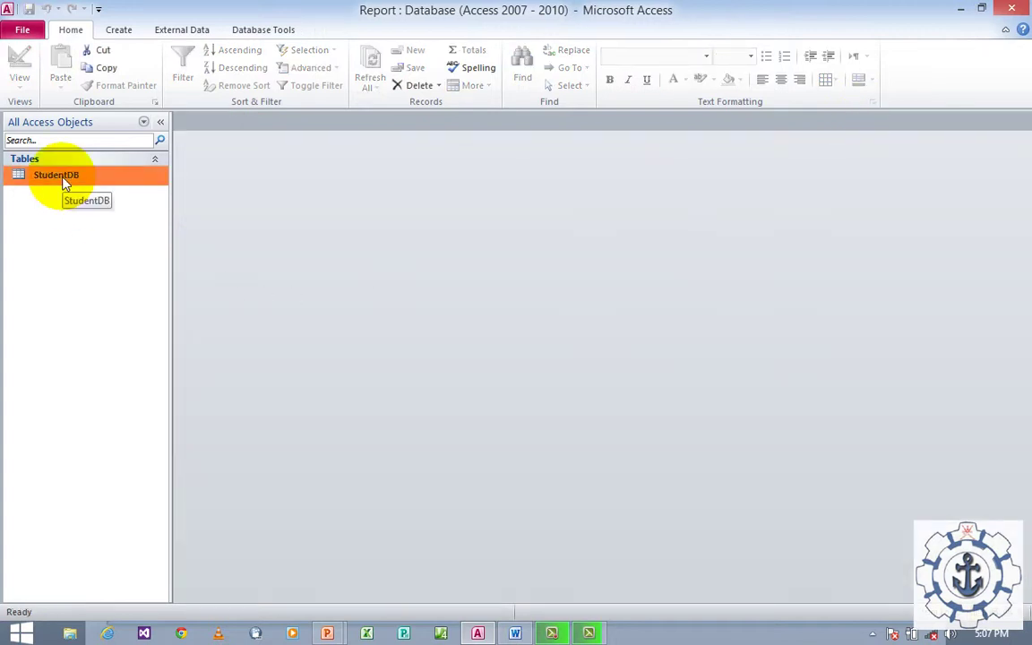
click(125, 32)
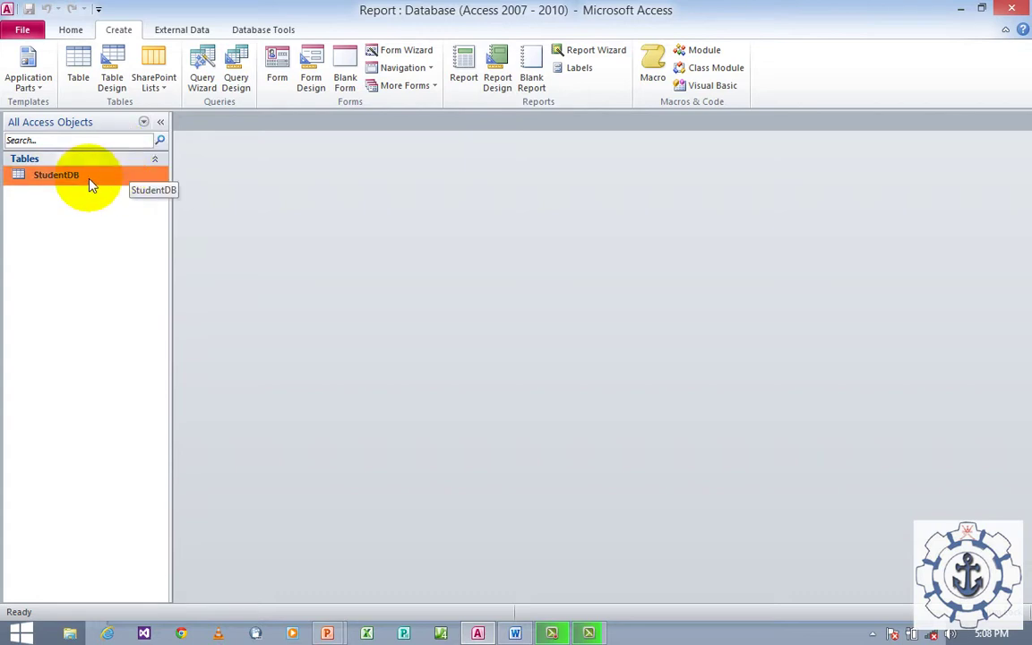
click(598, 52)
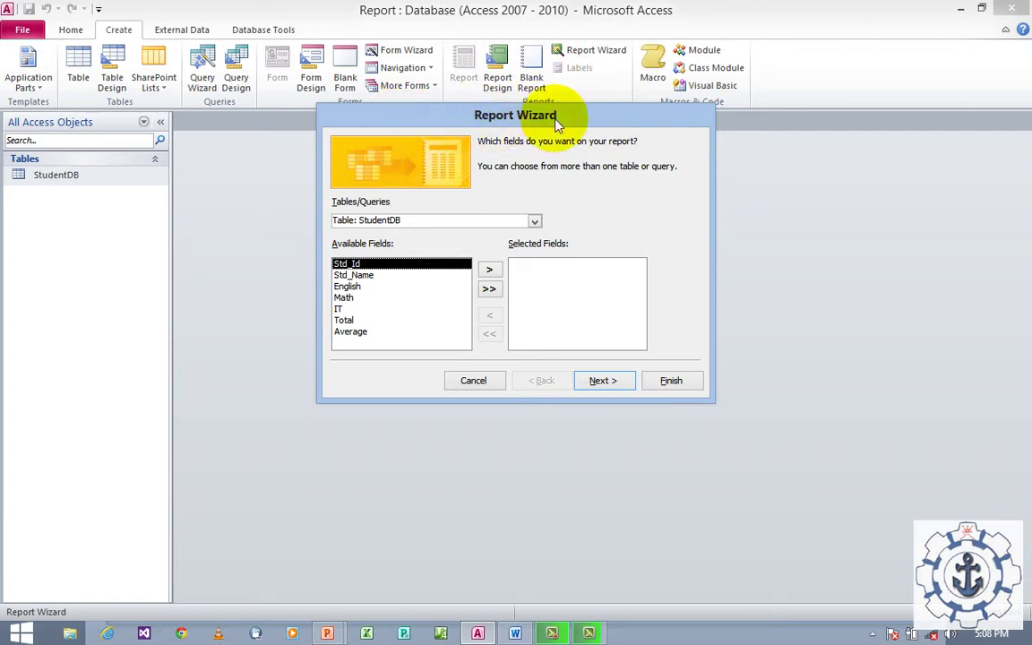
drag(633, 121, 632, 141)
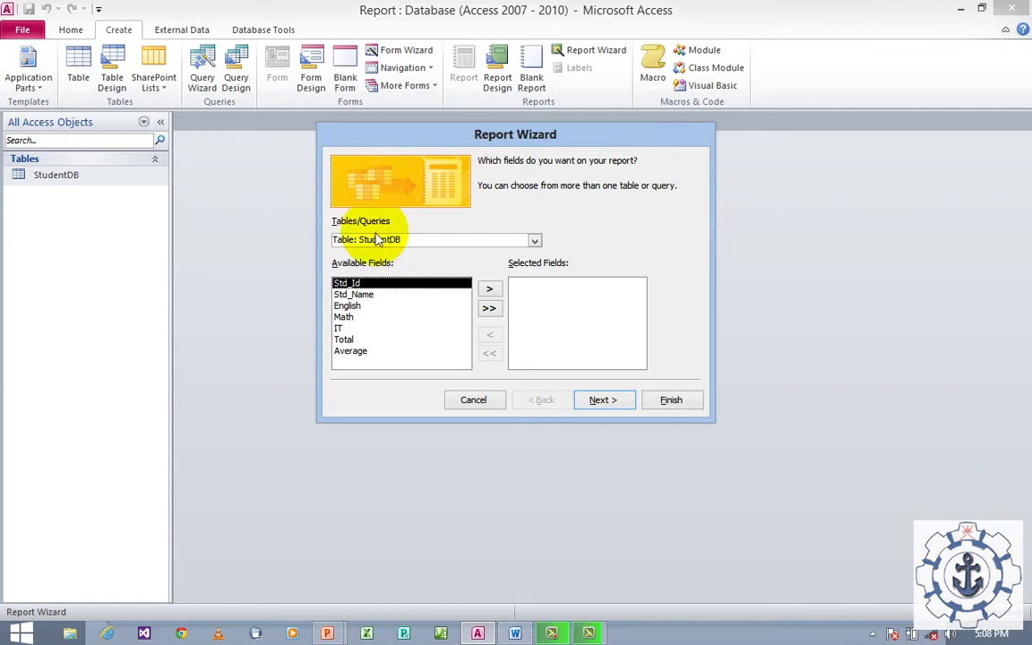
click(535, 240)
click(536, 241)
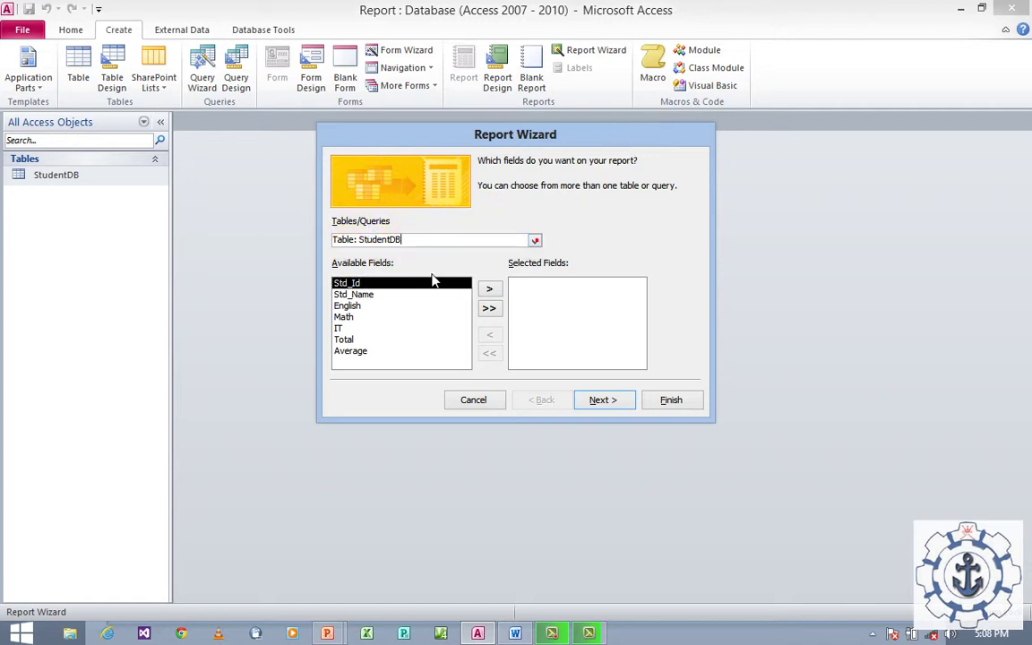
Try adding Std_Name and Total individually to the report's selected fields, followed by all the remaining fields.
click(353, 293)
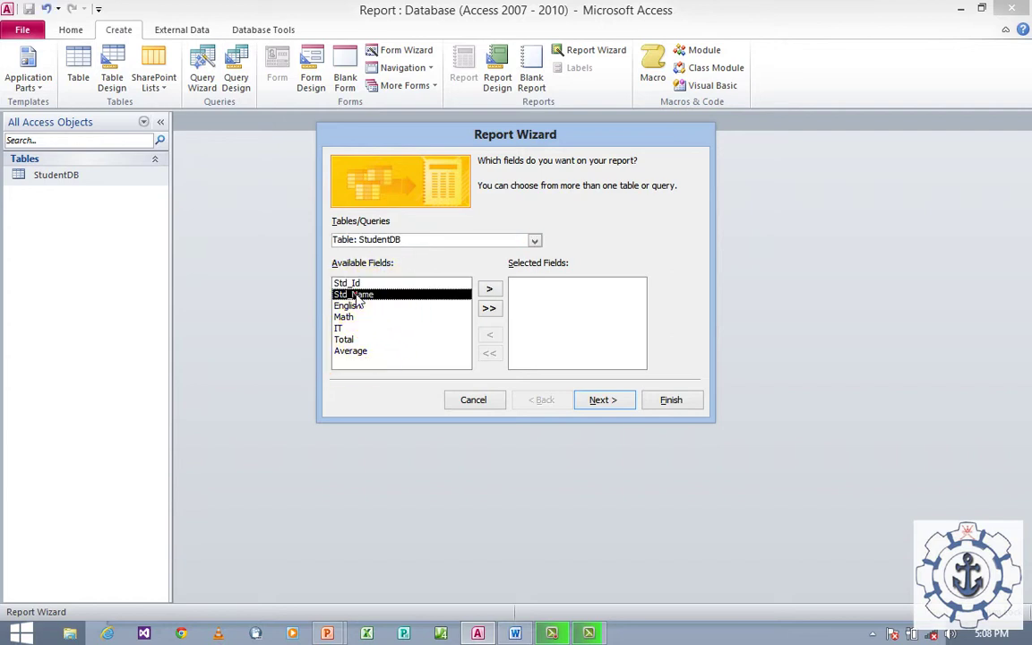
click(490, 291)
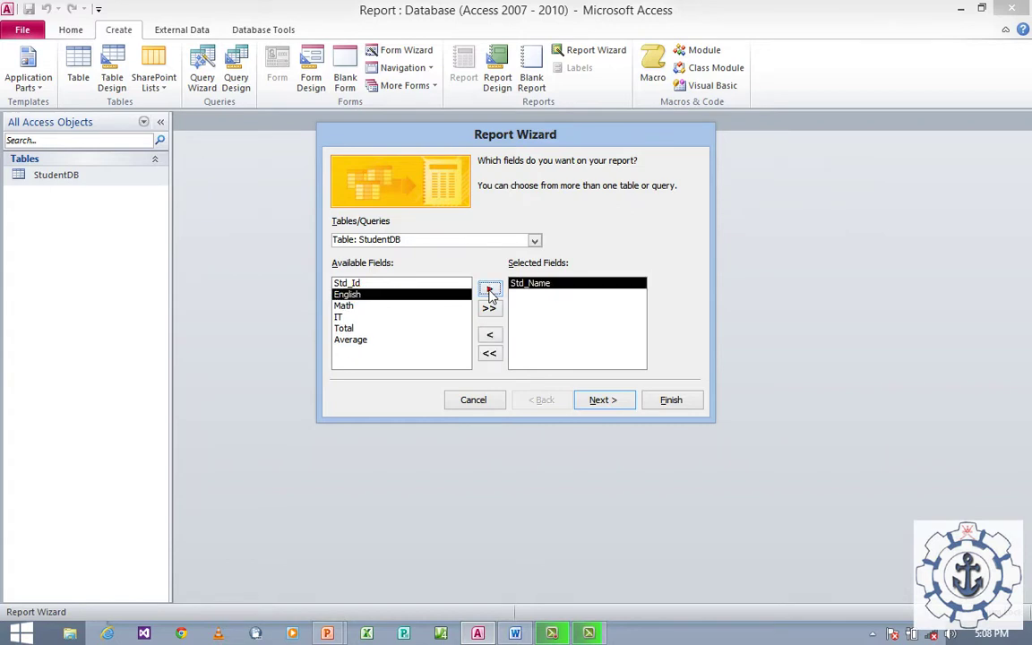
click(345, 328)
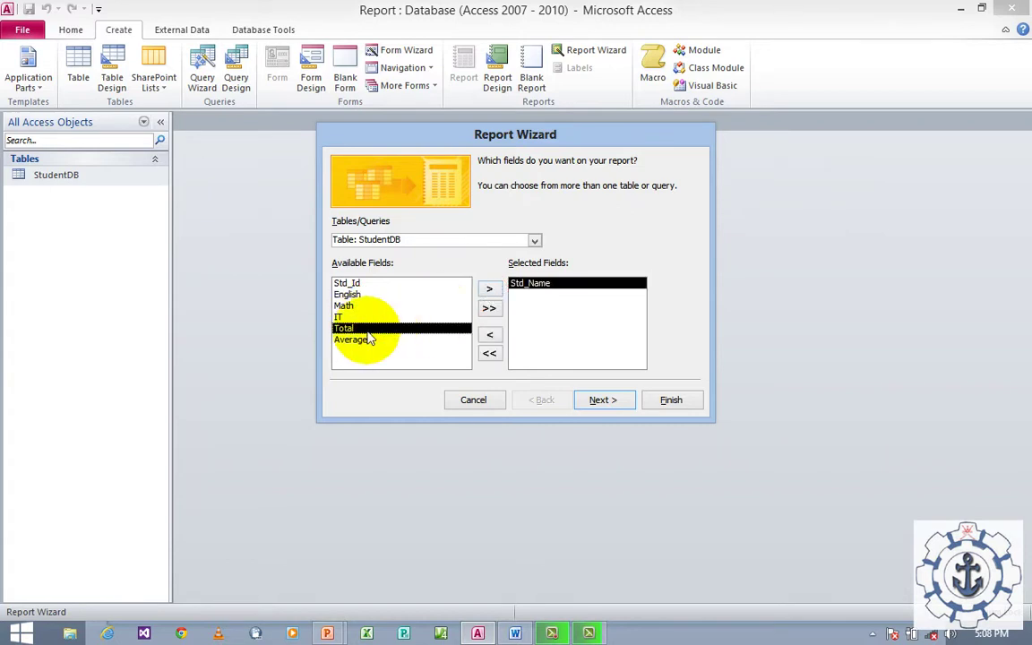
click(489, 289)
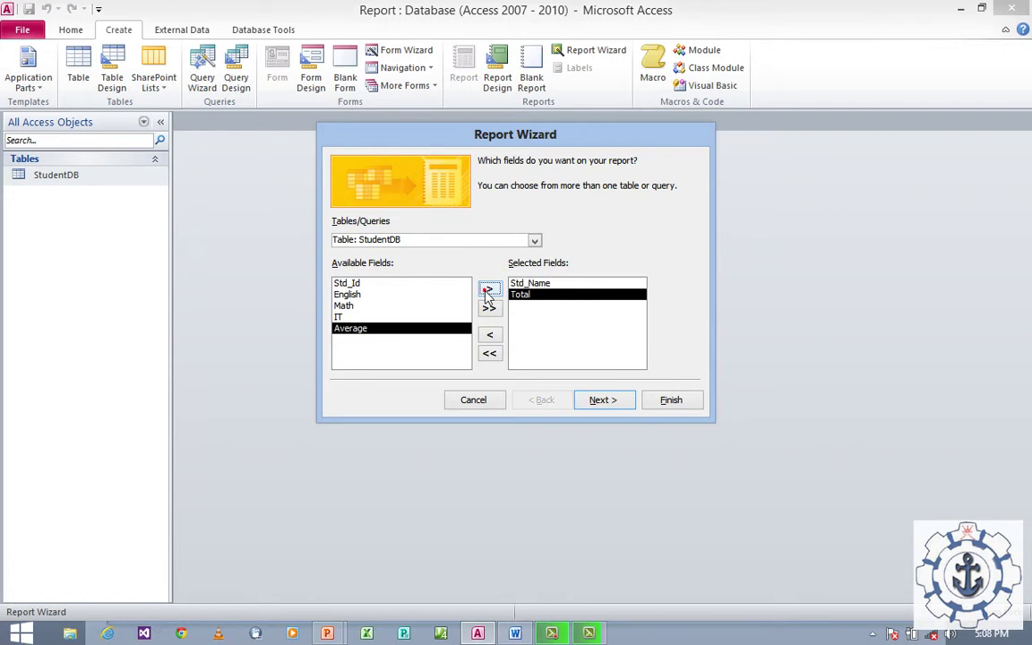
click(406, 363)
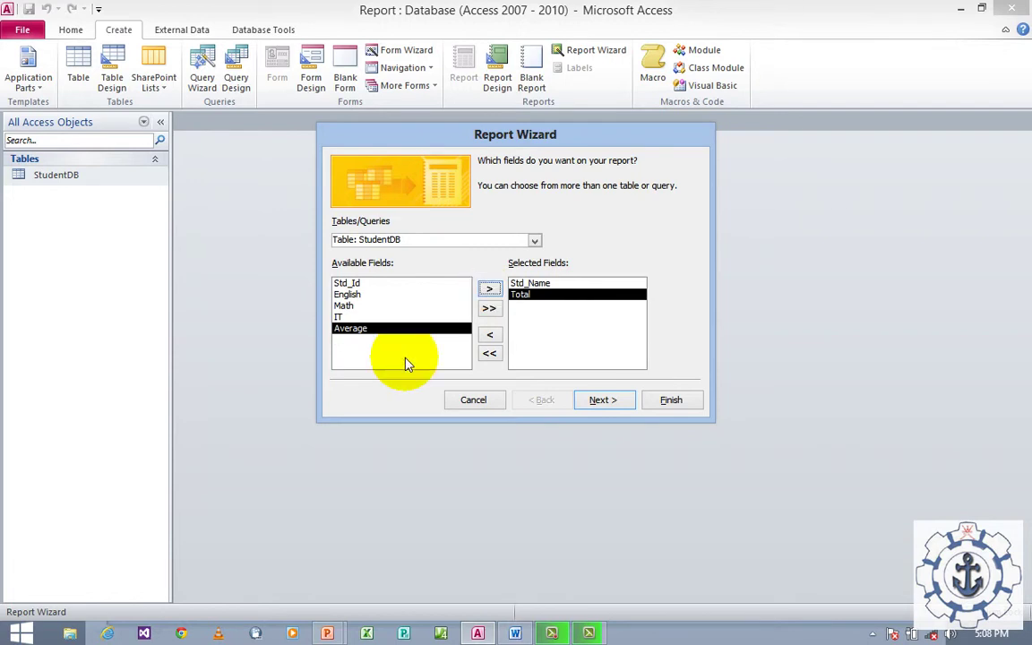
click(489, 308)
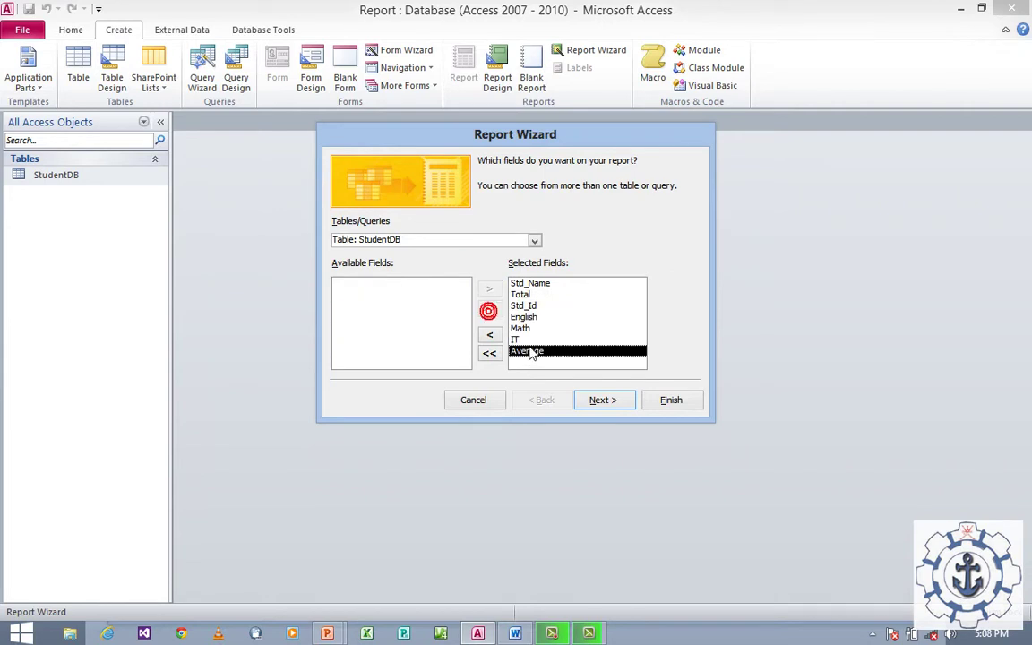
Remove the IT field from the report's selected fields, followed by all the other selected fields.
click(518, 341)
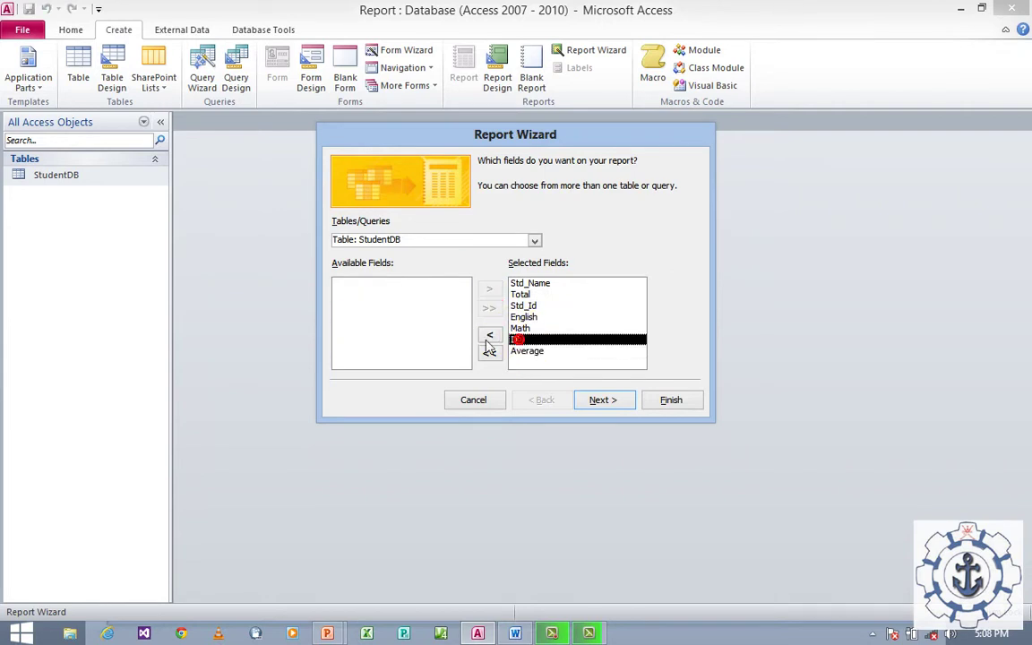
click(489, 337)
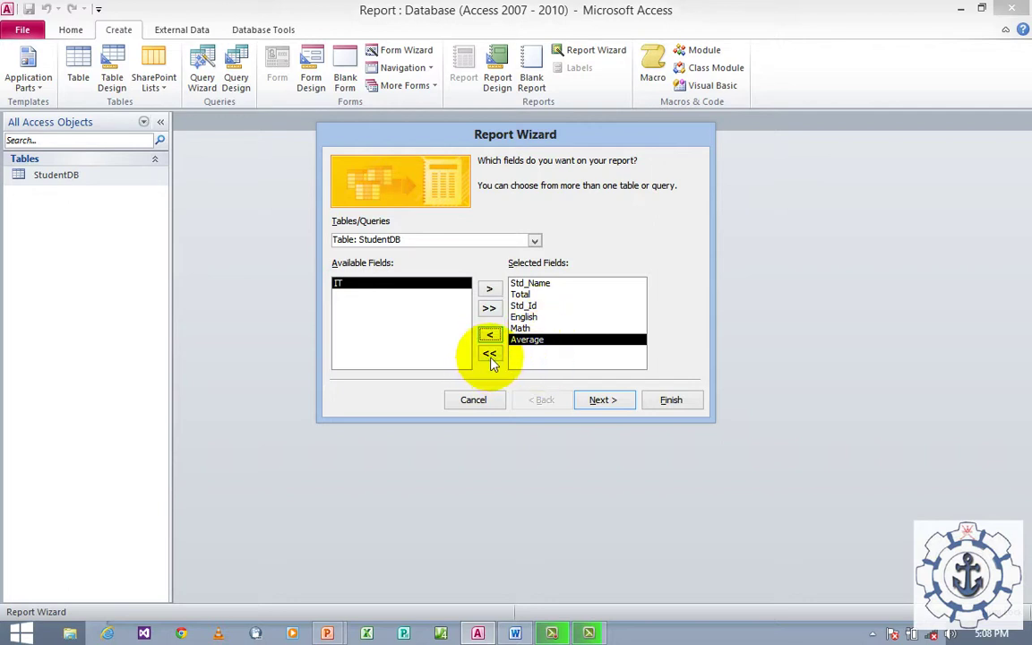
click(490, 356)
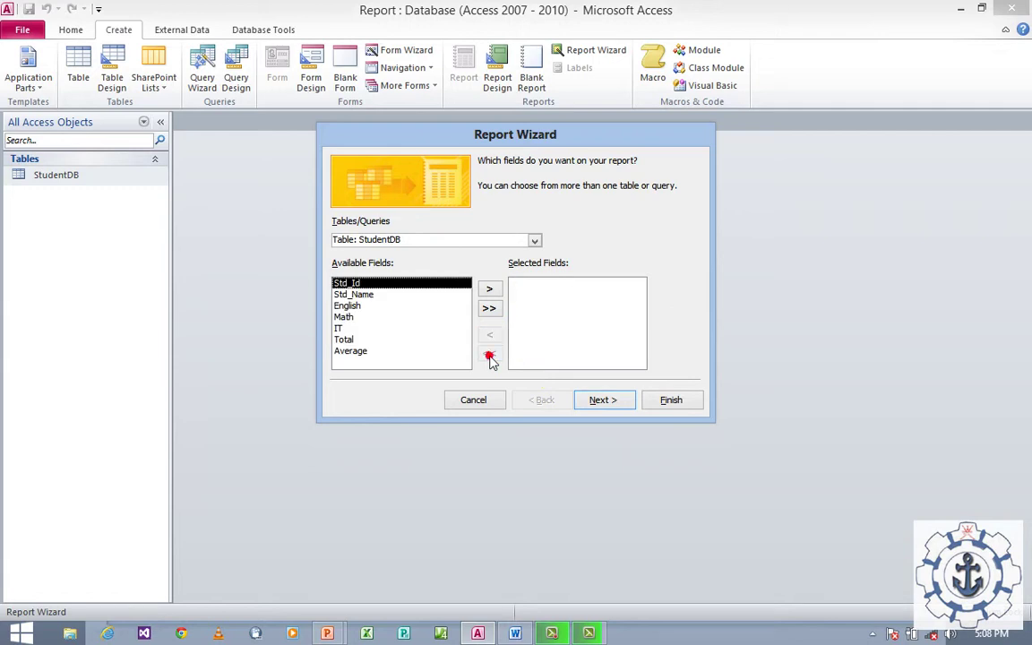
Include all StudentDB fields in the report and continue to the sort order without adding grouping levels.
click(491, 311)
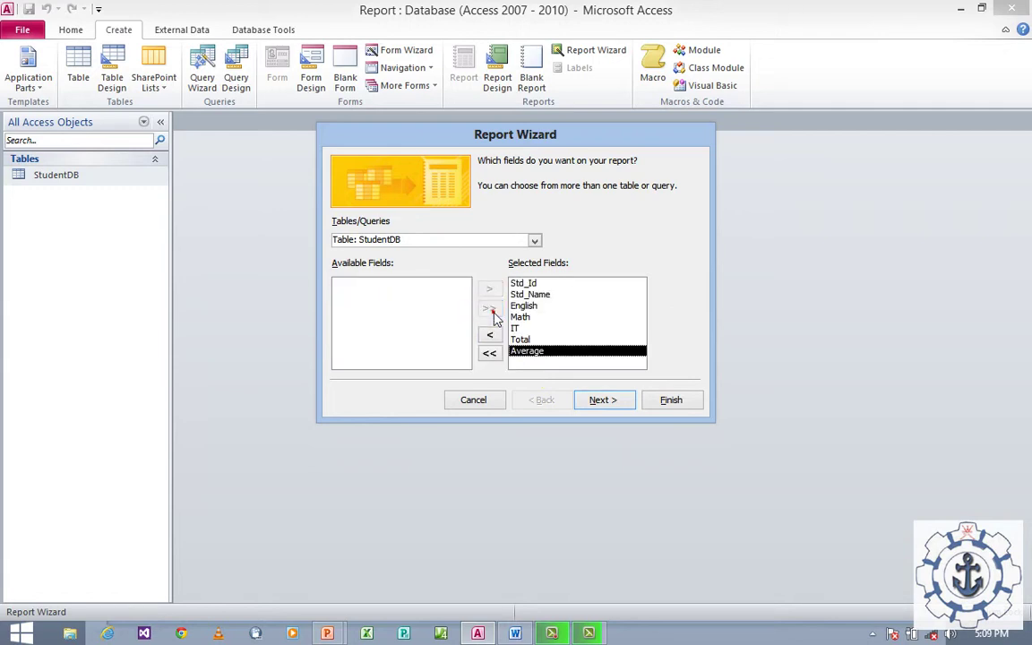
click(605, 402)
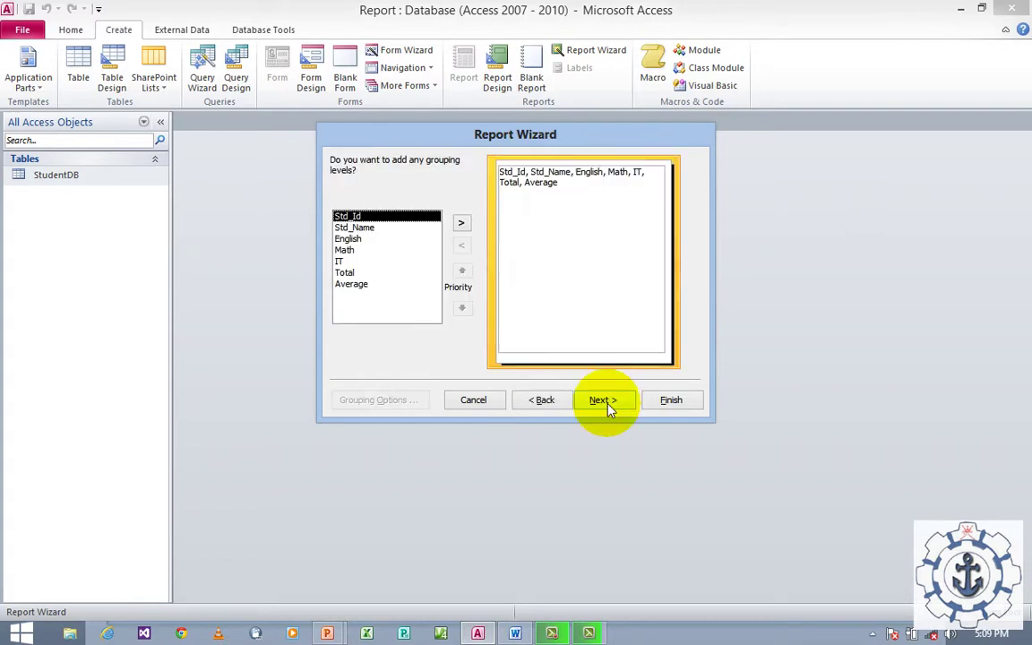
click(607, 405)
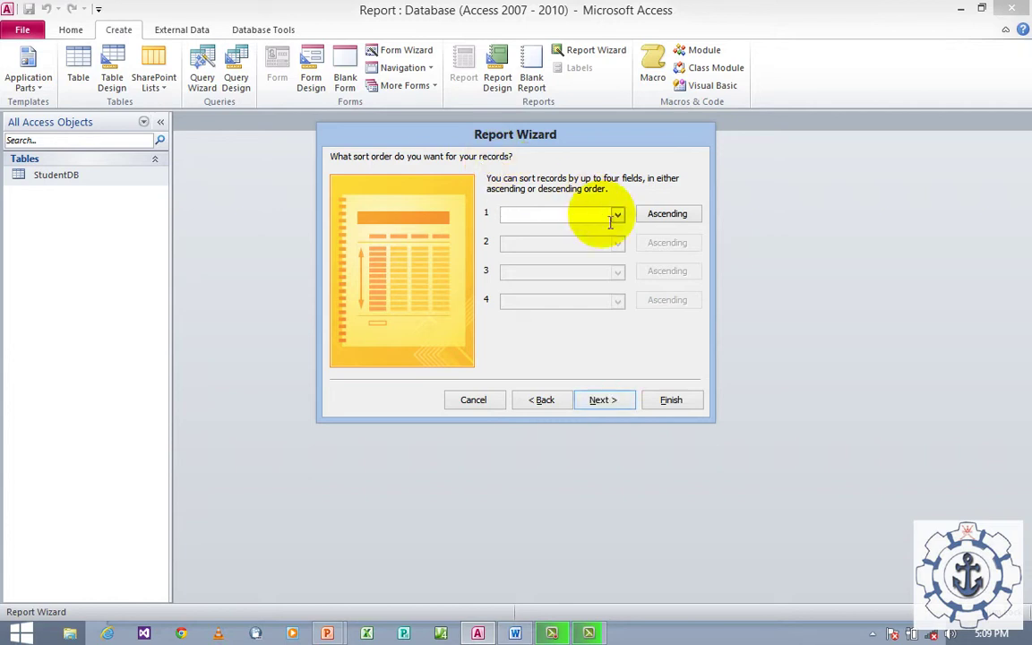
Sort the report's records by IT ascending and by Math descending, and continue to the layout options.
click(620, 219)
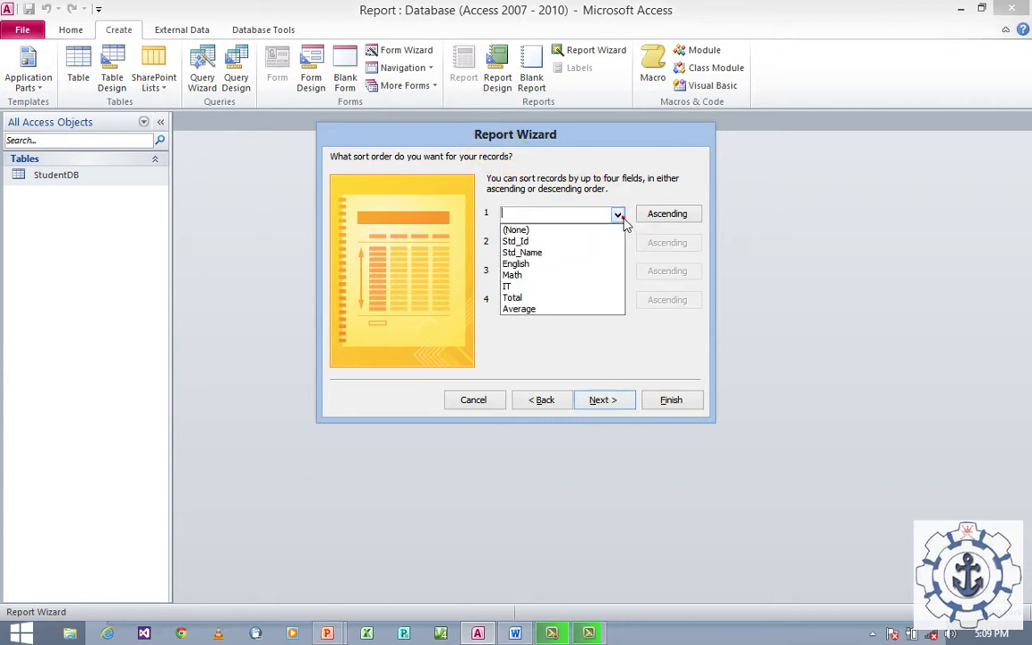
click(562, 285)
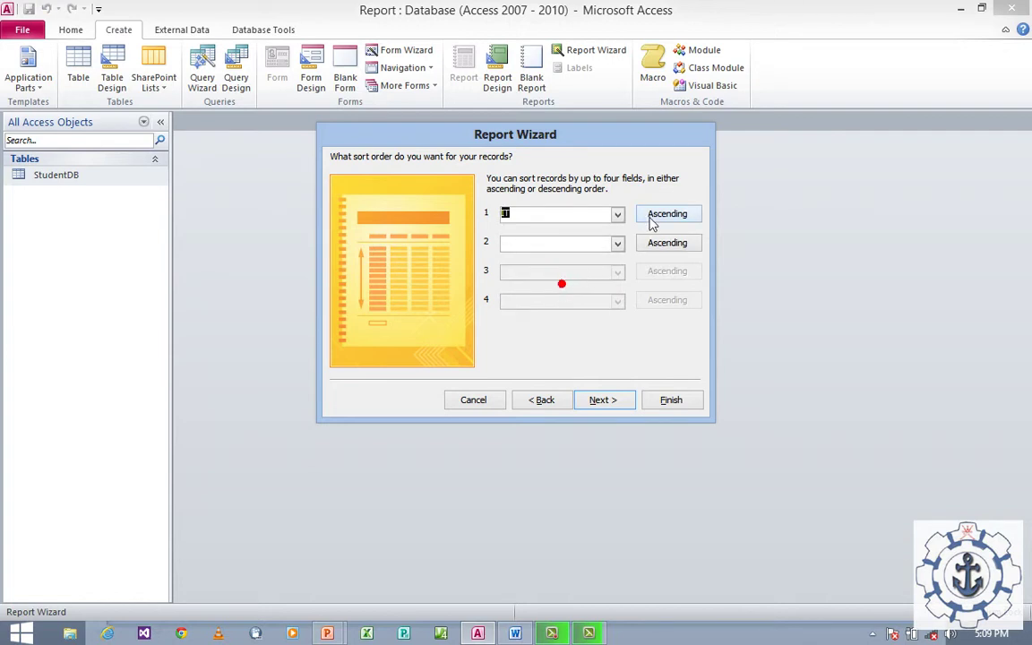
click(618, 243)
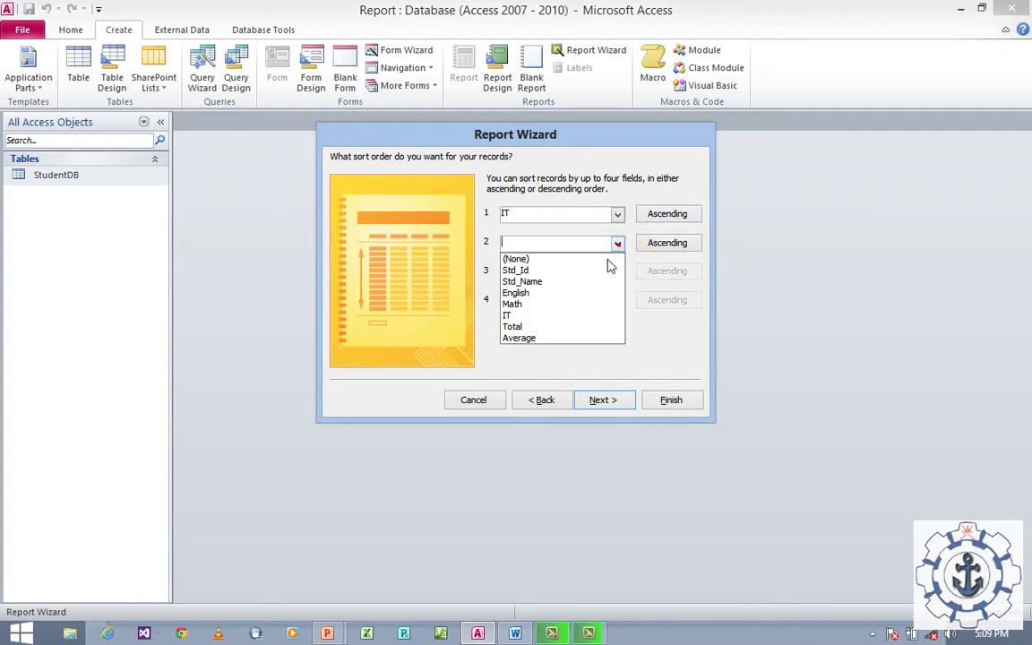
click(573, 303)
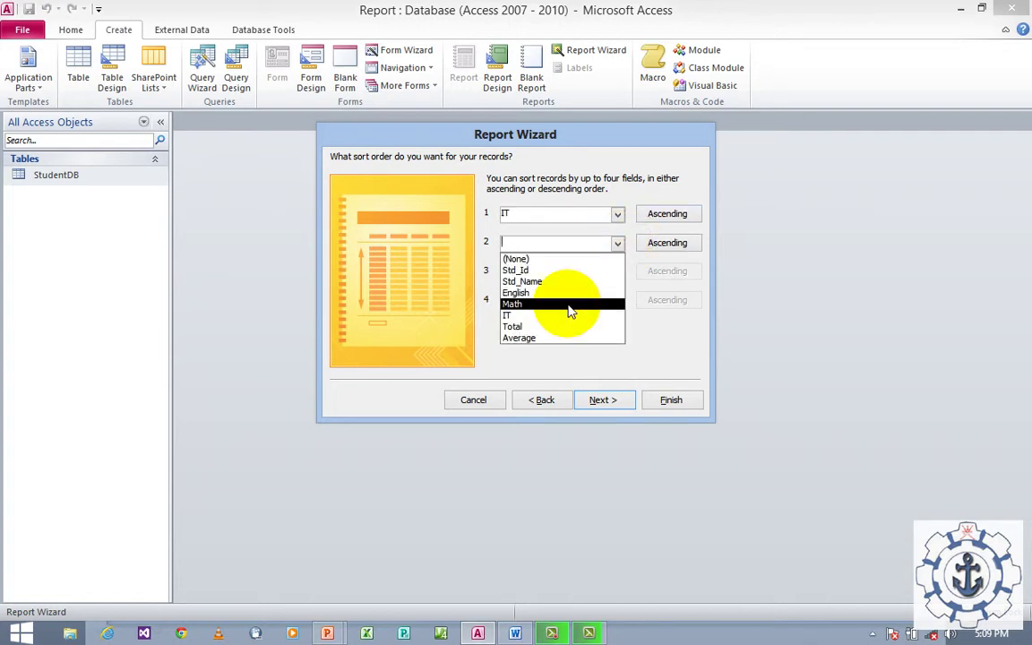
click(659, 248)
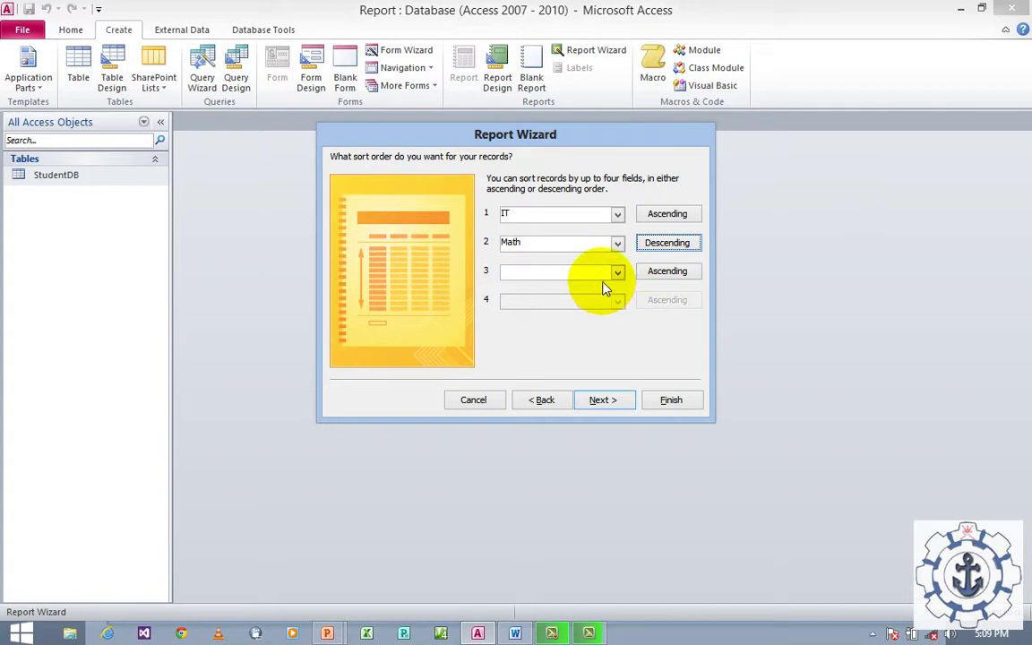
click(595, 402)
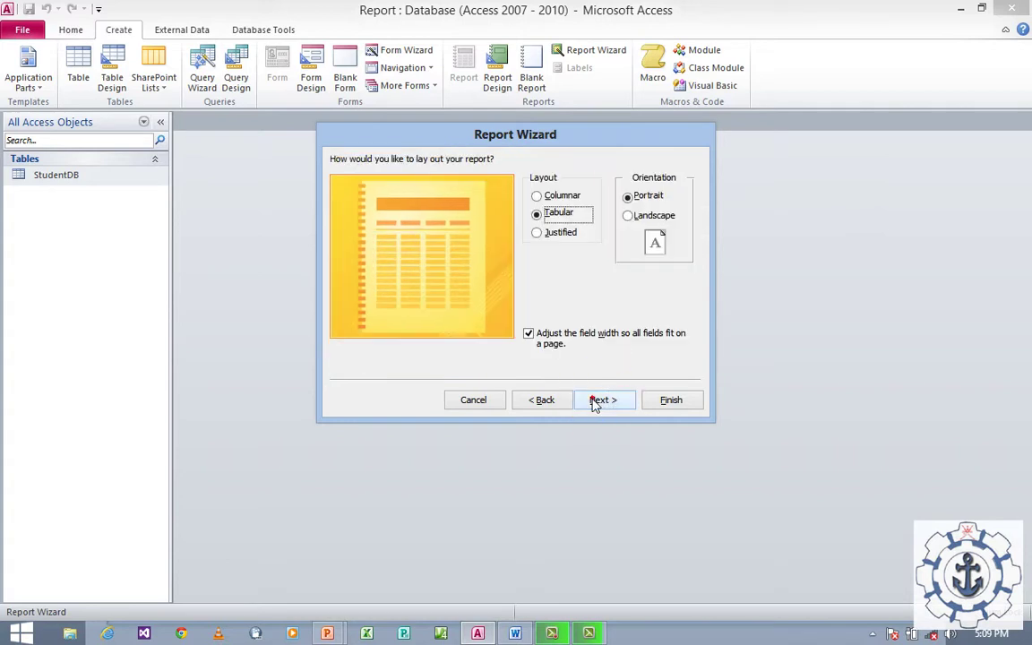
Compare the Columnar and Justified layouts, keep the report Tabular in Portrait orientation, and continue to the title settings.
click(574, 197)
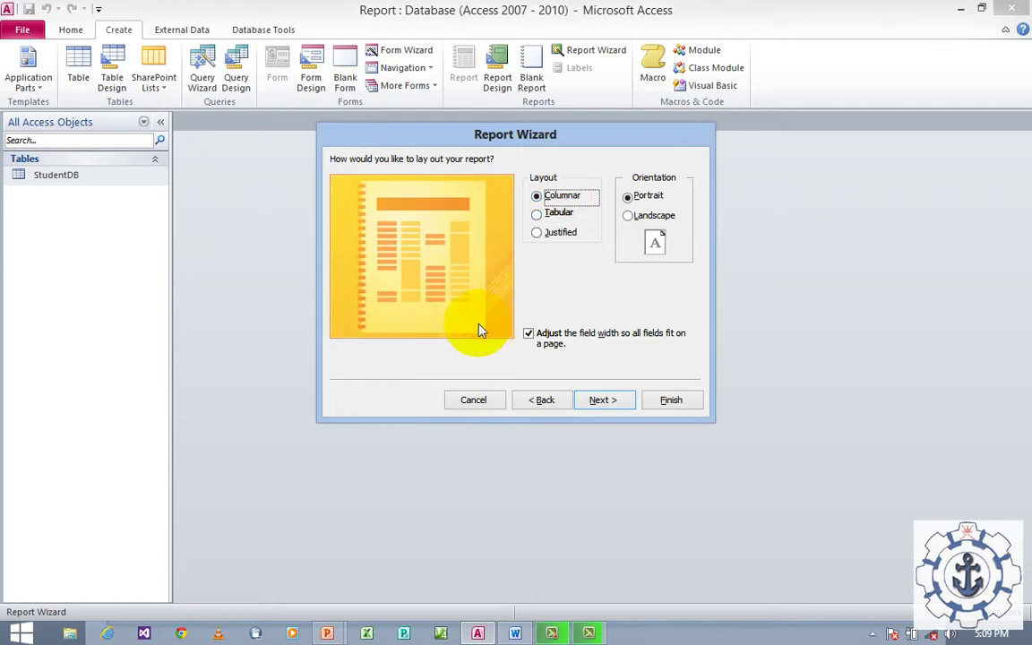
key(Down)
key(Down)
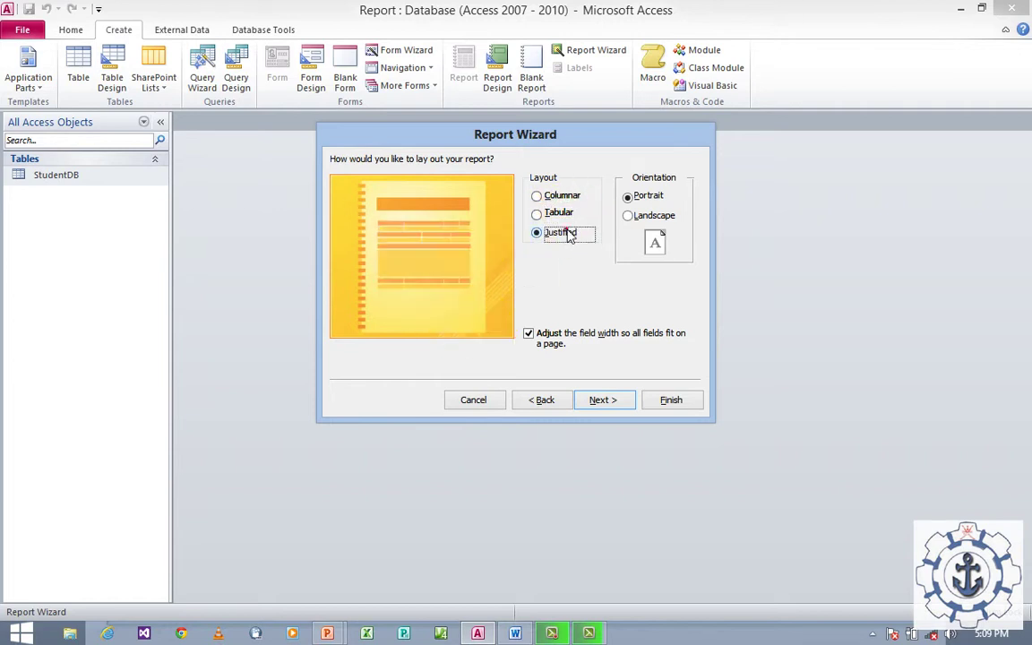
click(567, 215)
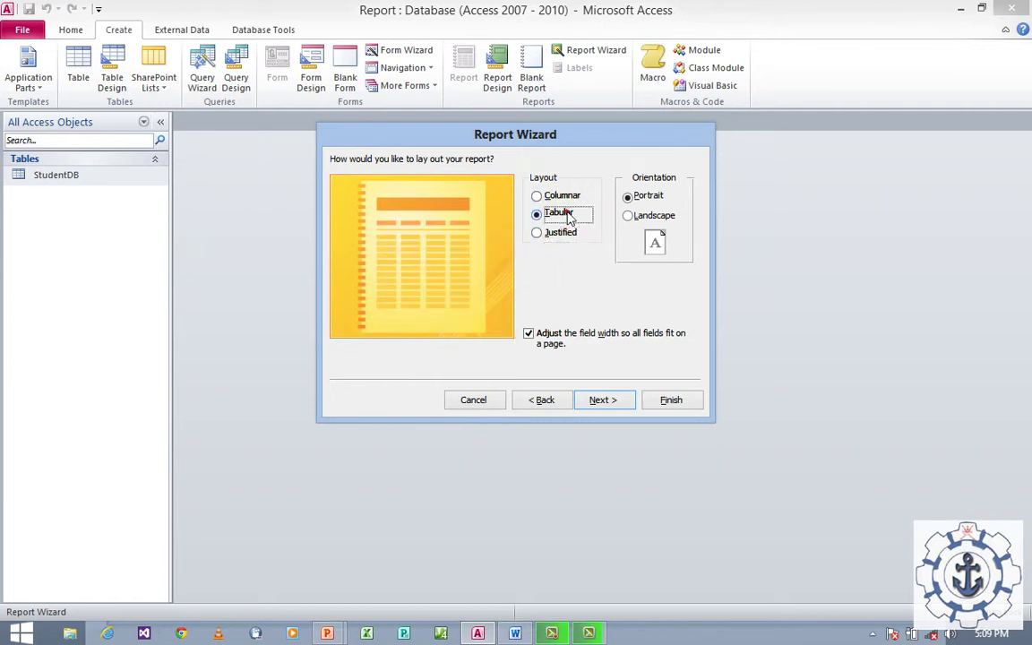
click(550, 198)
click(556, 212)
click(614, 403)
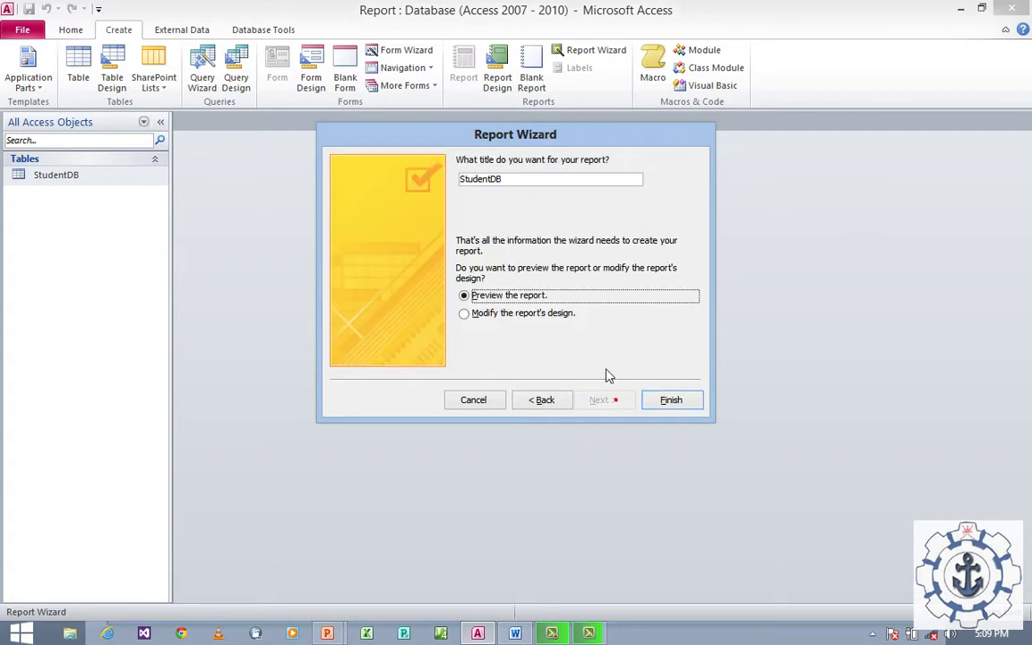
Finish the wizard with the report titled Report 1 and close its print preview.
drag(518, 180, 453, 180)
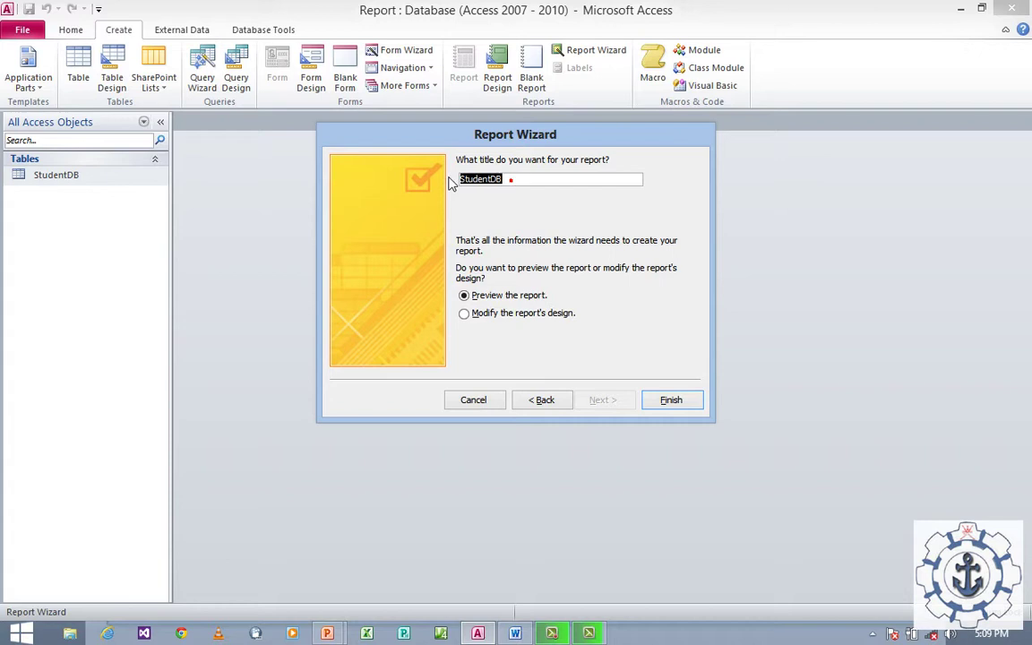
text(re)
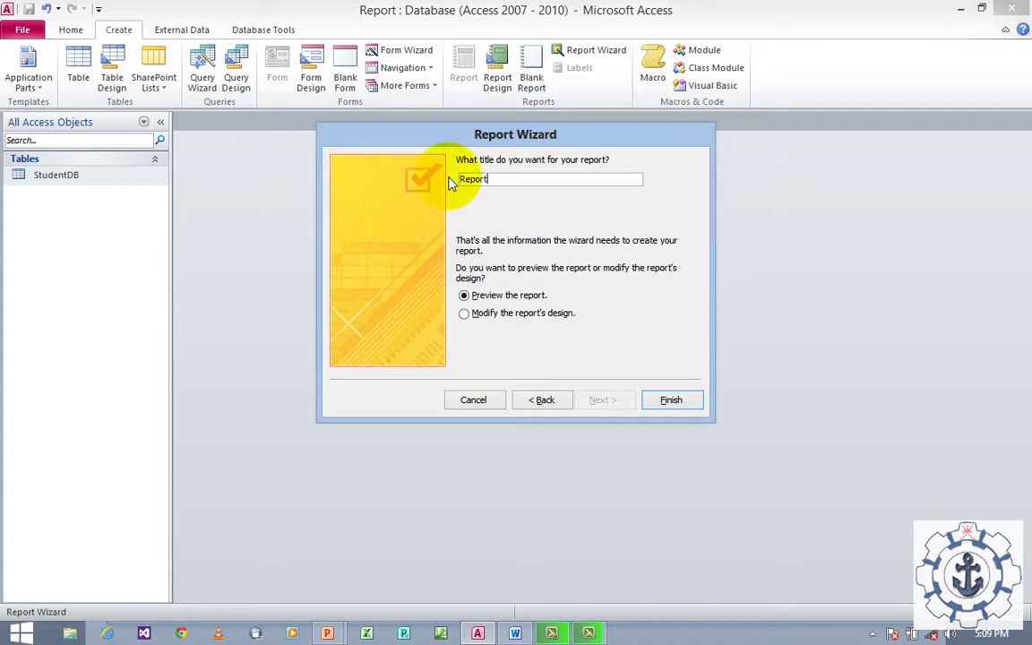
text(port 1)
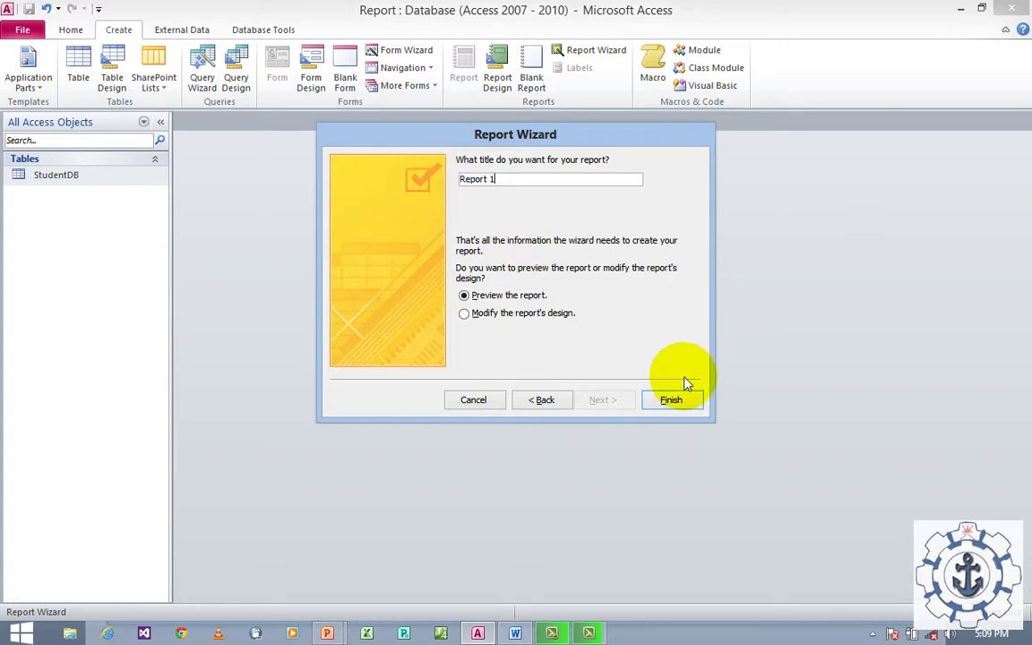
click(671, 400)
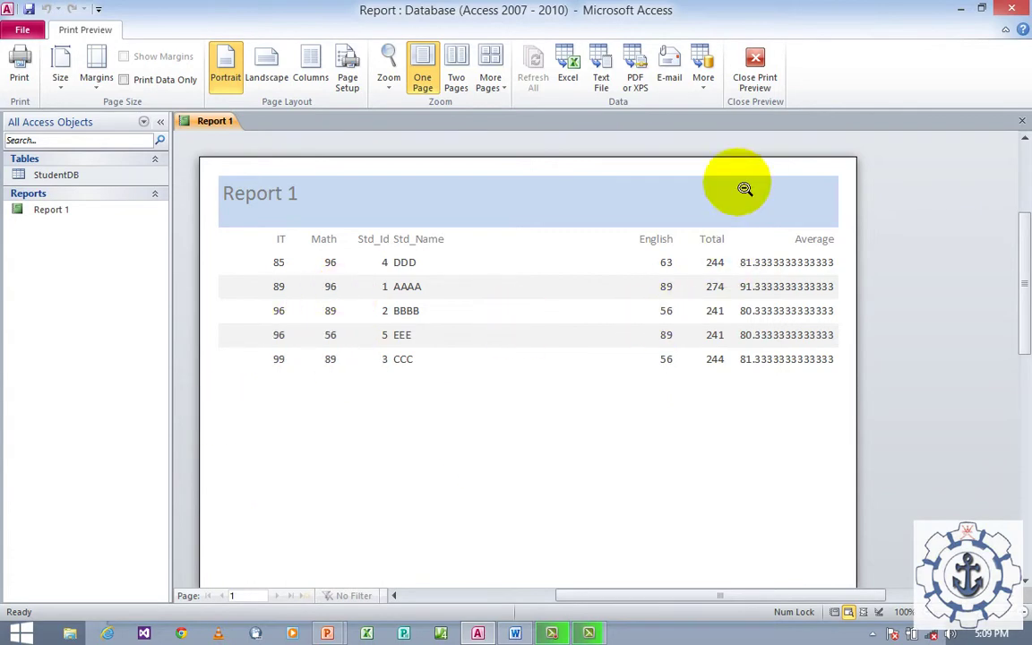
click(753, 90)
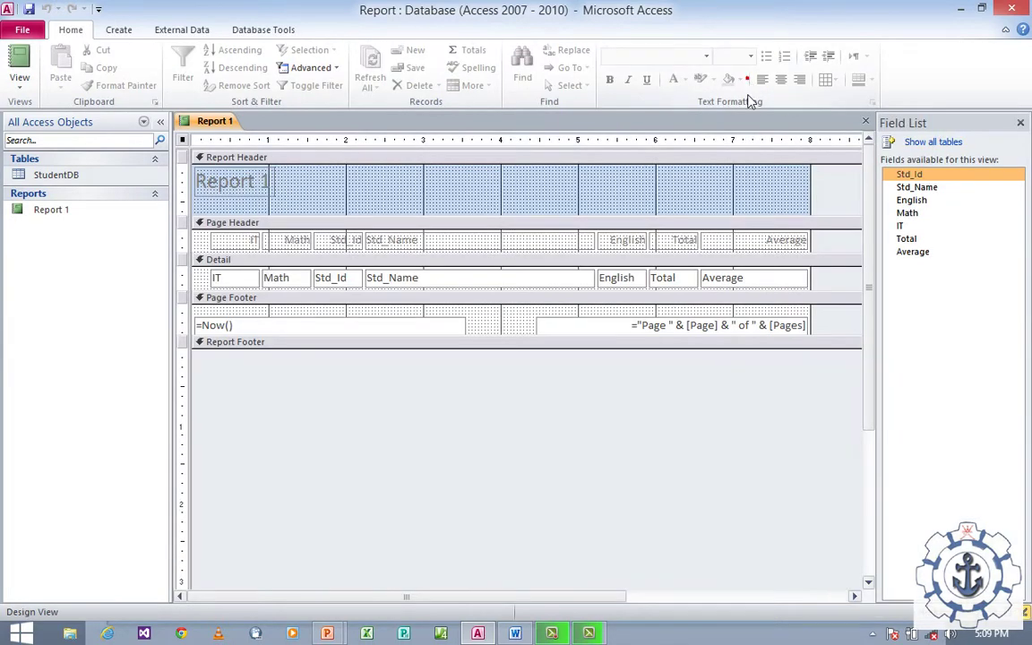
Narrow the Std_Name label in the Page Header and the Std_Name text box in the Detail section to about 2 inches wide.
click(352, 322)
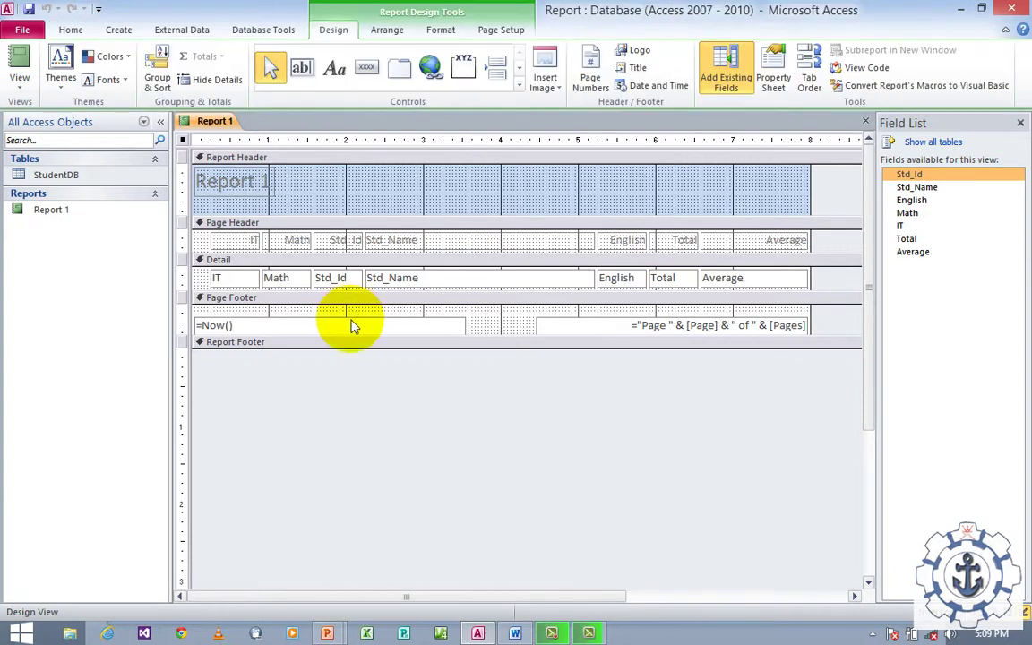
click(244, 239)
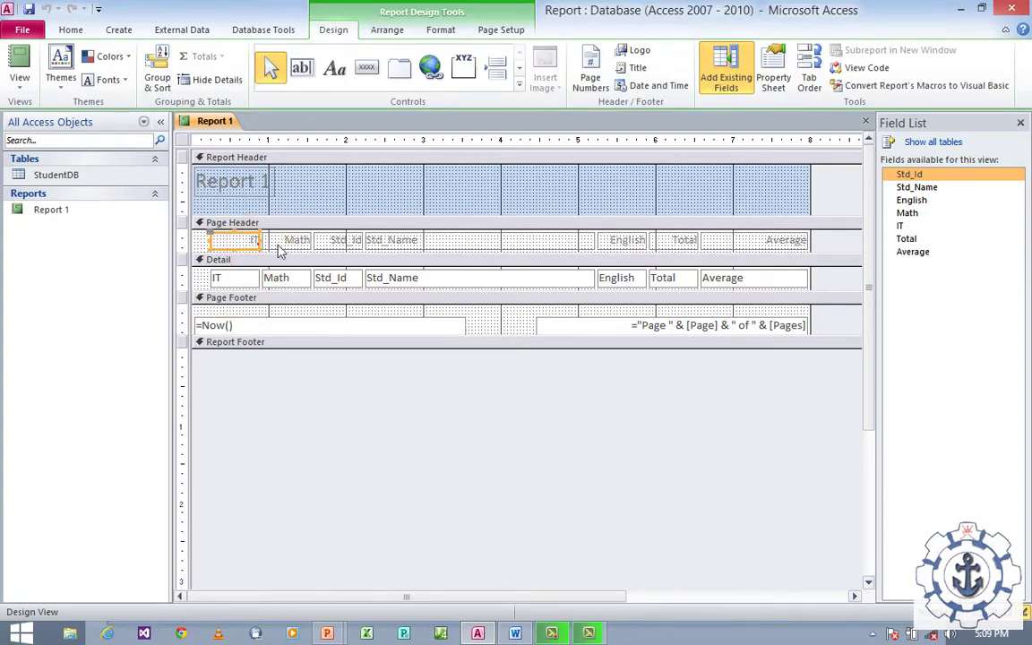
shift+click(298, 244)
shift+click(348, 244)
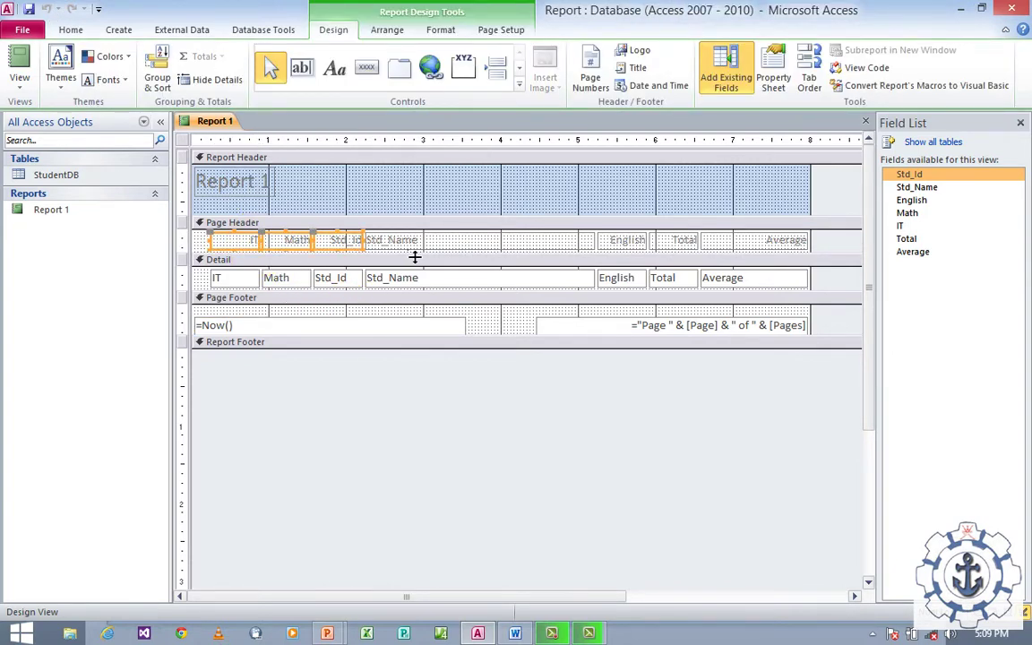
click(540, 249)
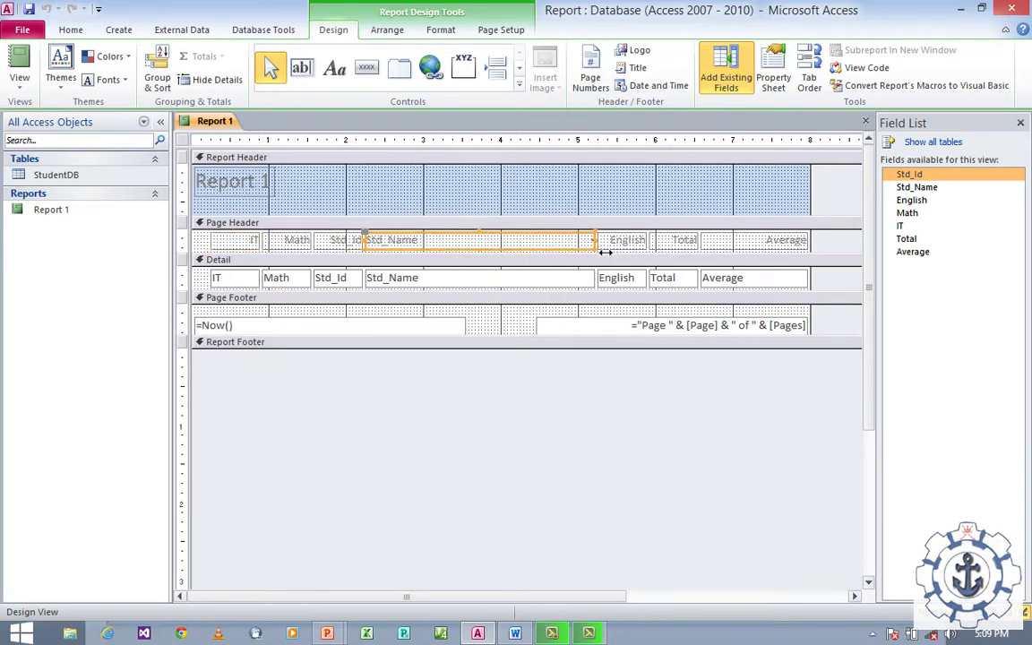
drag(594, 255, 521, 252)
click(571, 273)
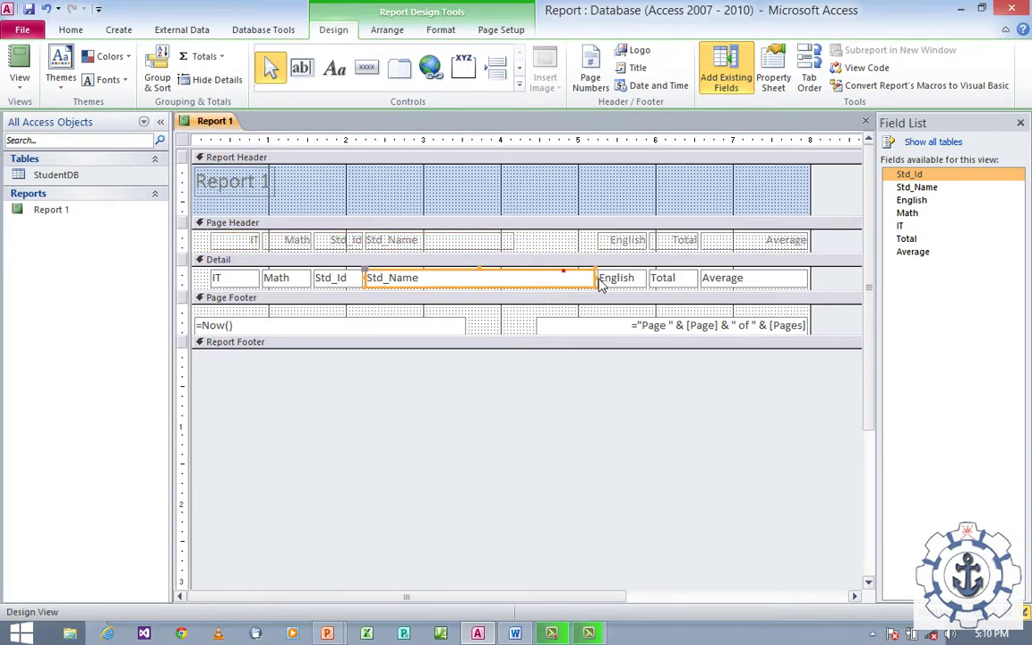
drag(584, 287, 530, 281)
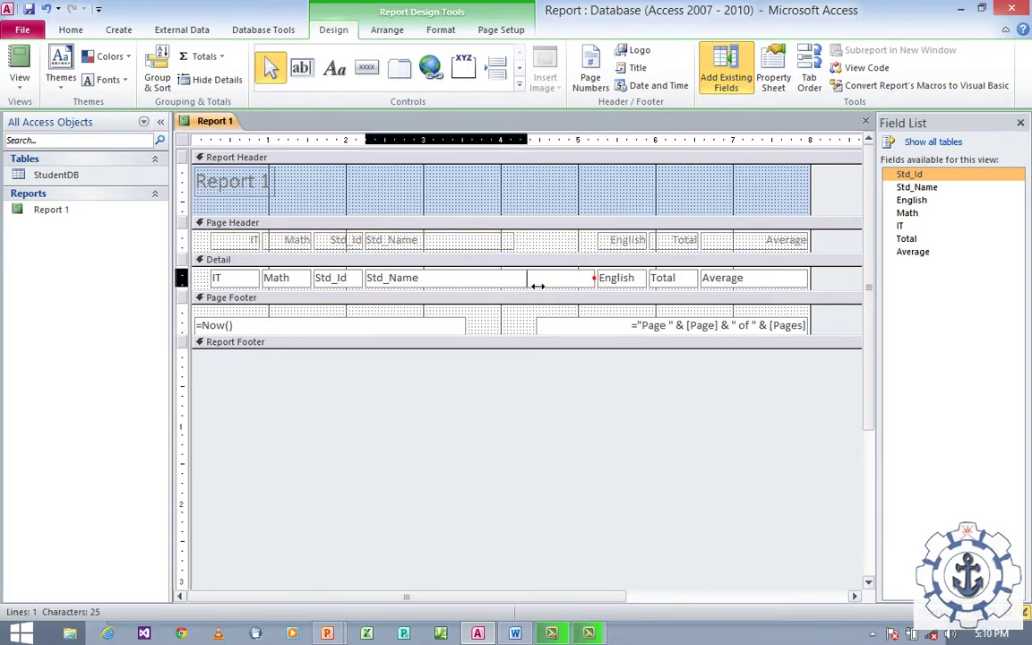
Move the English, Total and Average labels in the Page Header about 1 inch left, next to the Std_Name label.
click(636, 243)
shift+click(688, 240)
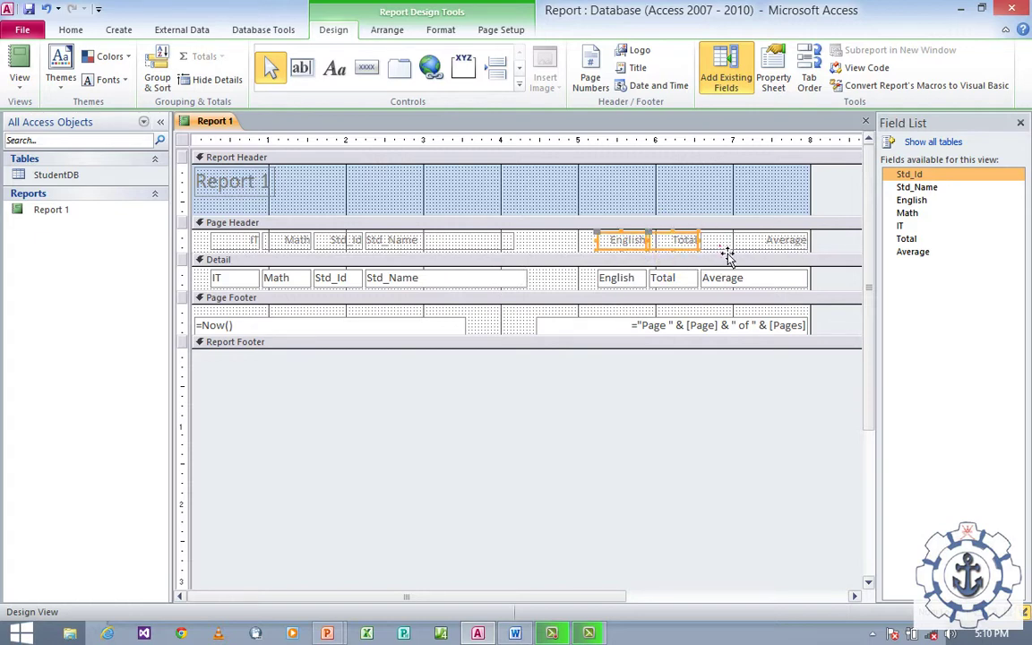
shift+click(719, 244)
drag(727, 250, 649, 251)
Move the English, Total and Average text boxes in the Detail section about 0.8 inch left, next to the Std_Name text box.
click(636, 283)
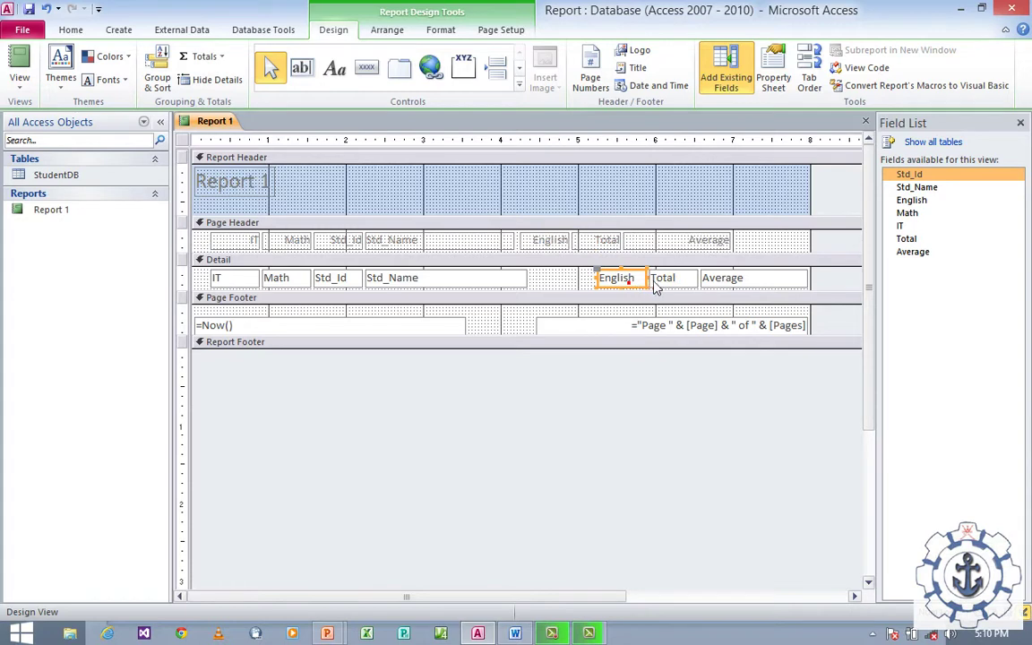
shift+click(672, 285)
shift+click(712, 287)
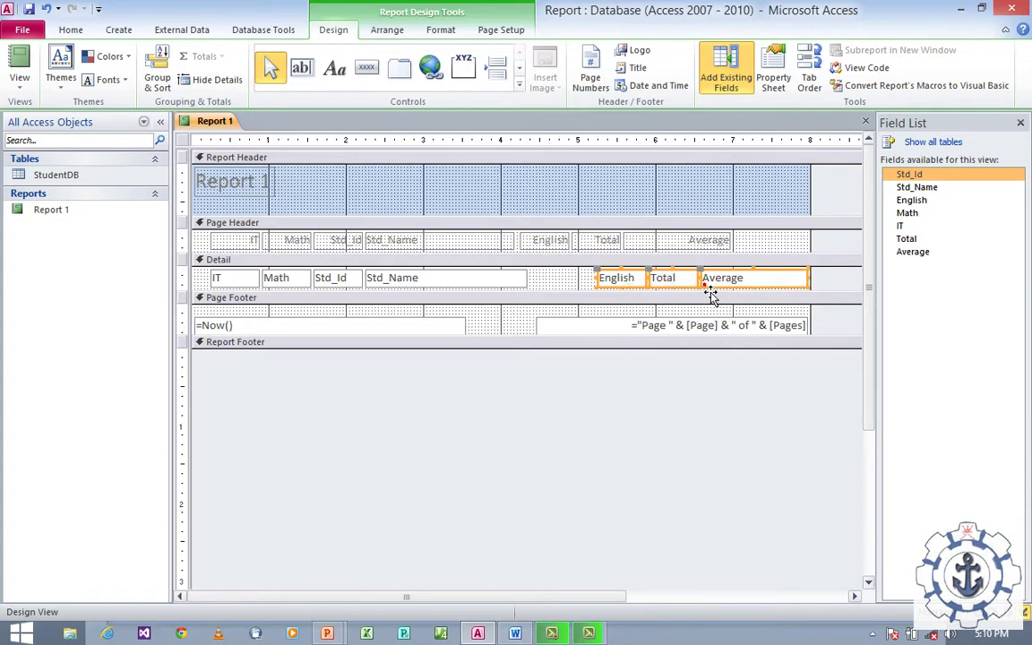
key(Left)
key(Left)
key(Left)
key(Left)
key(Left)
key(Left)
key(Left)
key(Left)
key(Left)
key(Left)
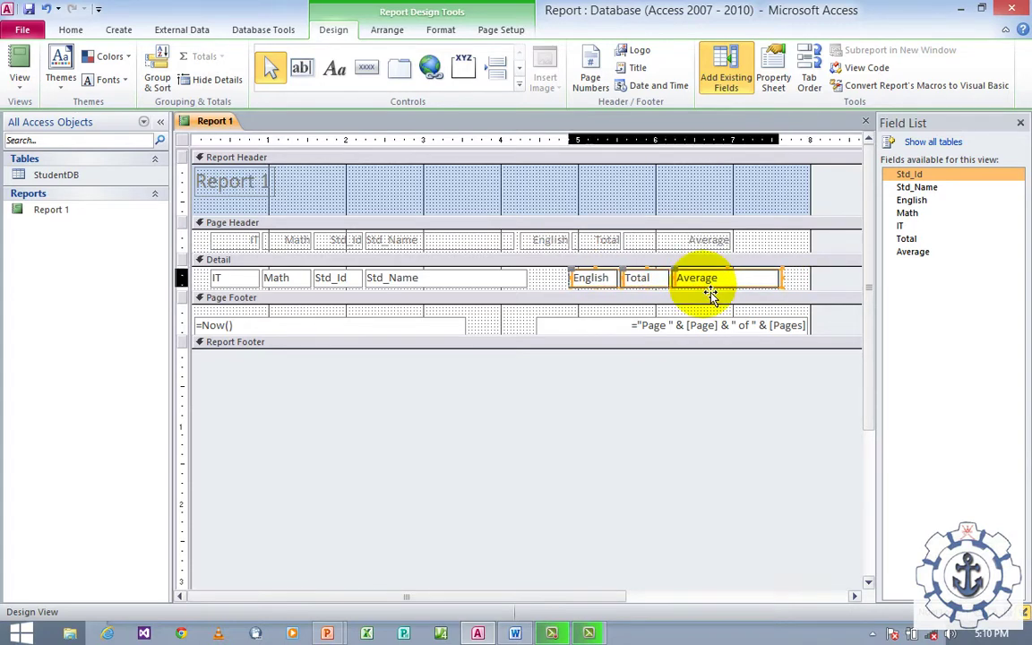
key(Left)
key(Left)
key(Left)
key(Left)
key(Left)
key(Left)
key(Left)
key(Left)
key(Left)
key(Left)
key(Left)
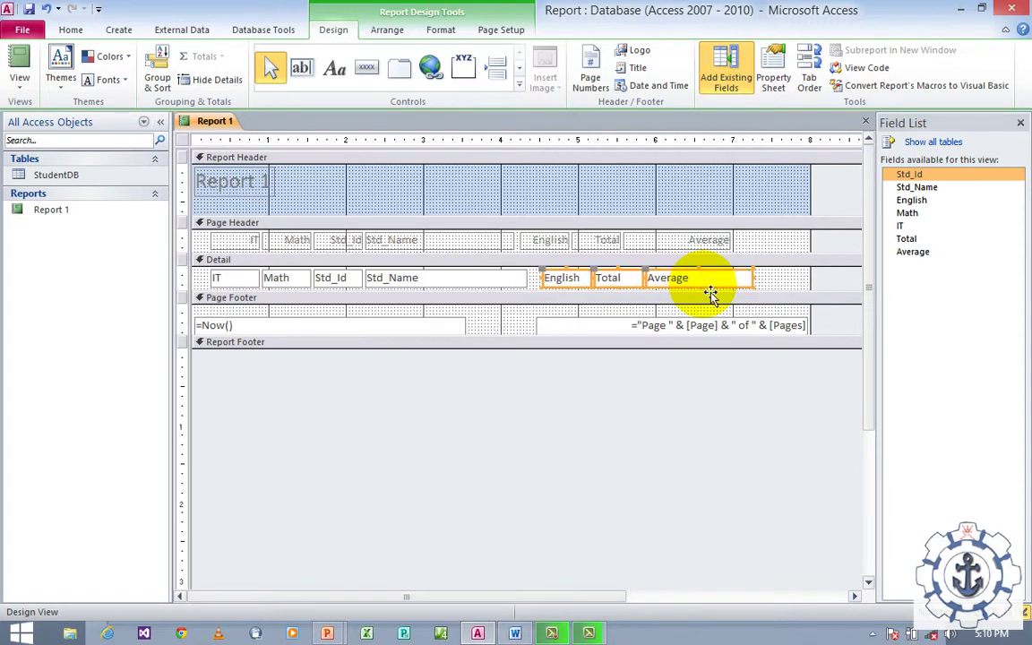
key(Left)
key(Left)
key(Left)
key(Left)
Narrow the Detail section's Std_Name text box to match its label and shift the English, Total and Average text boxes slightly further left.
click(523, 281)
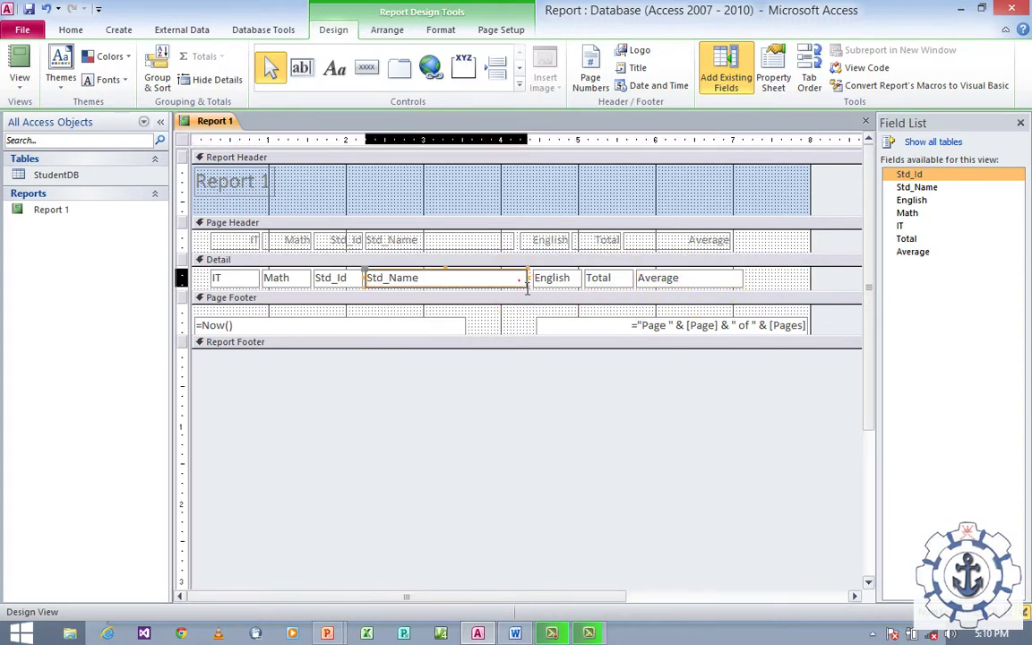
drag(526, 285, 511, 283)
click(565, 281)
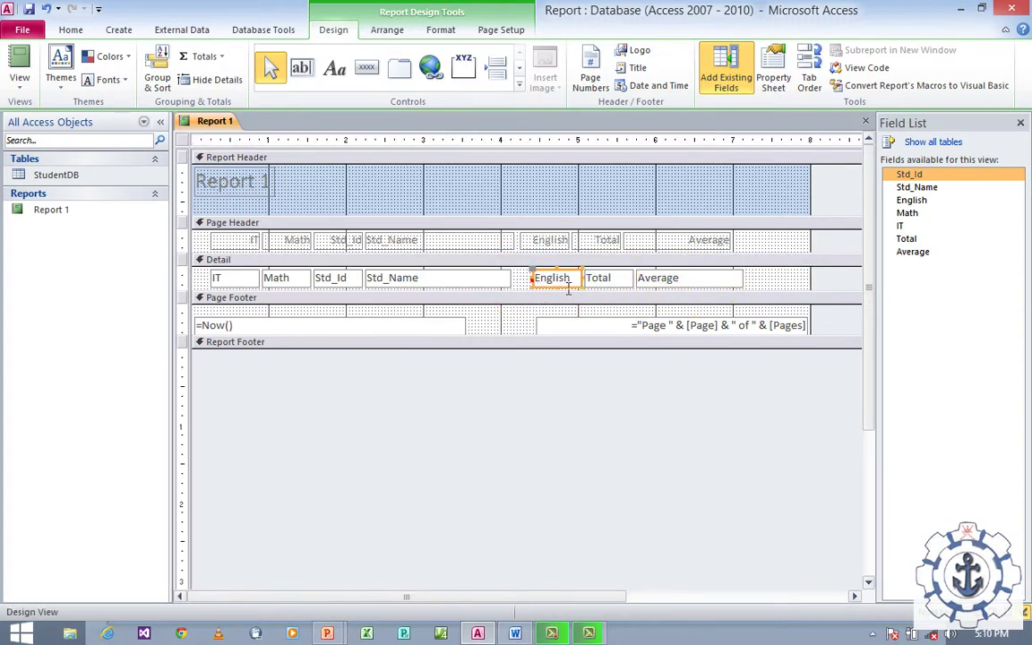
double_click(771, 285)
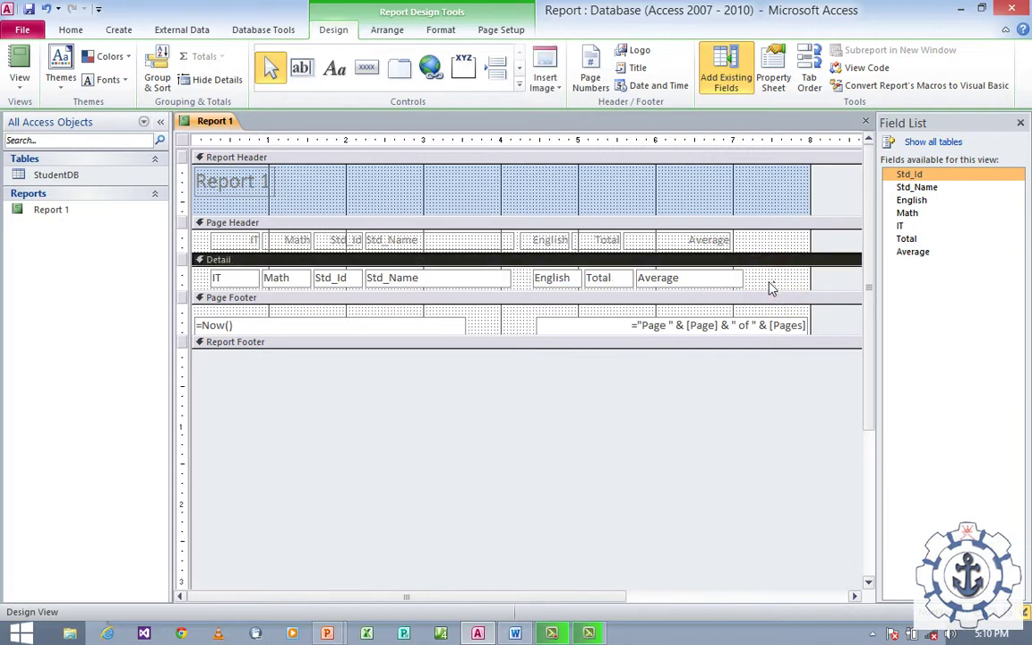
drag(765, 285, 523, 279)
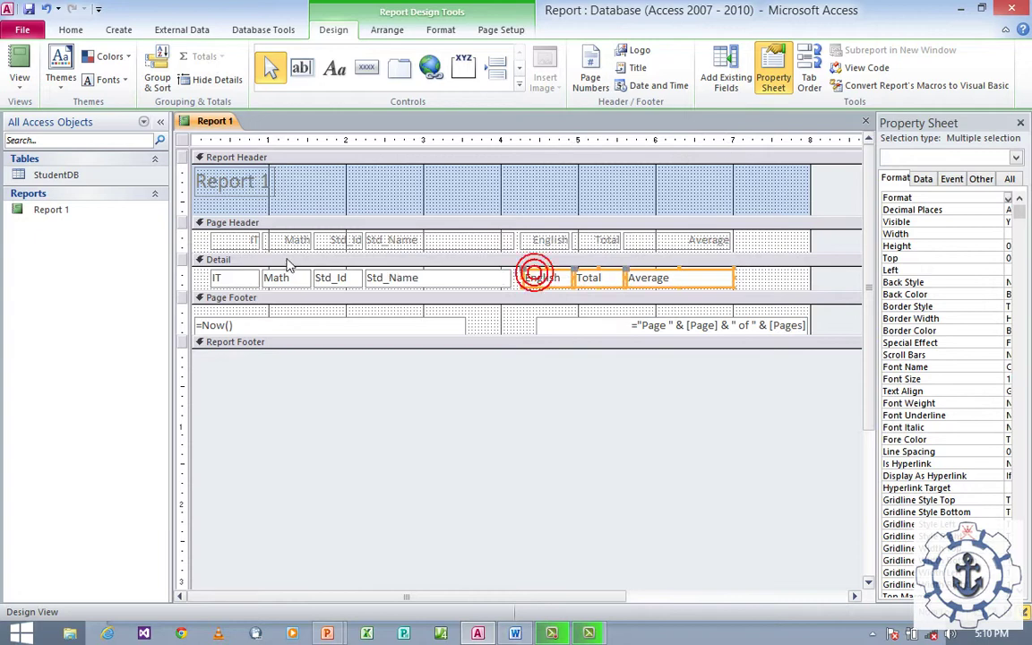
Left-align and bold all the labels in the Page Header and the text boxes in the Detail section.
click(242, 242)
shift+click(310, 246)
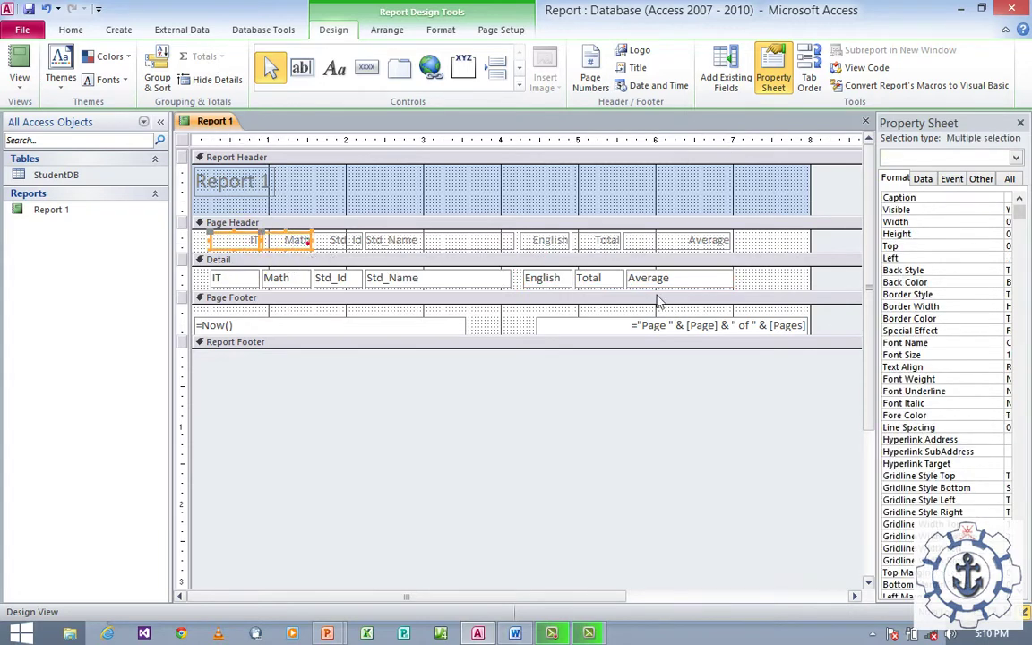
drag(769, 285, 224, 240)
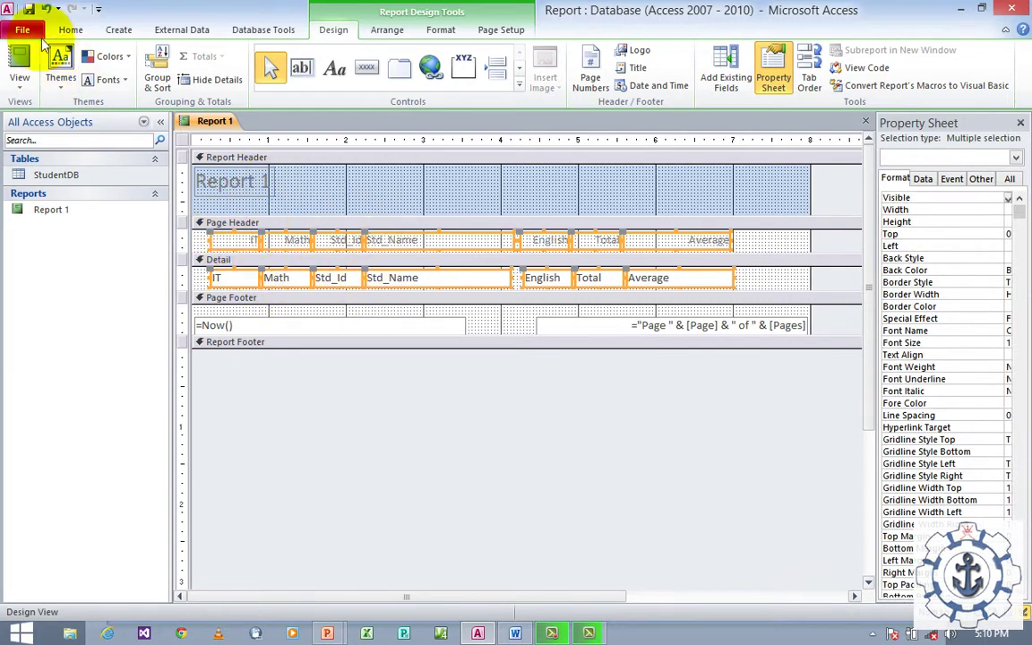
click(69, 31)
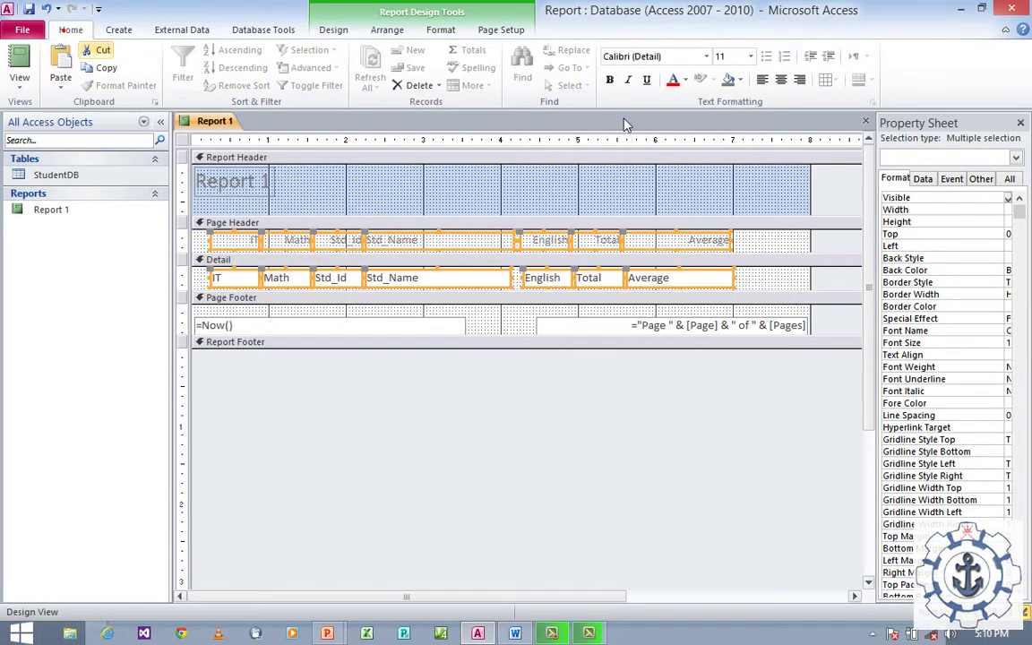
click(762, 81)
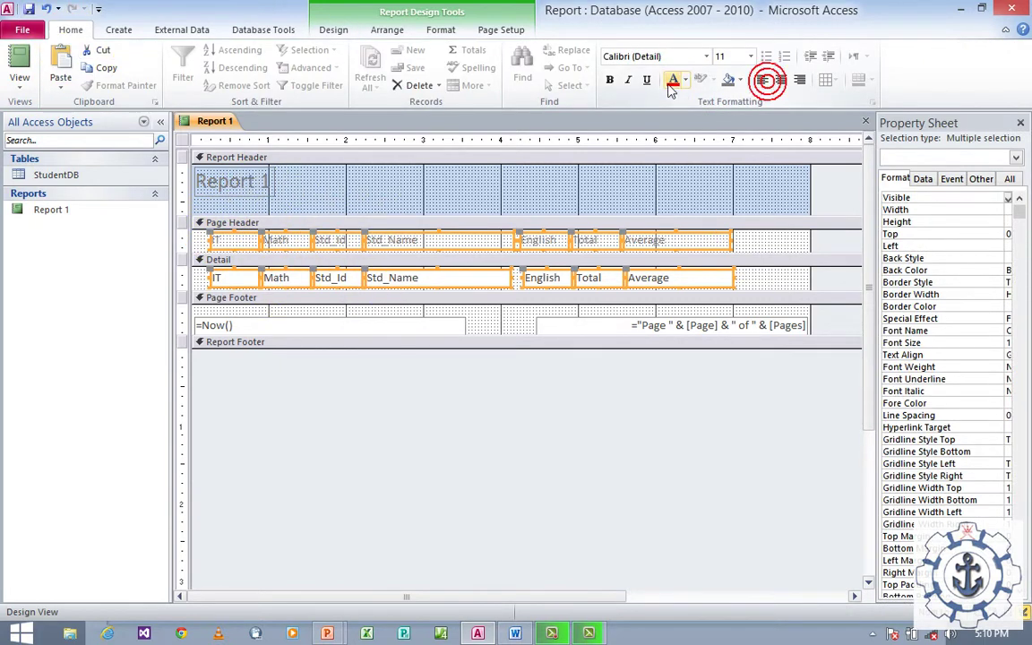
click(609, 81)
Format the selected Page Header labels and Detail text boxes in Book Antiqua, size 12.
click(630, 59)
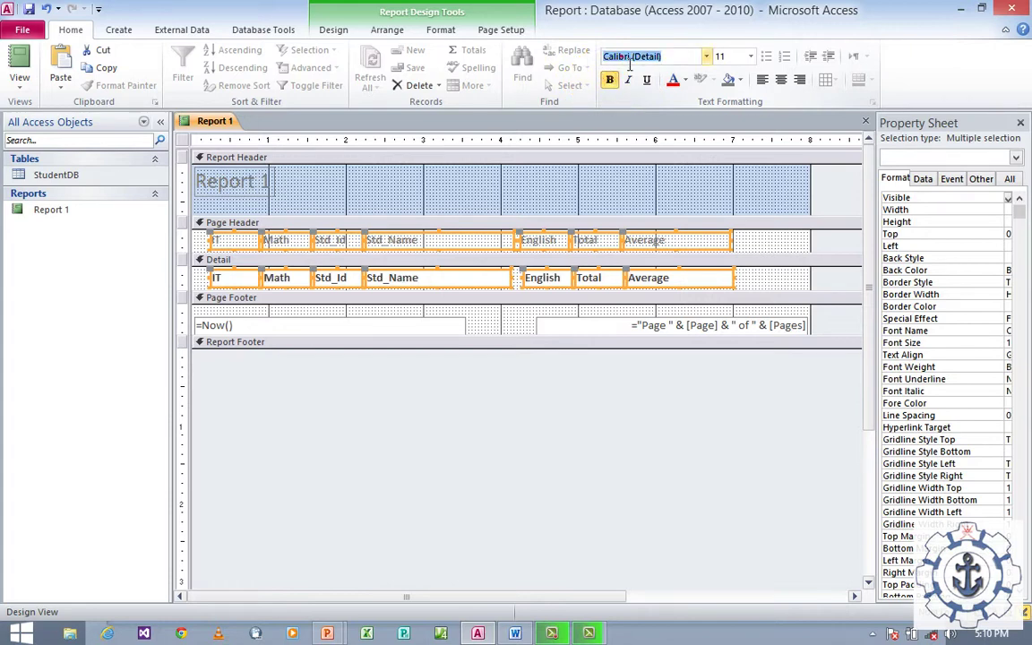
text(Book Antiqua)
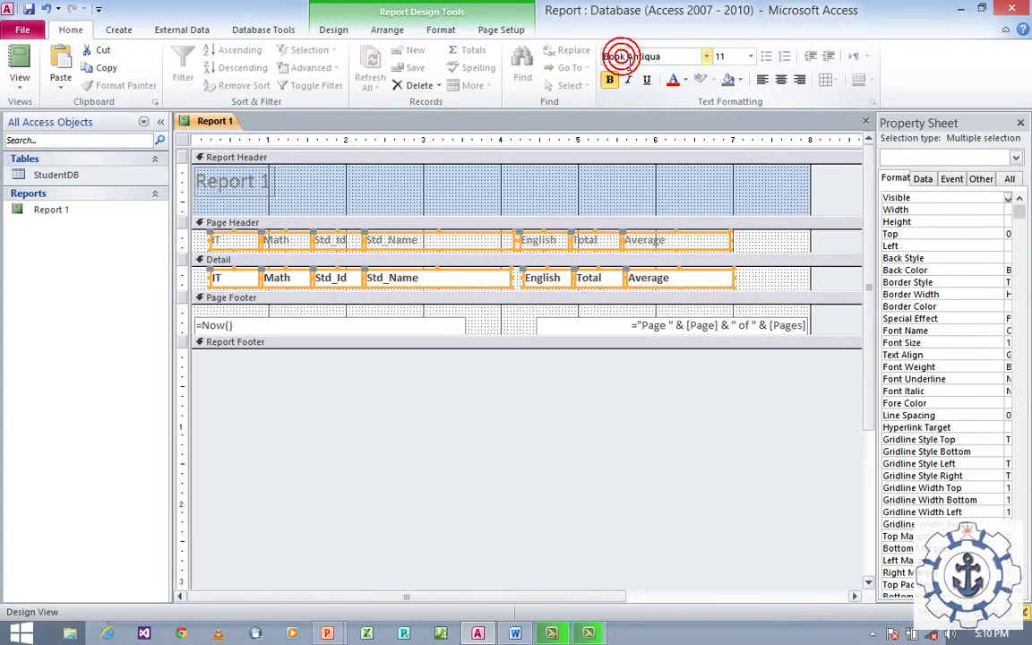
key(Tab)
text(12)
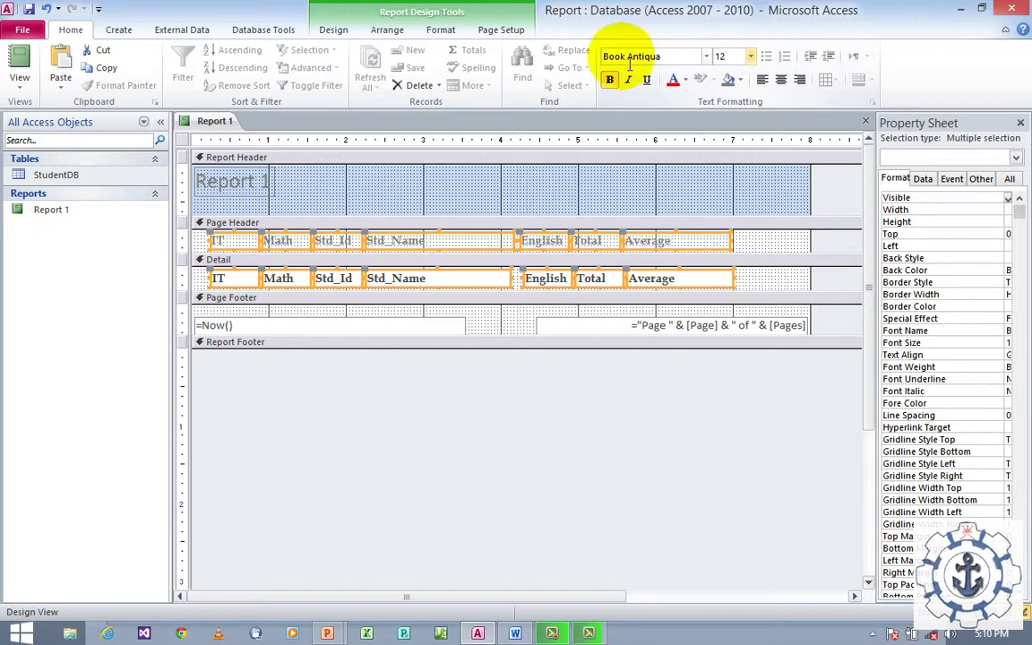
key(Return)
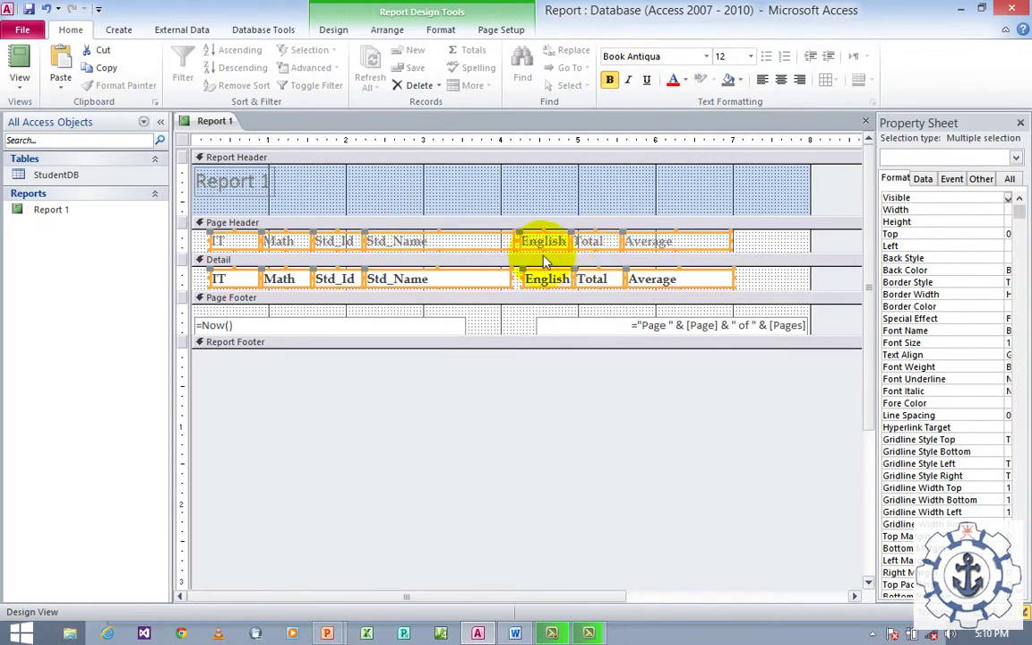
click(774, 280)
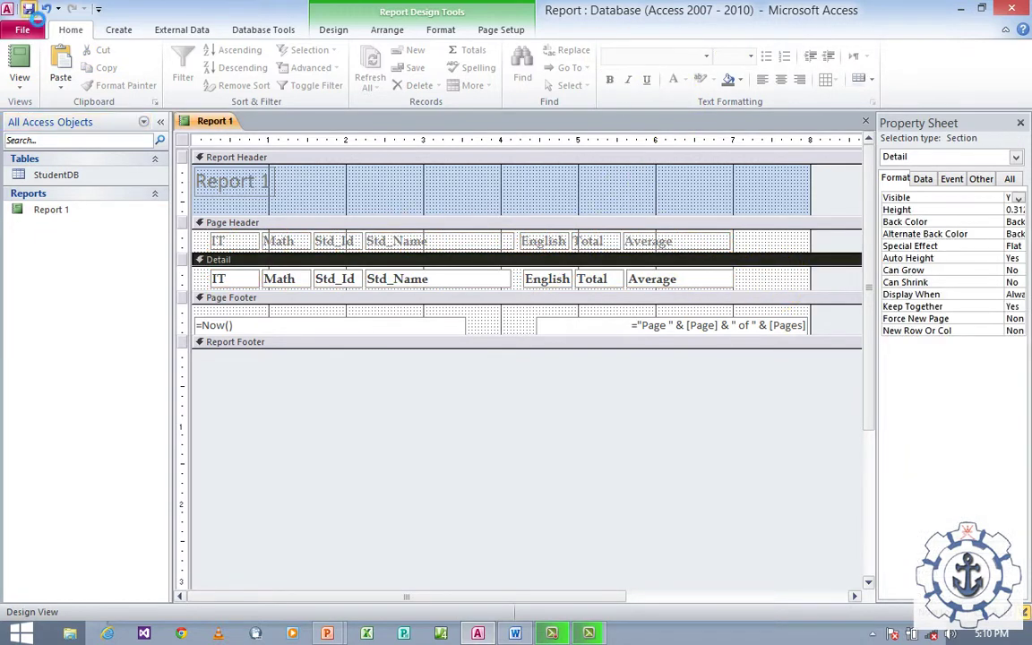
View Report 1 in Report View to check the column layout and fonts, and return it to Design View.
double_click(79, 213)
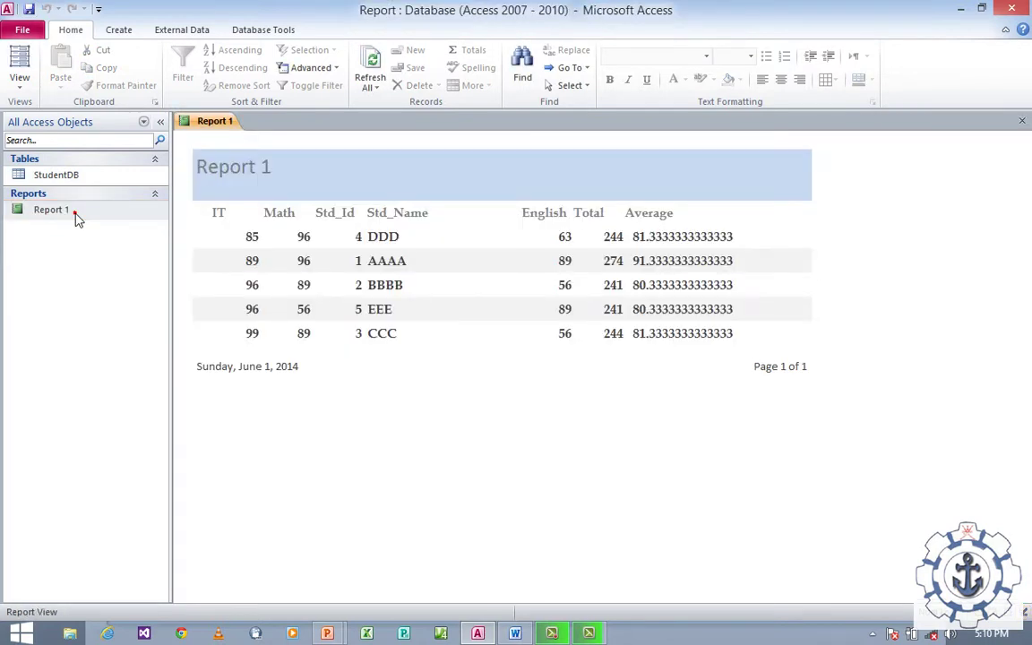
click(481, 350)
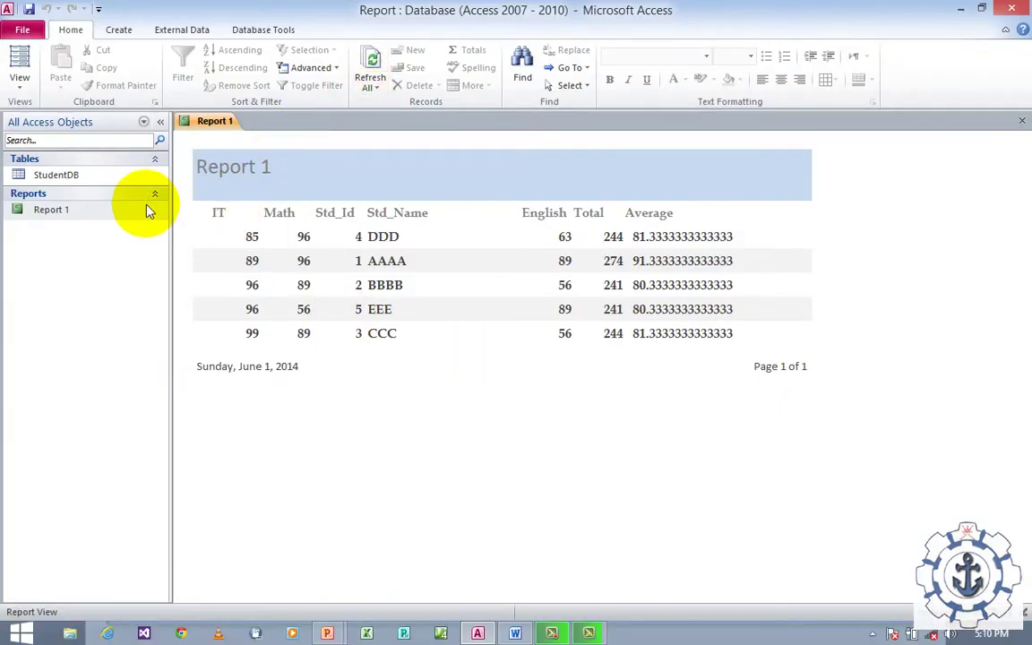
right_click(141, 209)
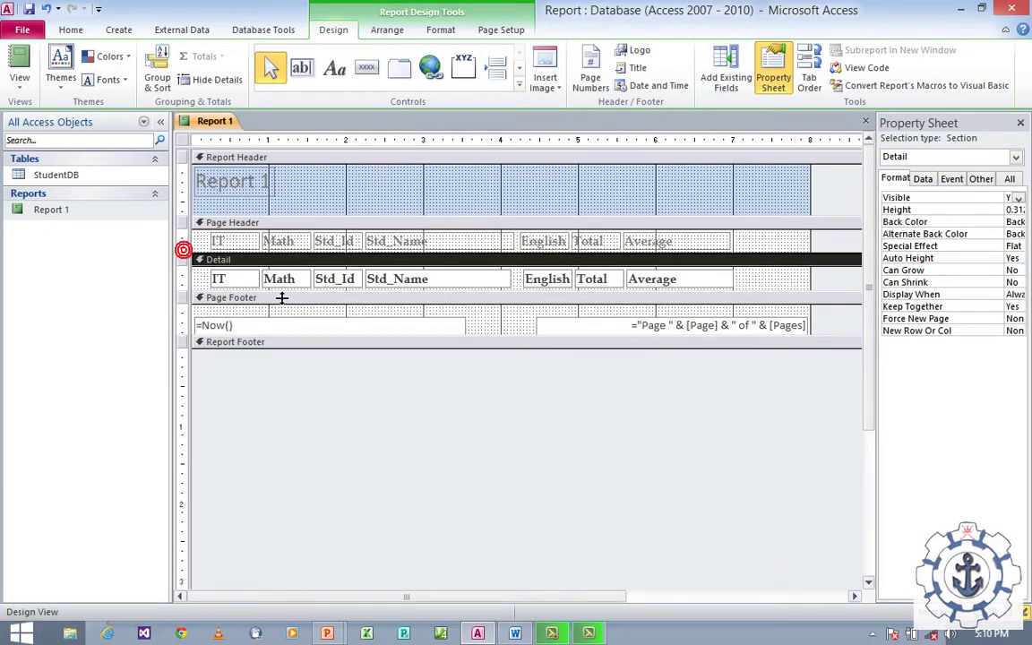
click(456, 298)
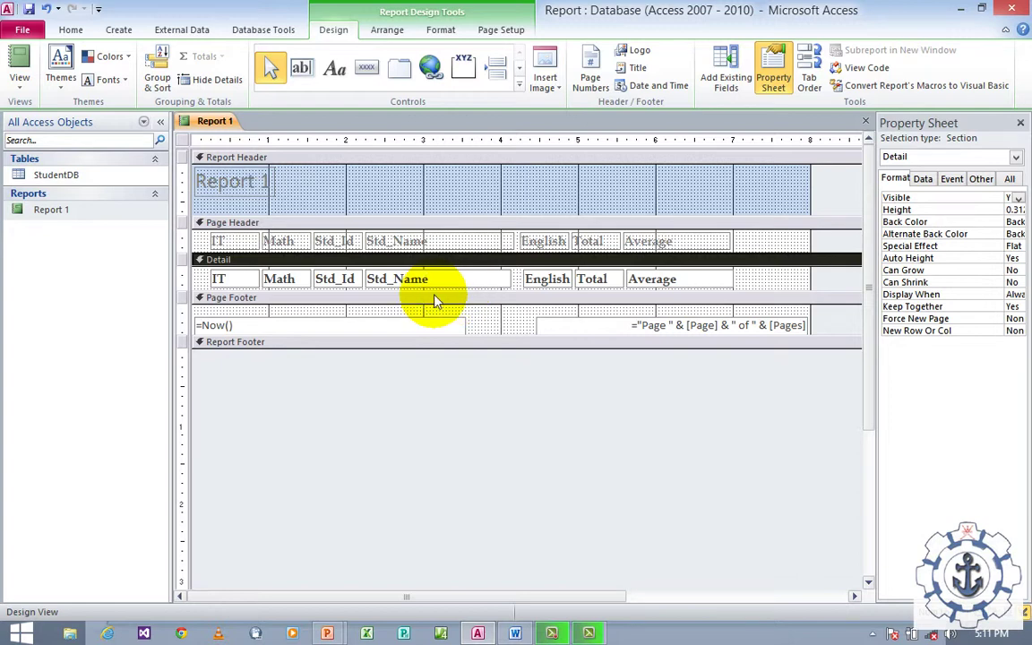
Move the Std_Id label and its Detail text box together to the left edge of the report.
click(341, 283)
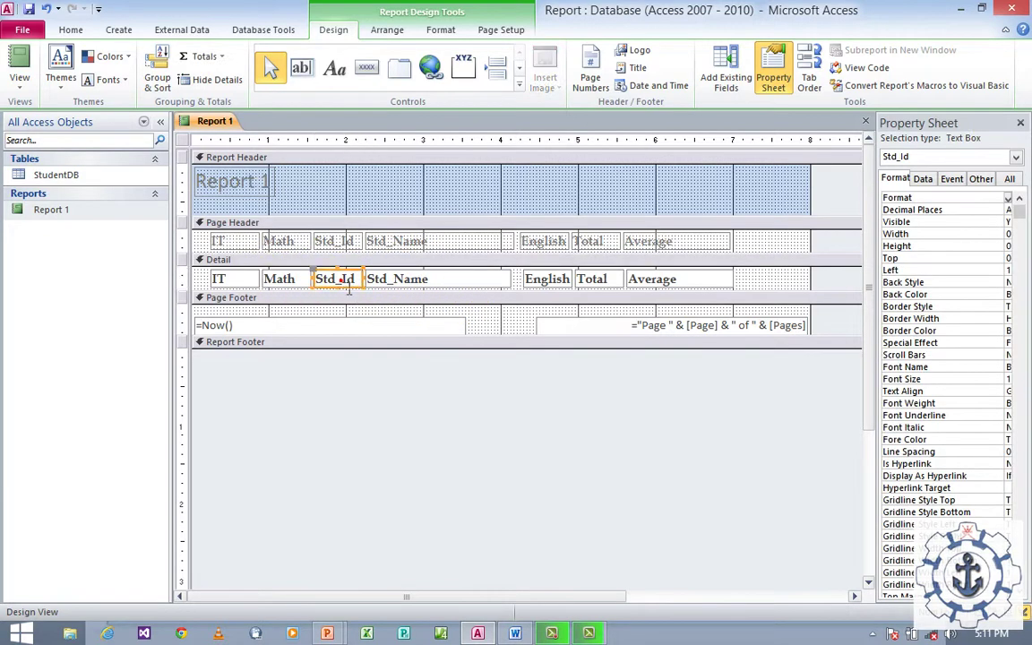
shift+click(353, 246)
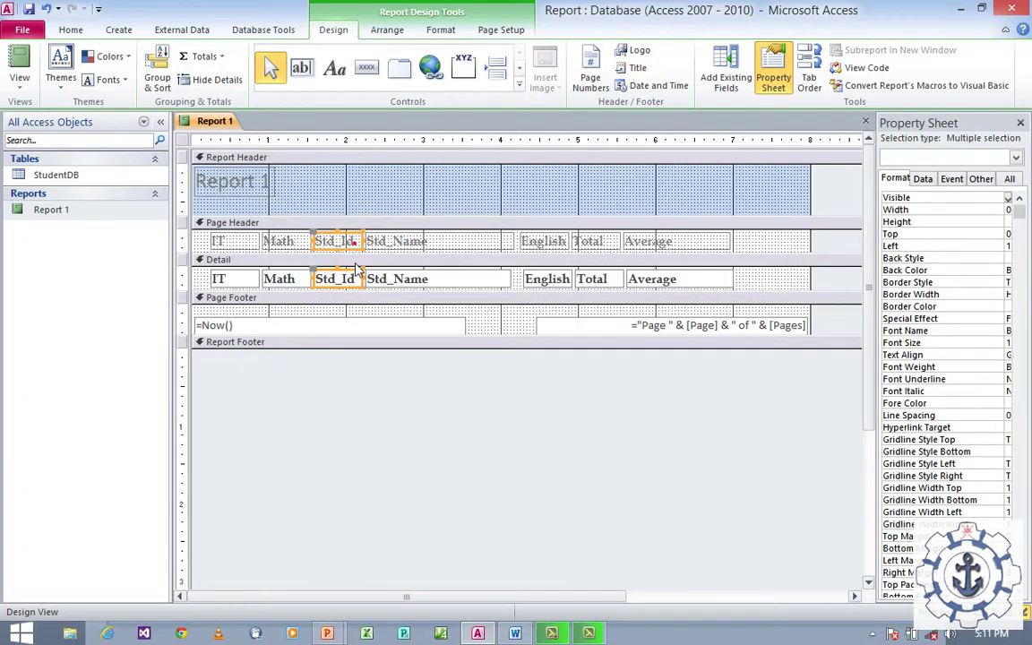
drag(359, 281, 226, 273)
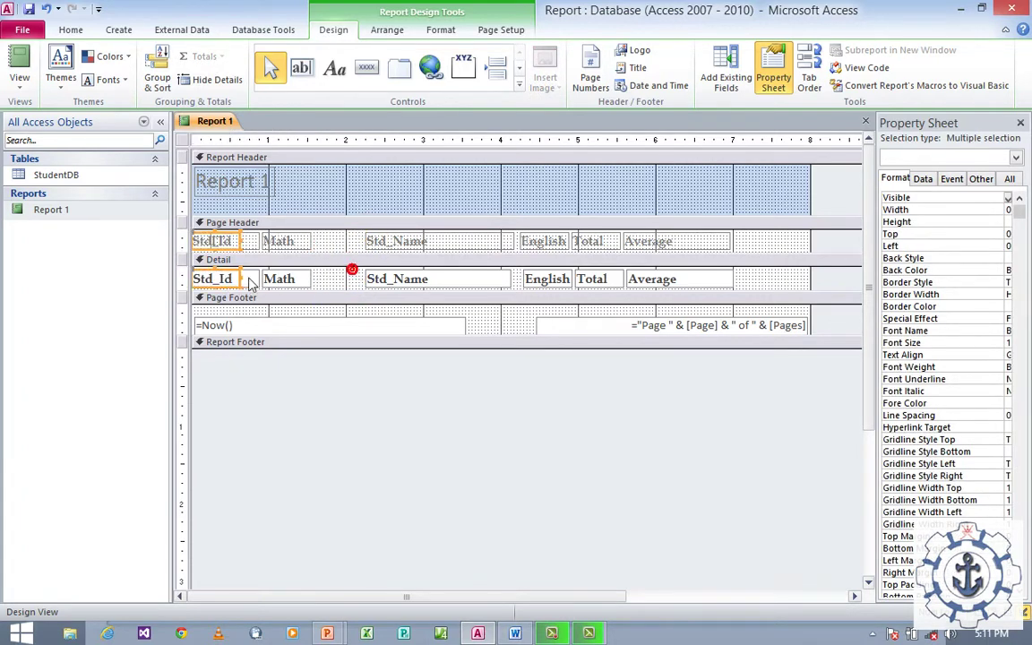
Move the IT and Math labels and text boxes together about 0.8 inch right, clear of the Std_Id column.
click(258, 274)
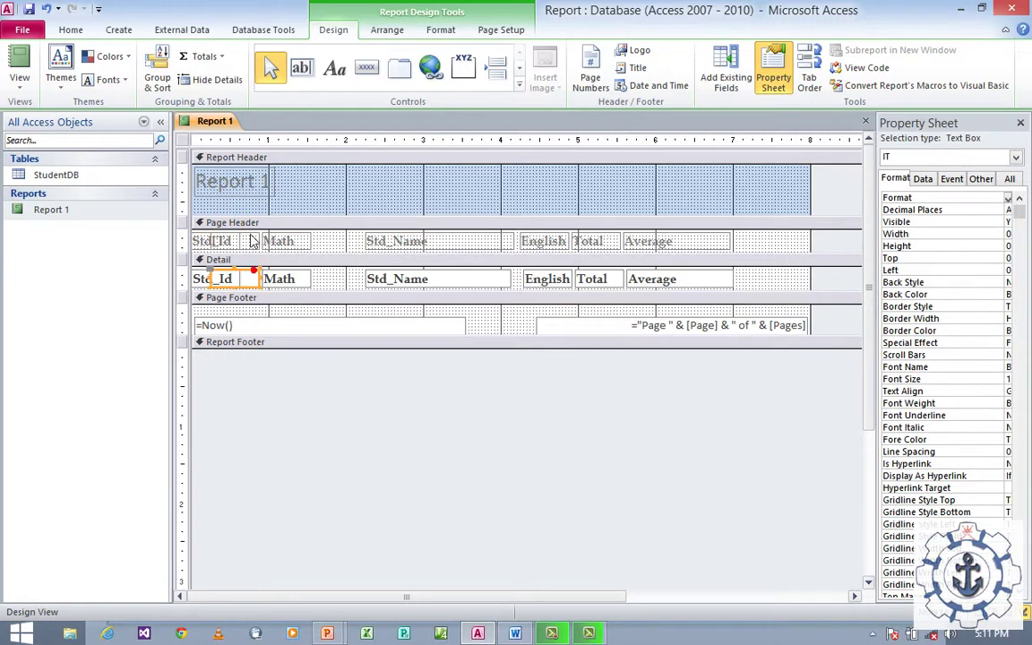
shift+click(254, 241)
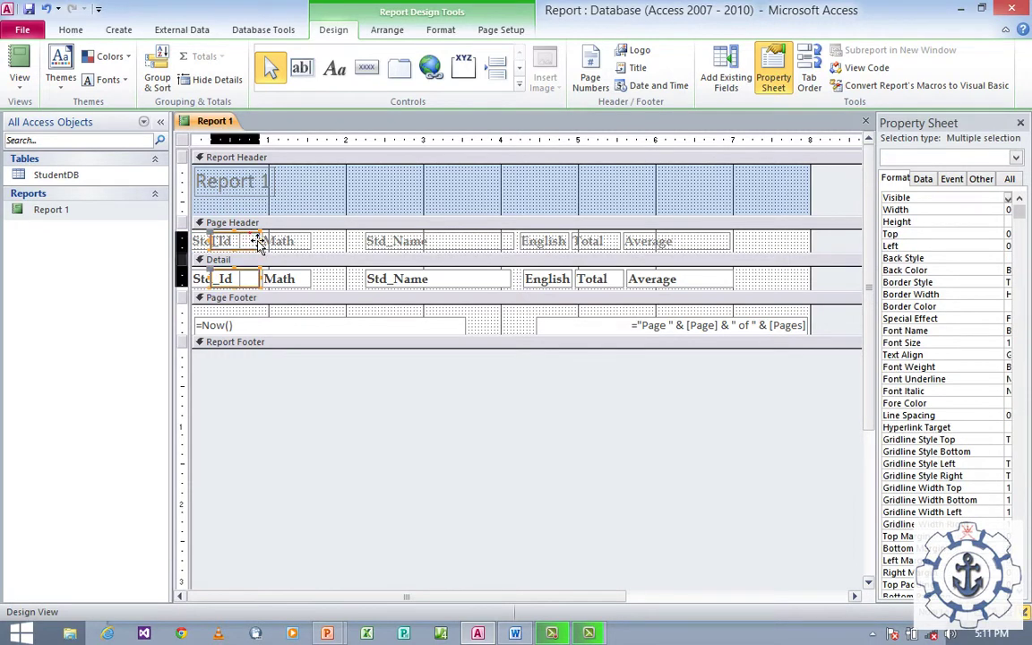
click(299, 280)
shift+click(299, 240)
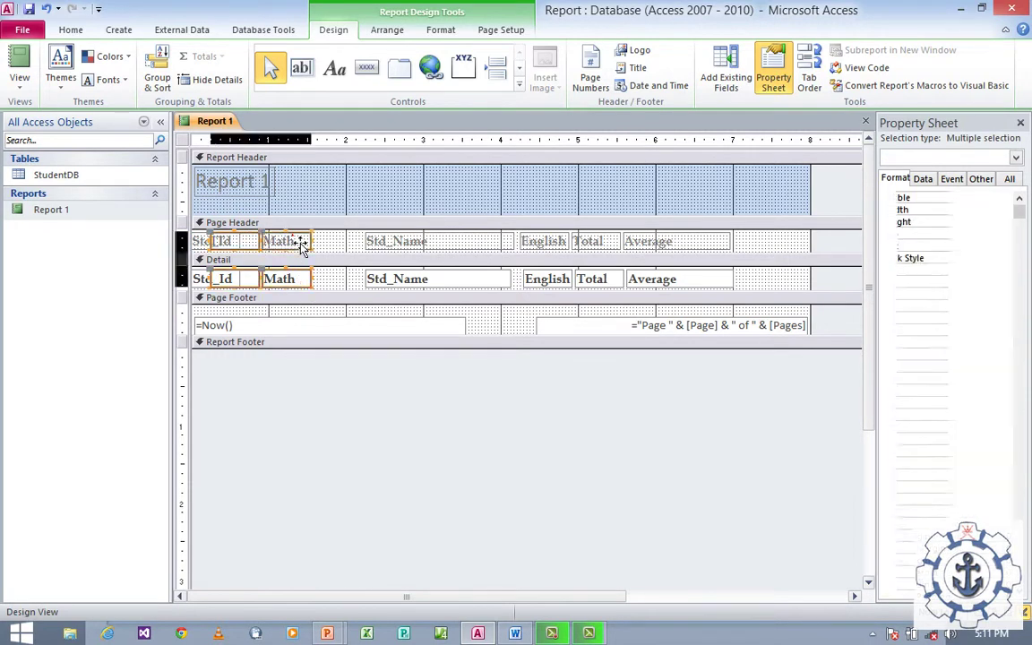
mouse_move(249, 239)
mouse_down()
mouse_move(280, 246)
mouse_move(238, 230)
mouse_up()
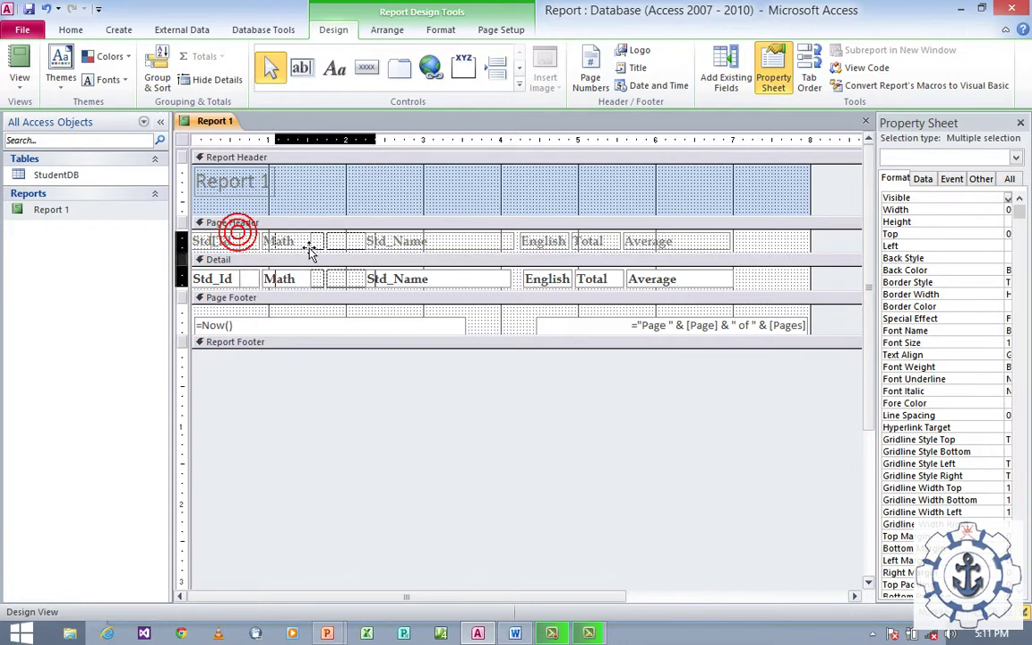
Move the Std_Name label and text box together about 1.6 inches left, directly beside the Std_Id column.
click(450, 281)
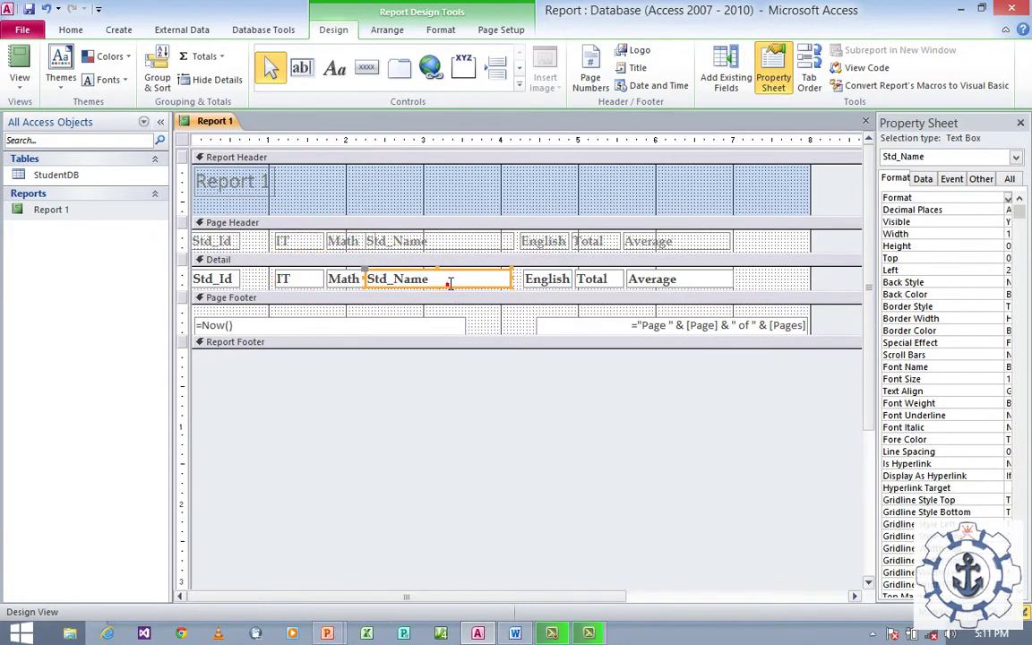
shift+click(439, 244)
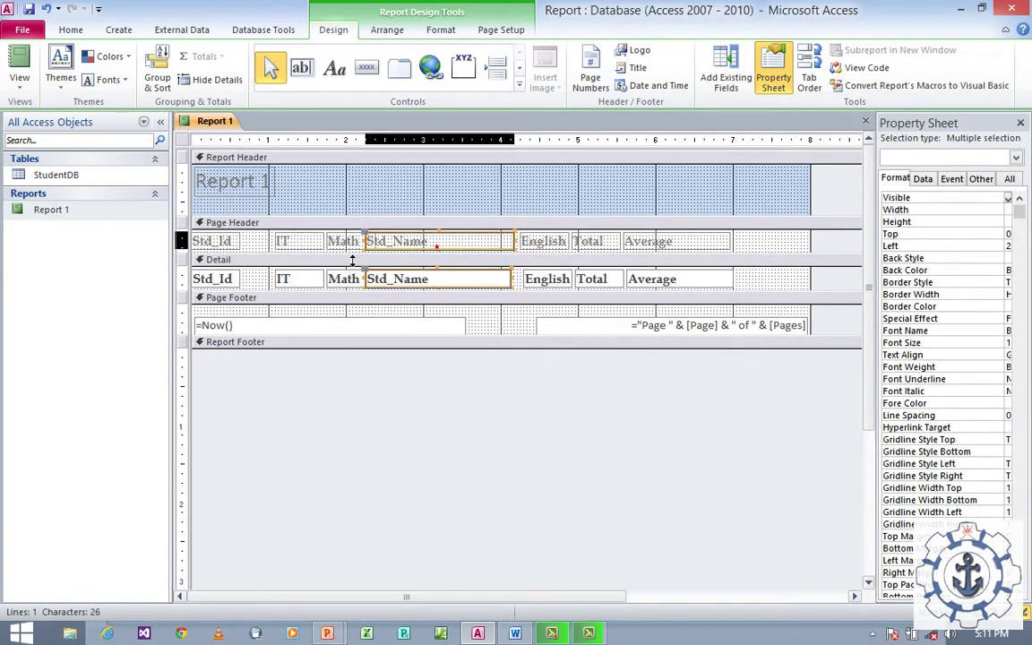
click(403, 242)
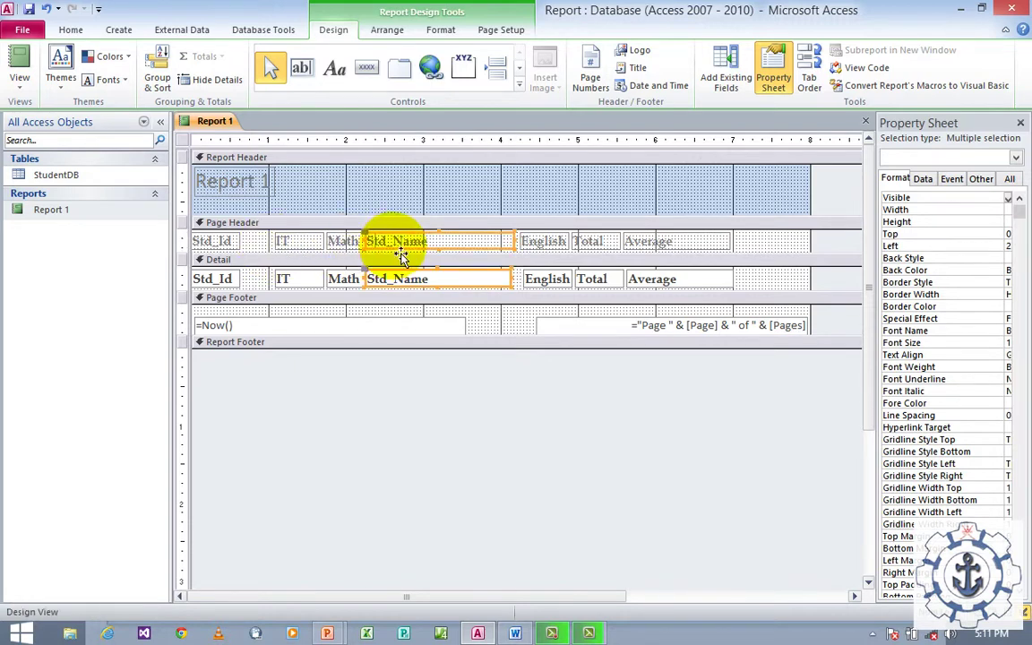
drag(401, 257, 279, 259)
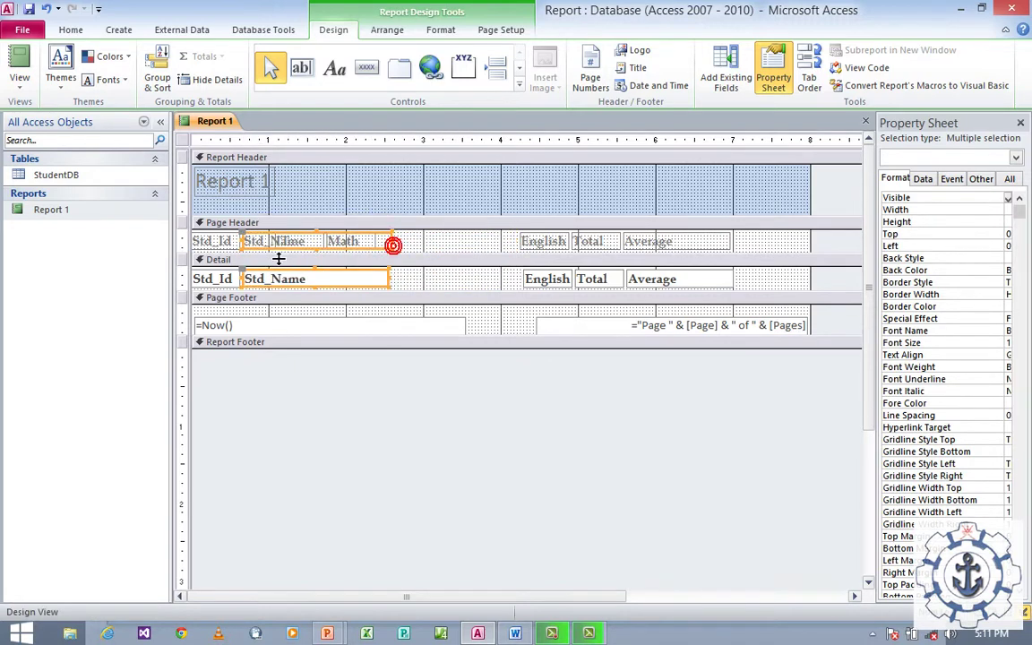
Narrow the Std_Name text box to about 0.8 inch and the Std_Name label to about 1 inch.
click(408, 247)
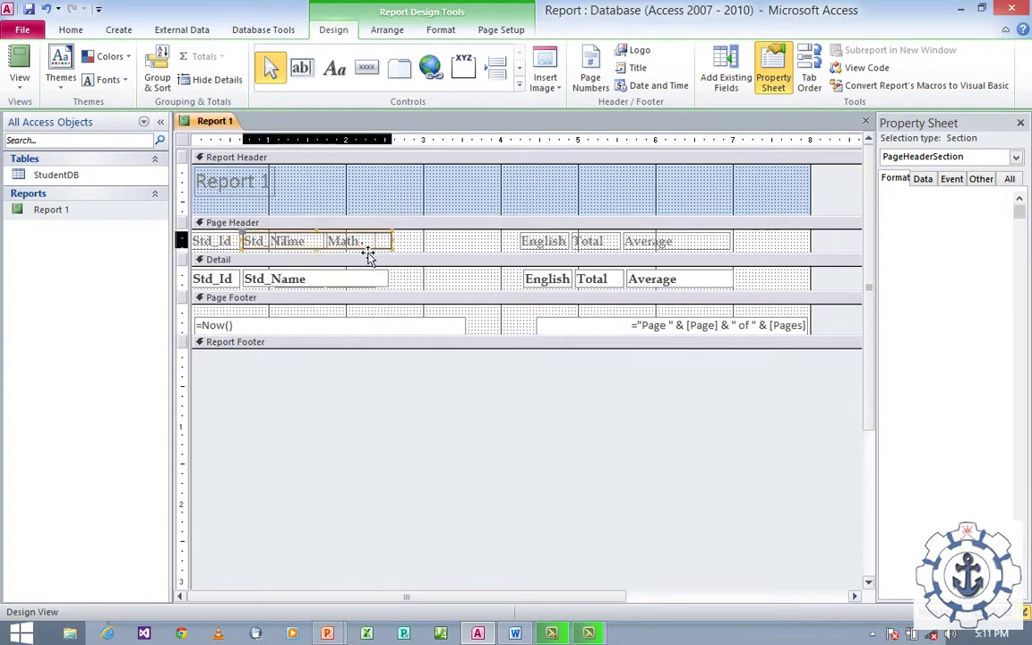
click(328, 252)
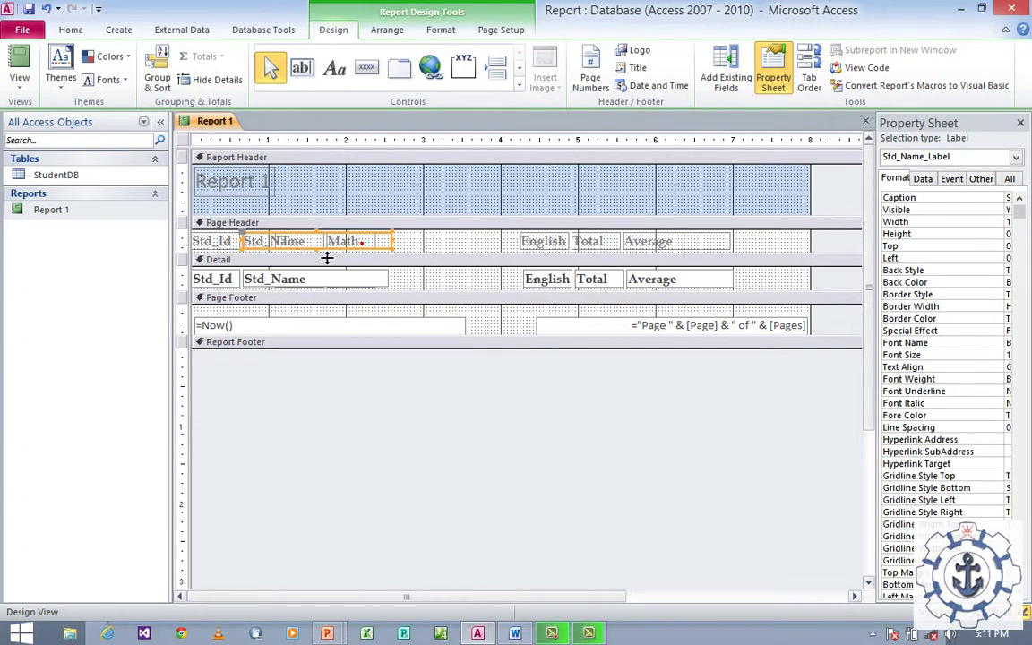
click(381, 283)
drag(389, 284, 303, 280)
click(382, 244)
drag(404, 253, 310, 251)
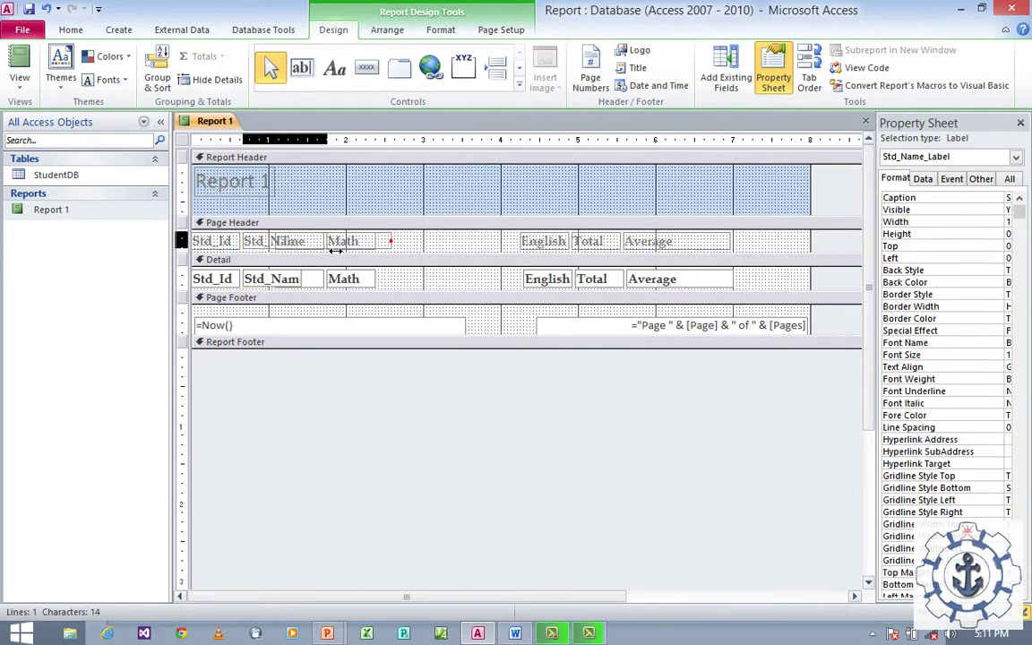
Move the IT and Math text boxes, together with the Math and Std_Name labels, about 1.7 inches right.
click(316, 280)
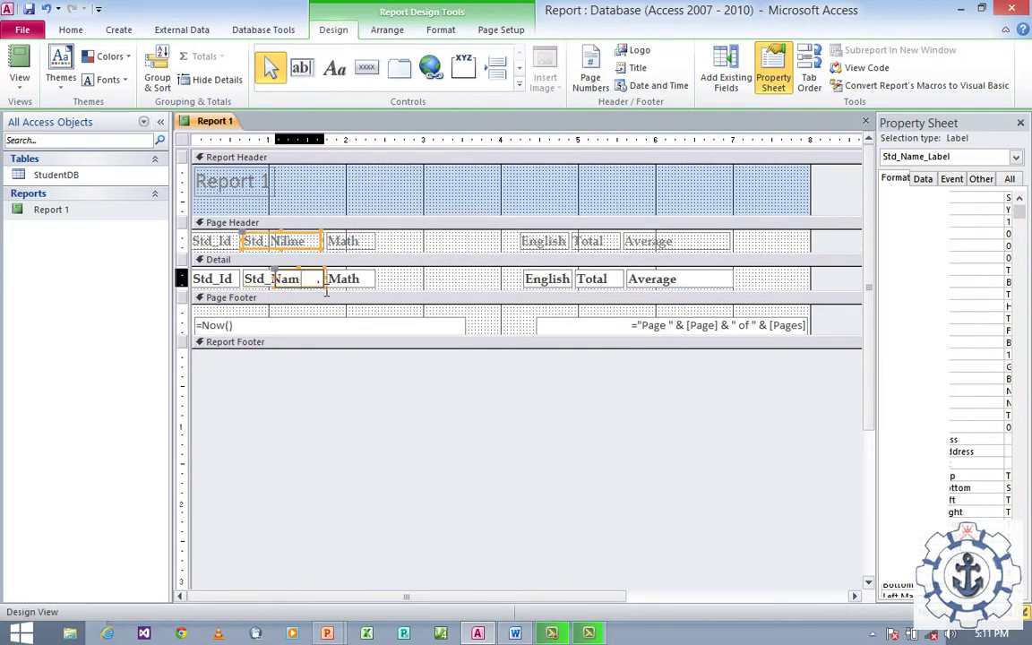
shift+click(296, 242)
shift+click(342, 243)
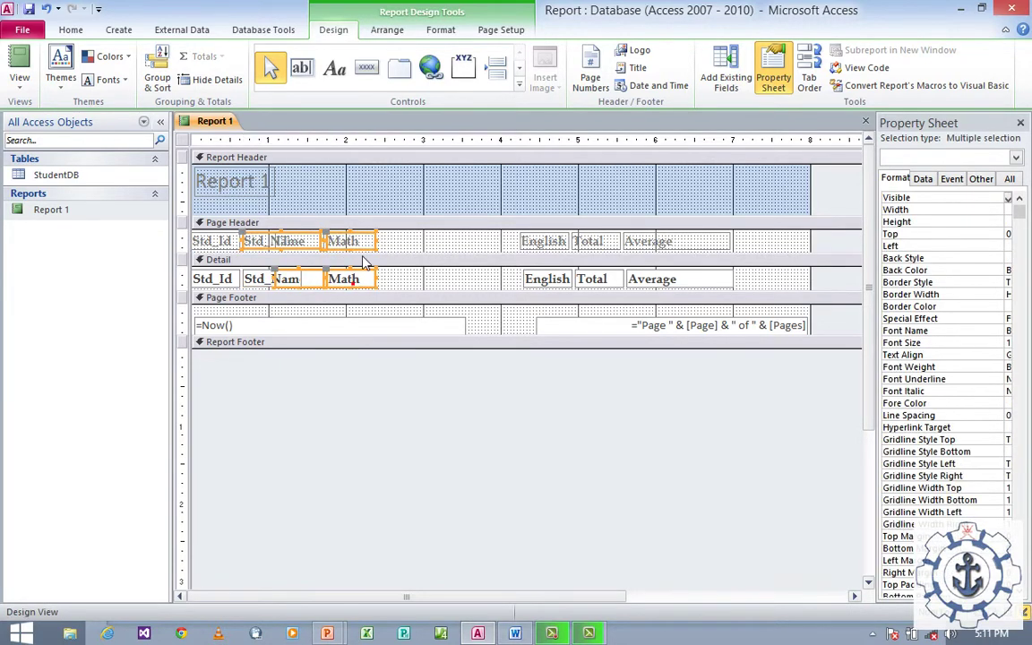
mouse_move(377, 251)
mouse_down()
mouse_move(511, 247)
mouse_move(285, 246)
mouse_move(392, 258)
mouse_up()
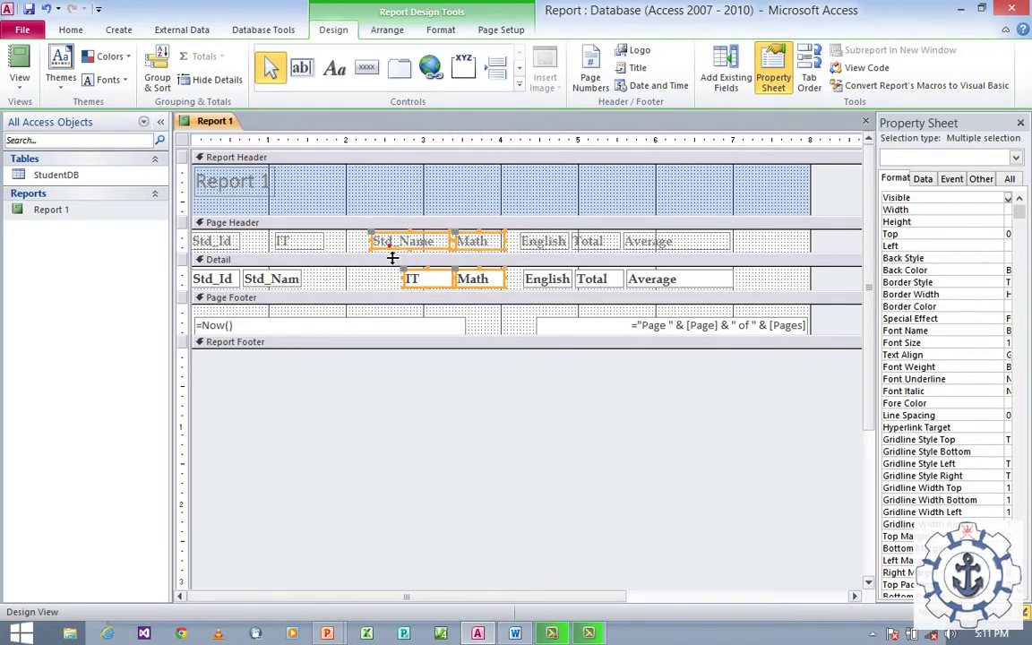
click(386, 257)
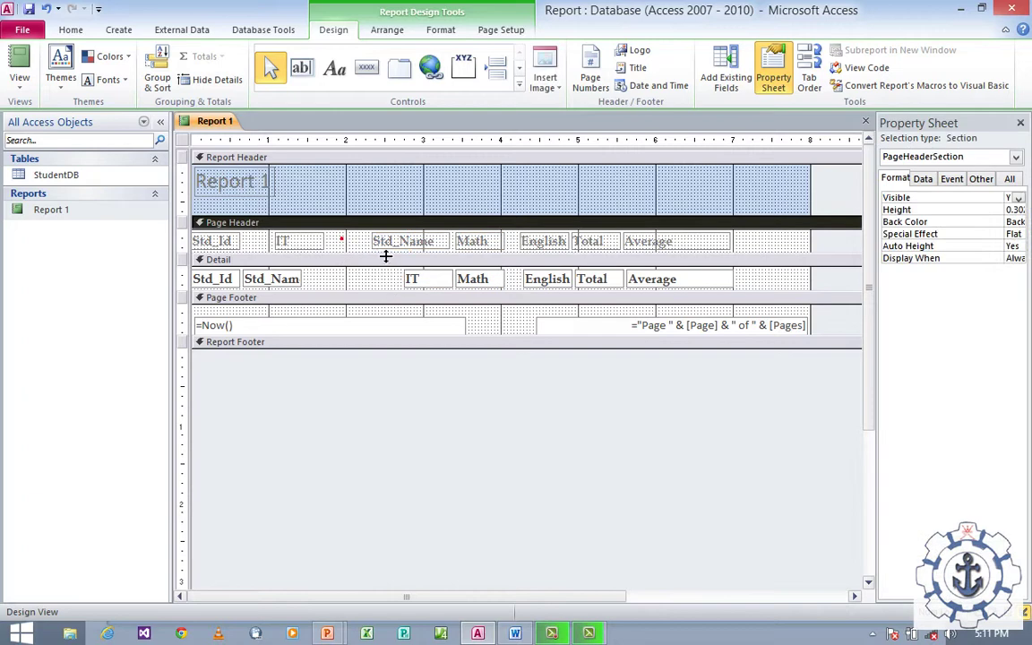
Place the Std_Name label beside Std_Id and realign the IT, Math, English, Total and Average columns from about the 2-inch mark.
click(394, 242)
drag(380, 240, 387, 293)
drag(755, 282, 362, 255)
Shift the Std_Name label and text box slightly right and widen both to about 1.2 inches, filling the gap before IT.
click(306, 242)
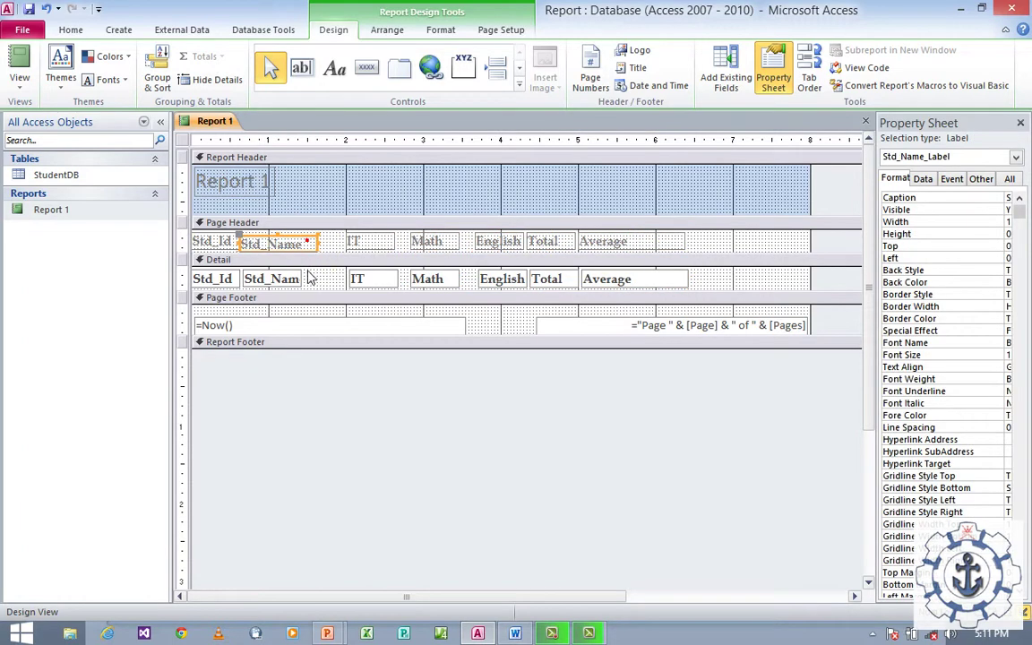
shift+click(303, 283)
drag(293, 281, 314, 284)
click(341, 285)
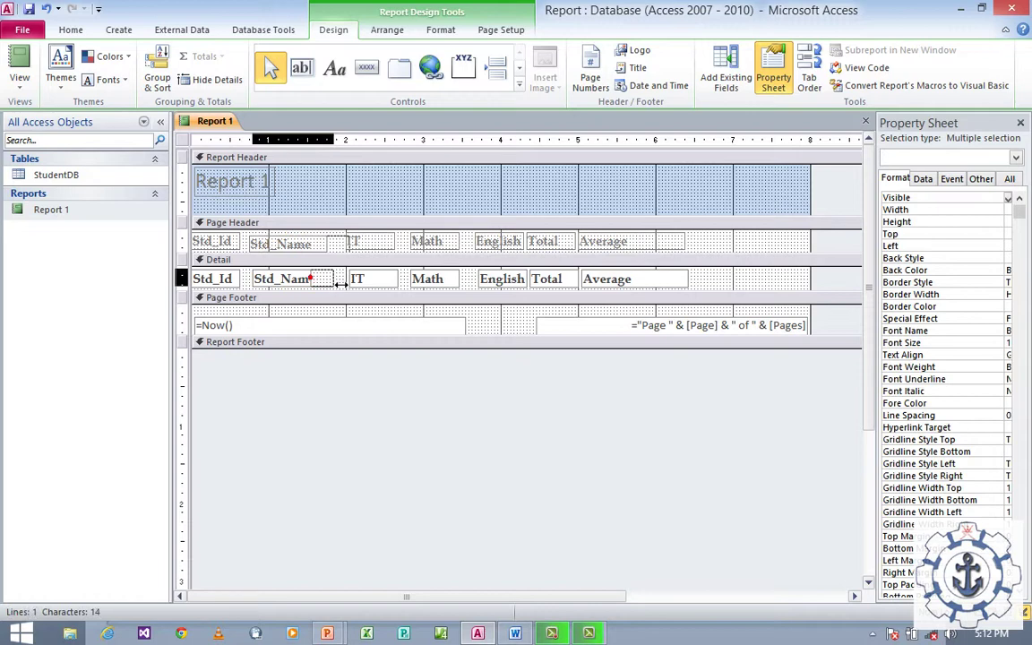
click(328, 282)
click(324, 280)
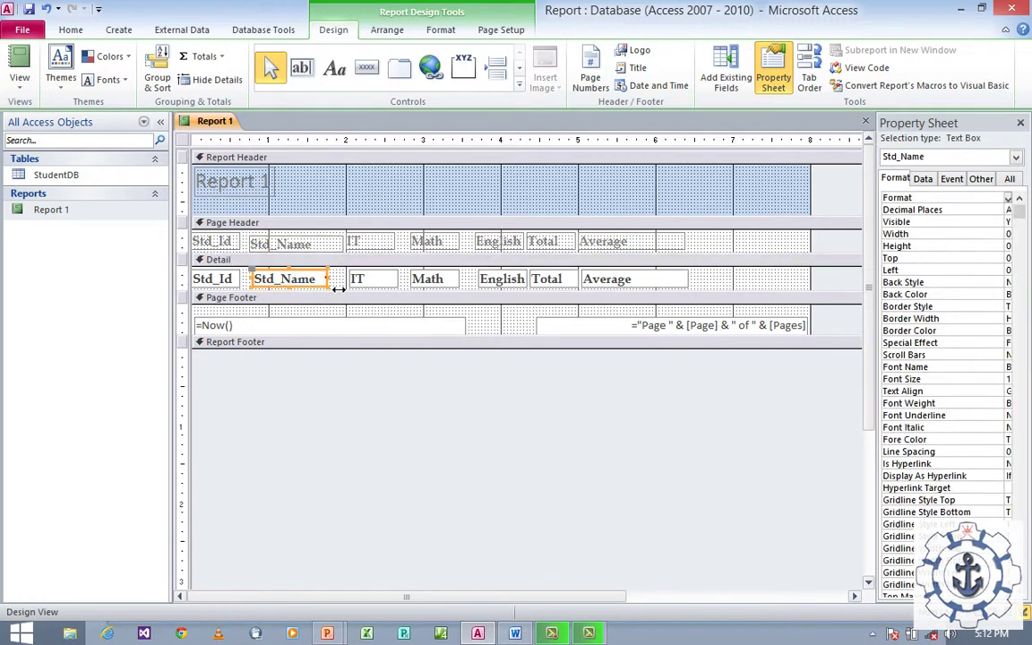
drag(355, 283, 343, 279)
Replace the report header title text with "Fishermen Training Institute - Salalah".
click(224, 184)
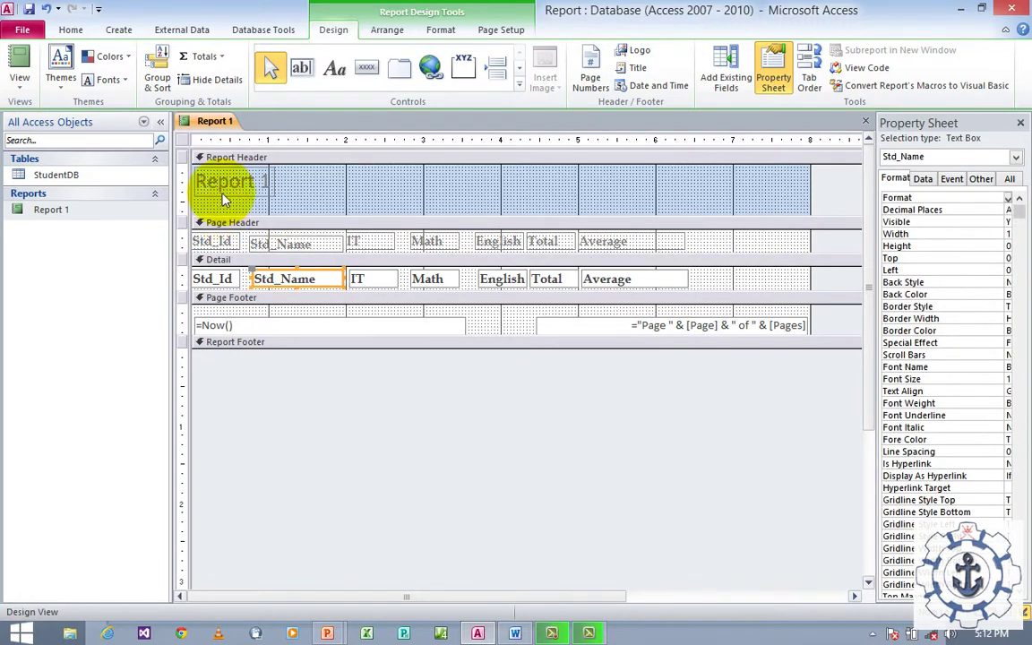
click(234, 189)
drag(197, 182, 267, 182)
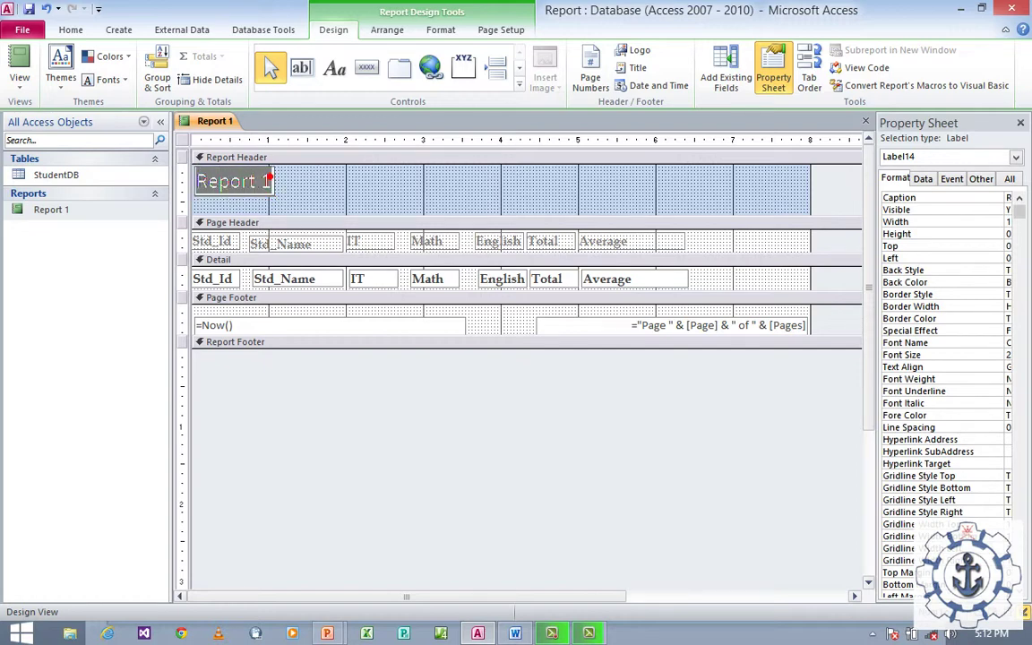
text(Fisher)
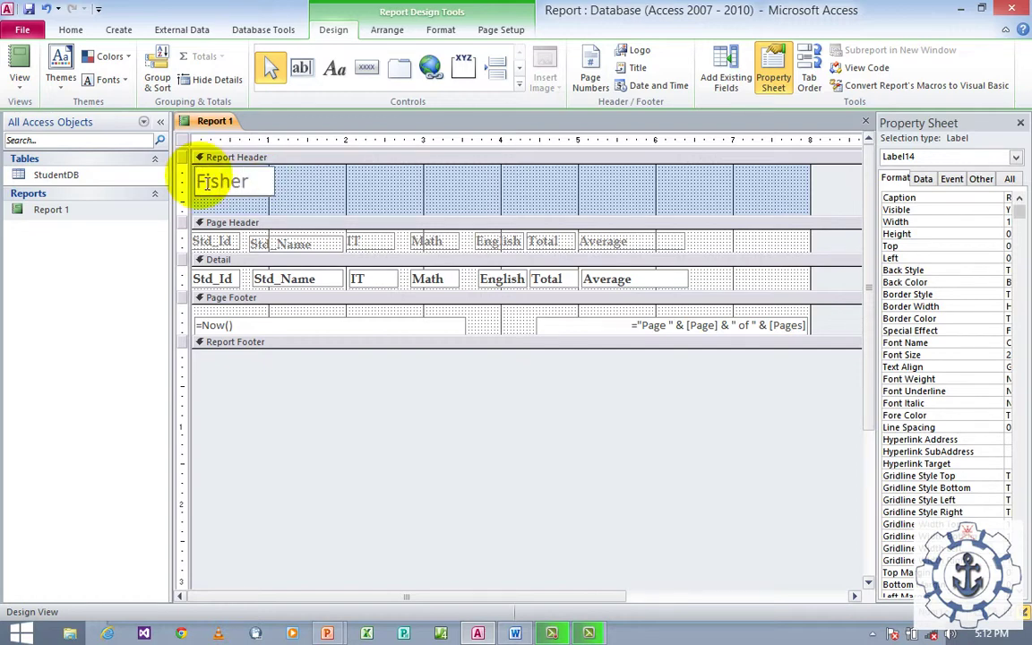
text(men Trainin)
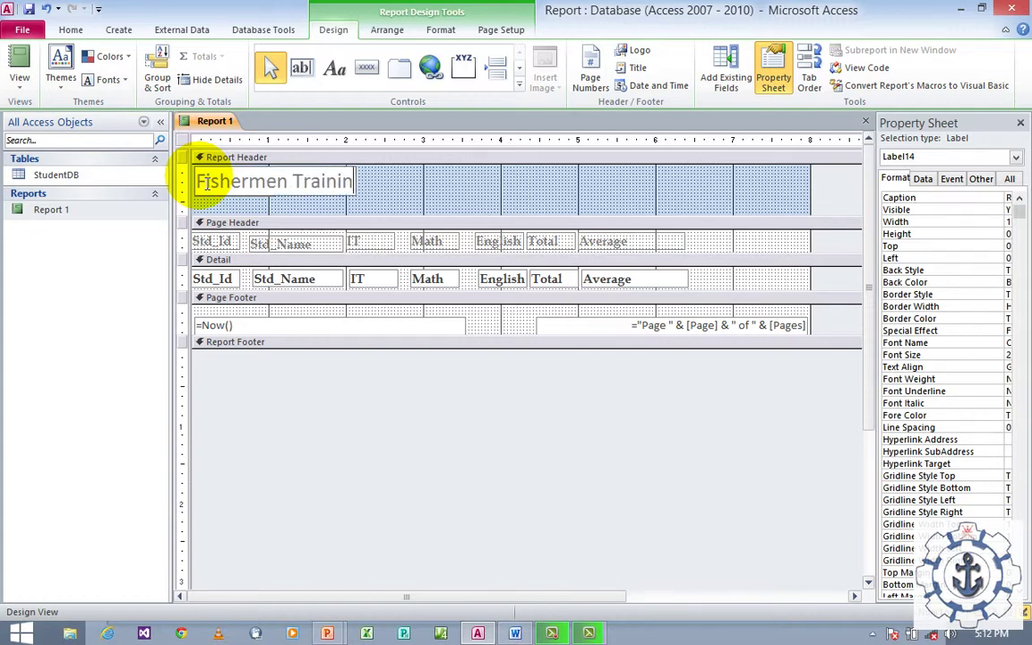
text(g Instti)
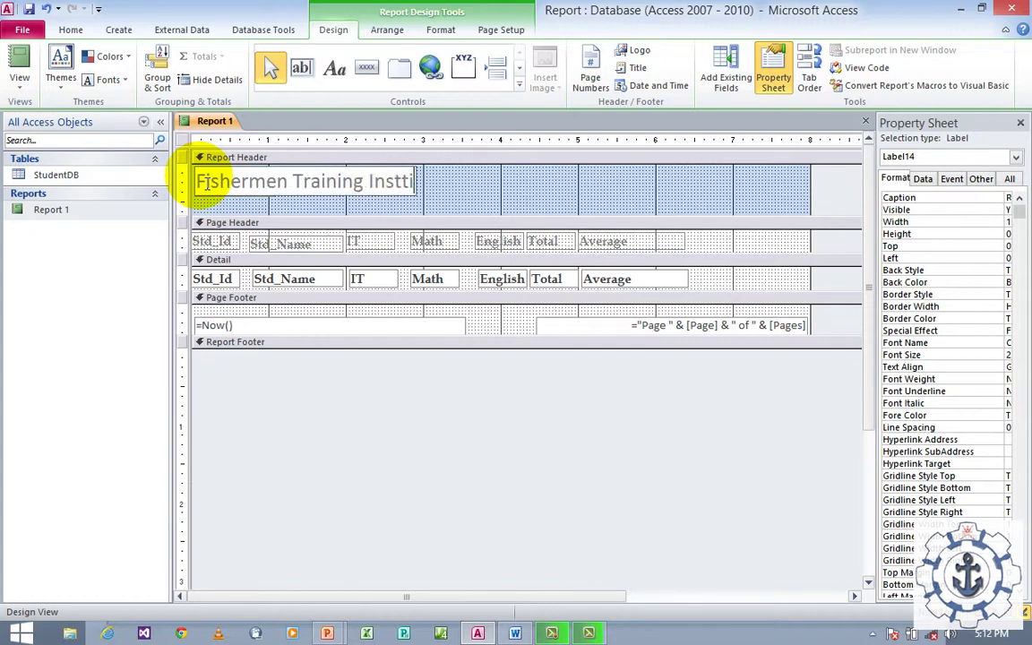
text(ute)
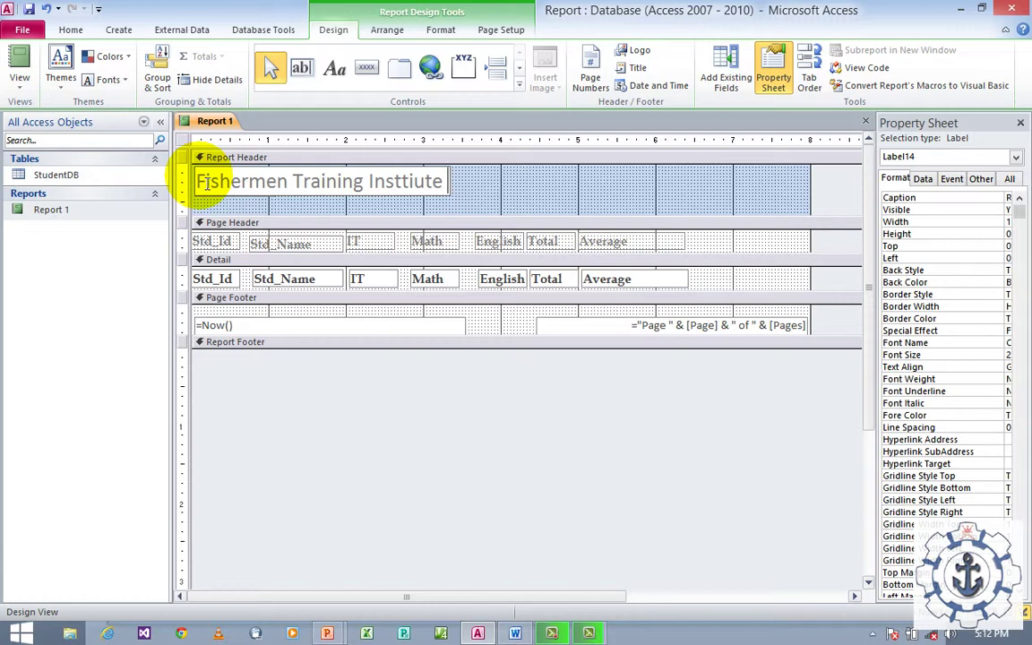
key(BackSpace)
key(BackSpace)
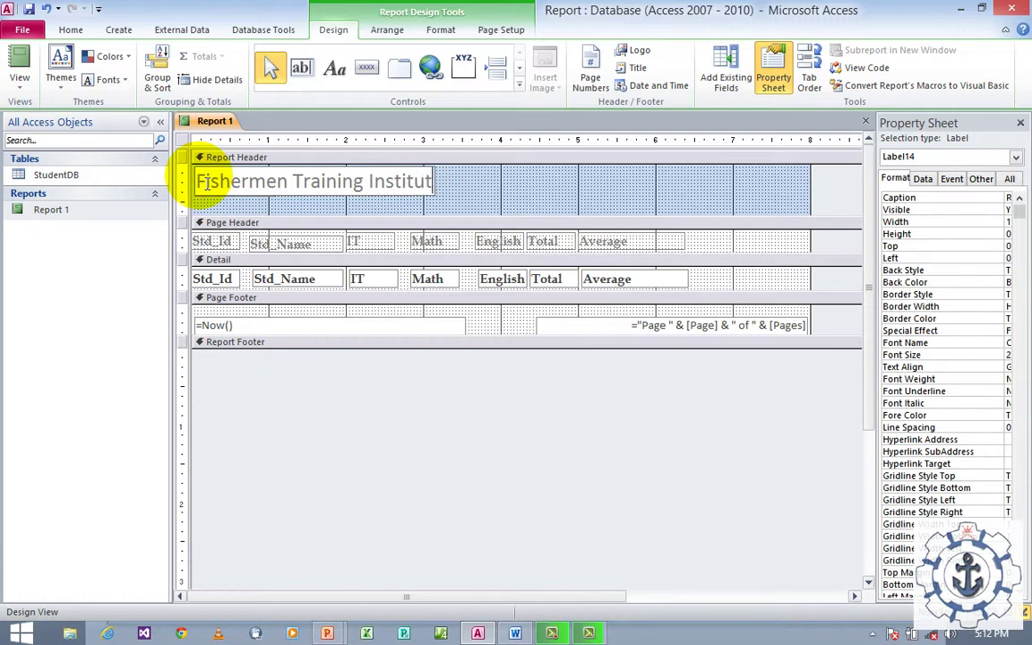
text(Sa)
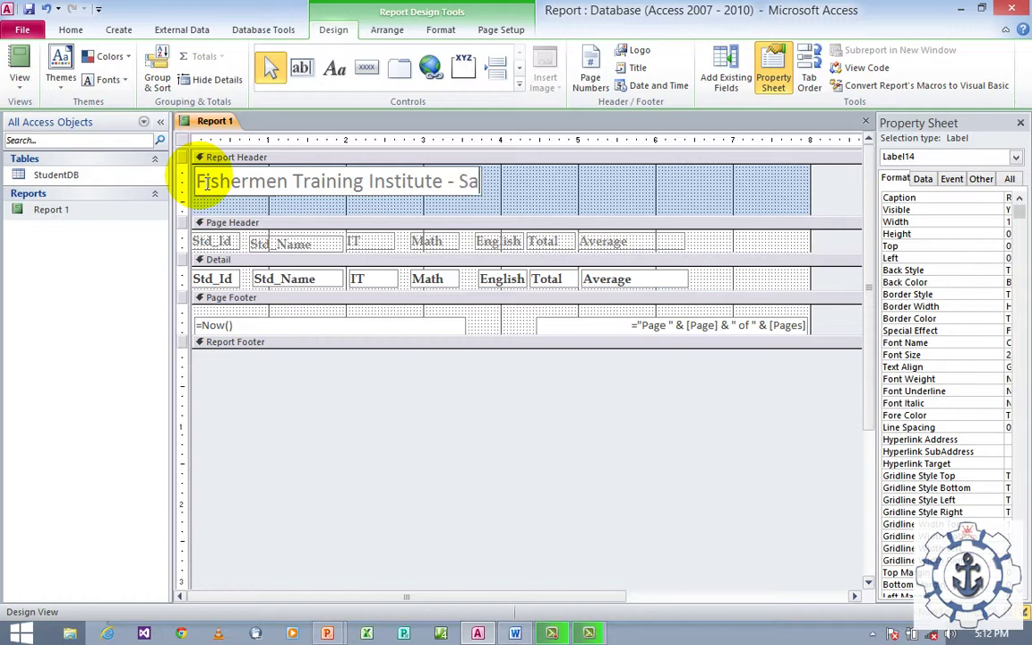
text(lalah)
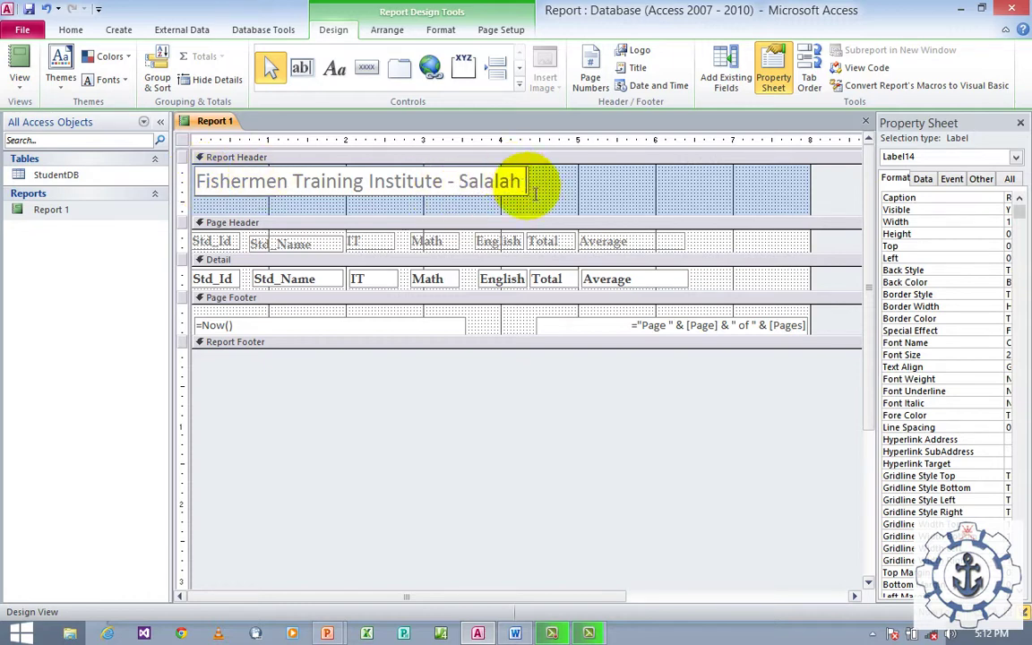
Make the header title bold and centre it within its label widened to about 6.3 inches.
drag(524, 181, 154, 170)
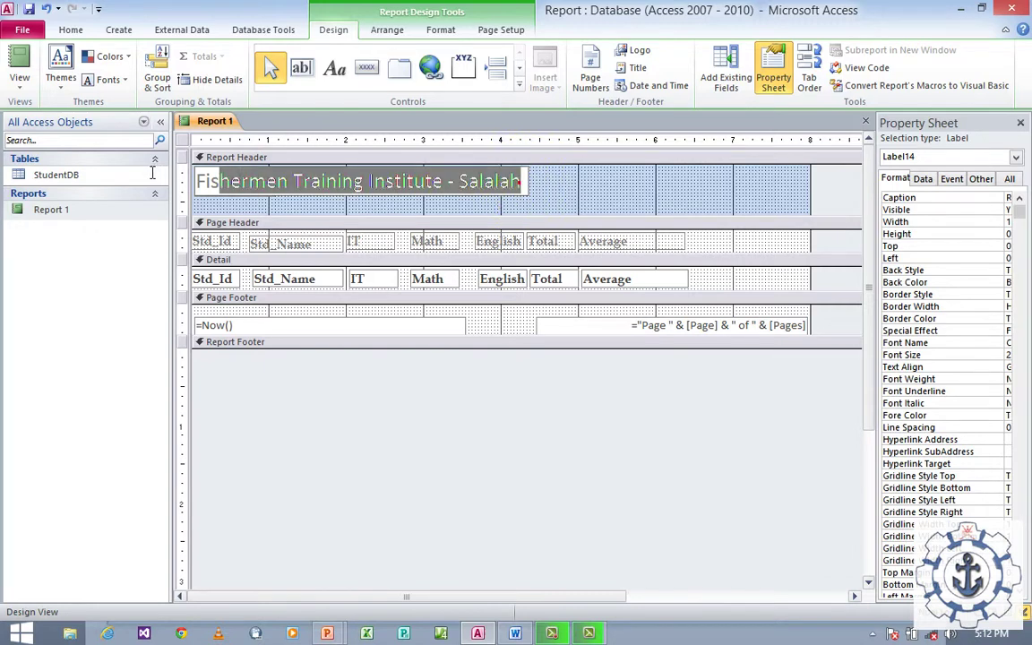
click(71, 29)
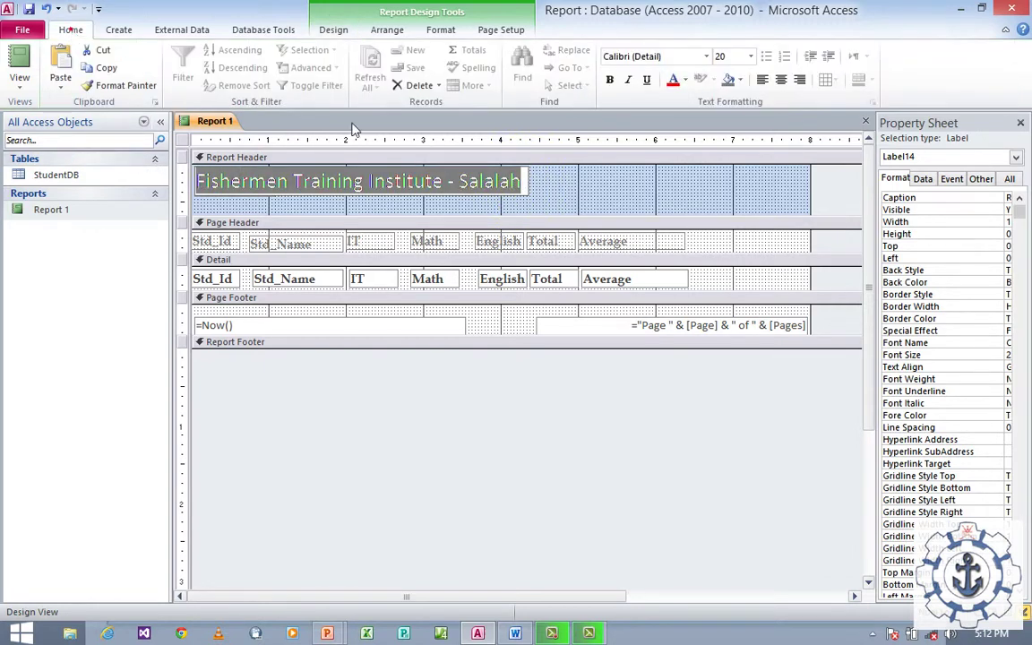
click(610, 79)
drag(529, 180, 683, 182)
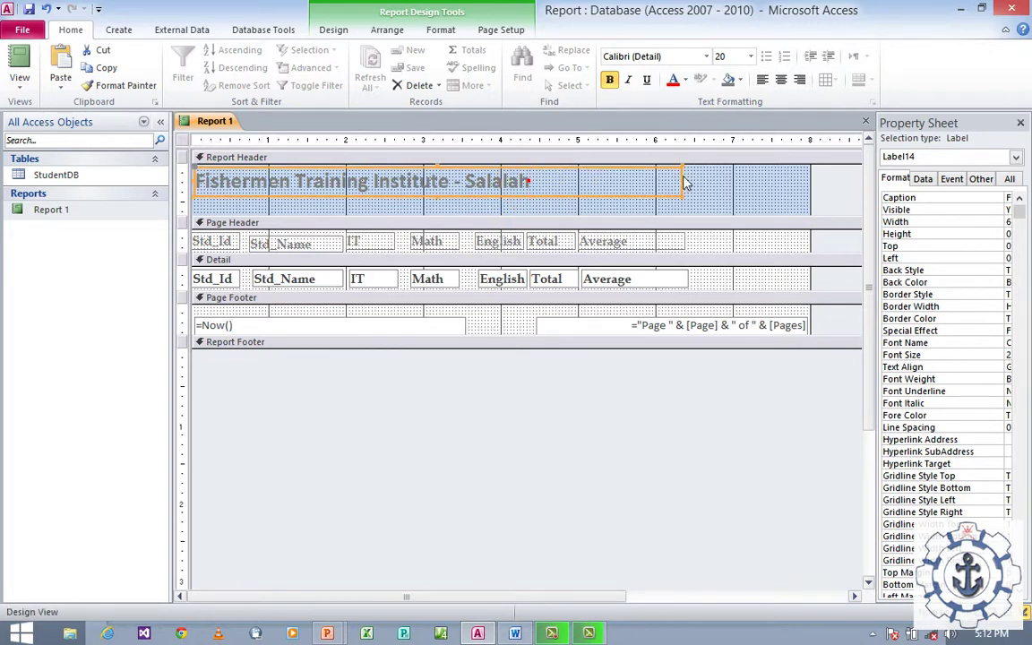
click(781, 79)
Set the header title's font to Book Antiqua.
double_click(616, 179)
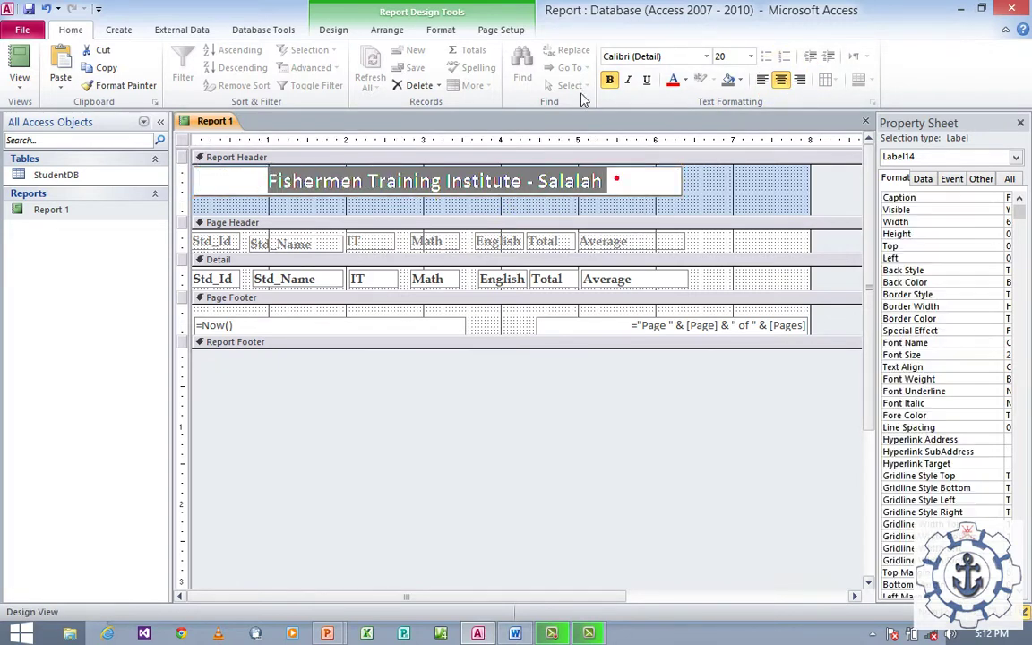
click(618, 60)
text(Book Antiqua)
key(Return)
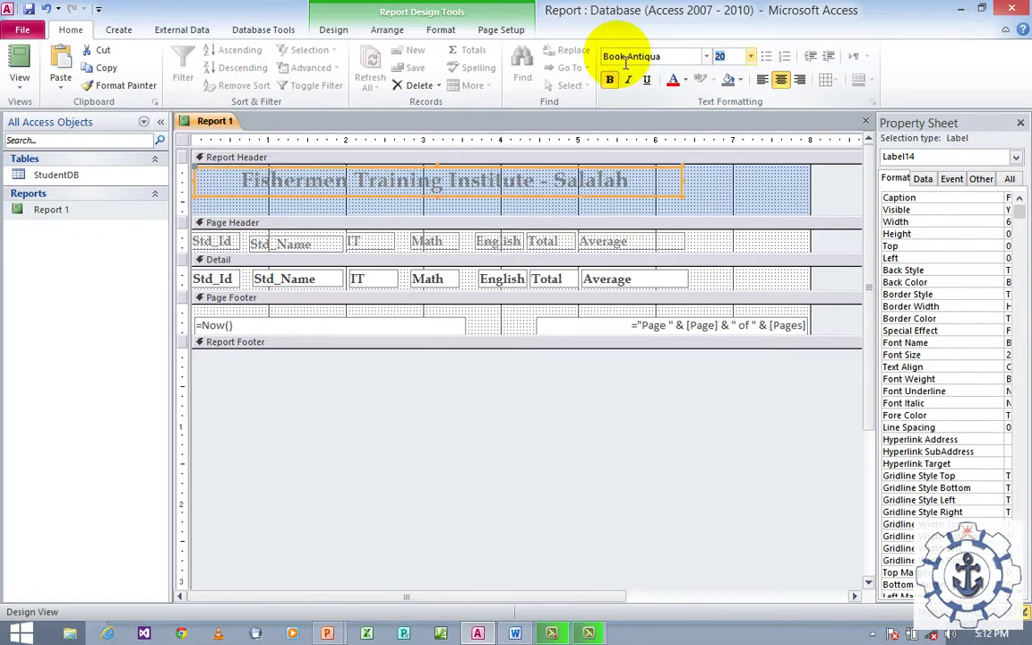
Open Report 1 in Report View to check the new header title and column layout.
click(722, 204)
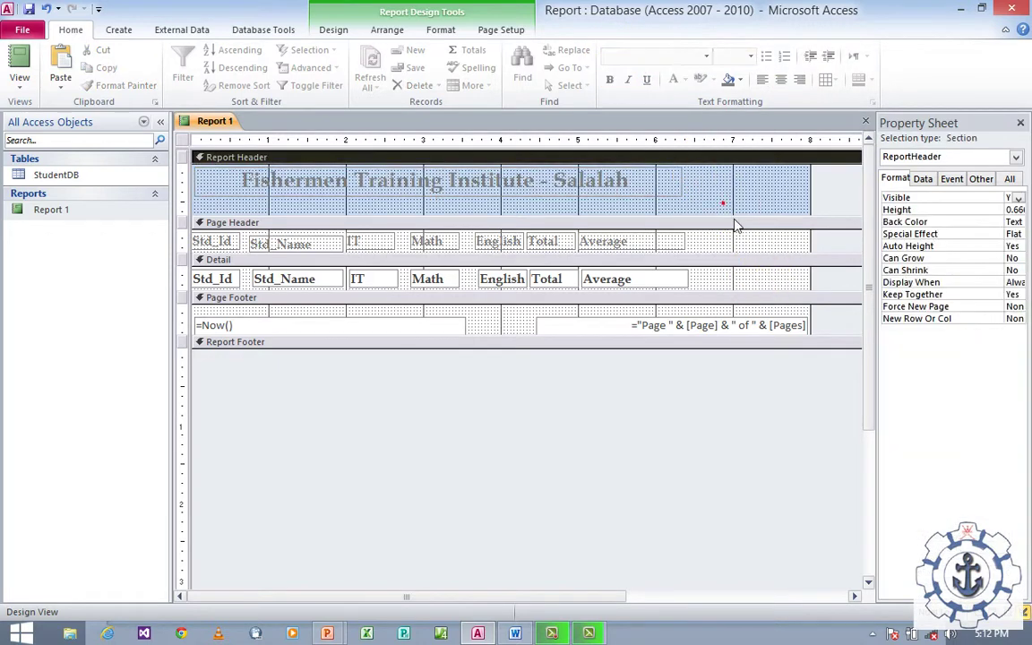
click(690, 179)
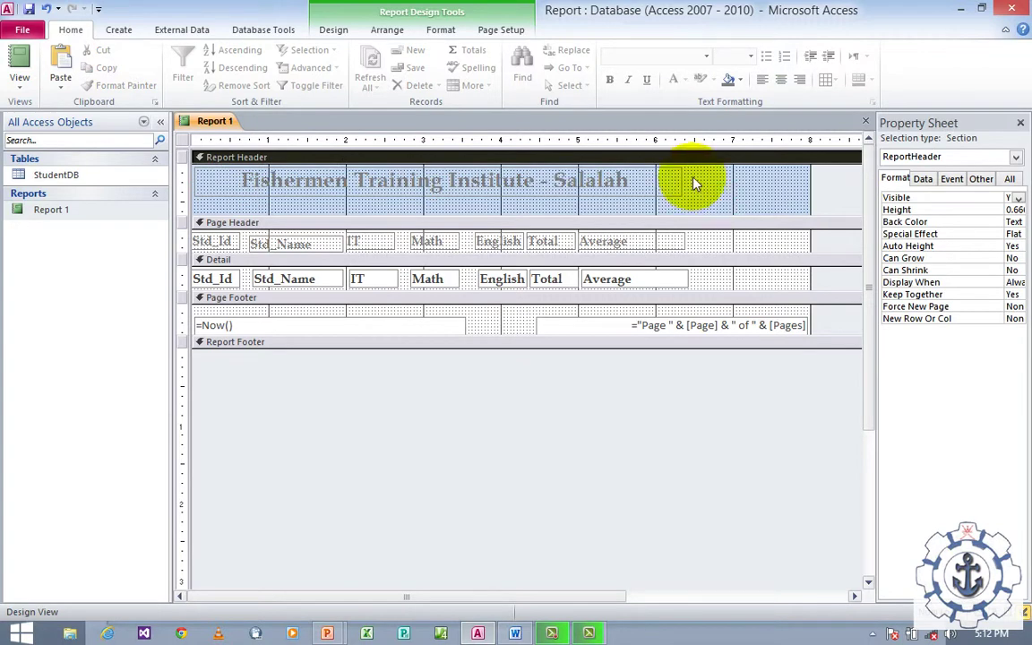
click(121, 212)
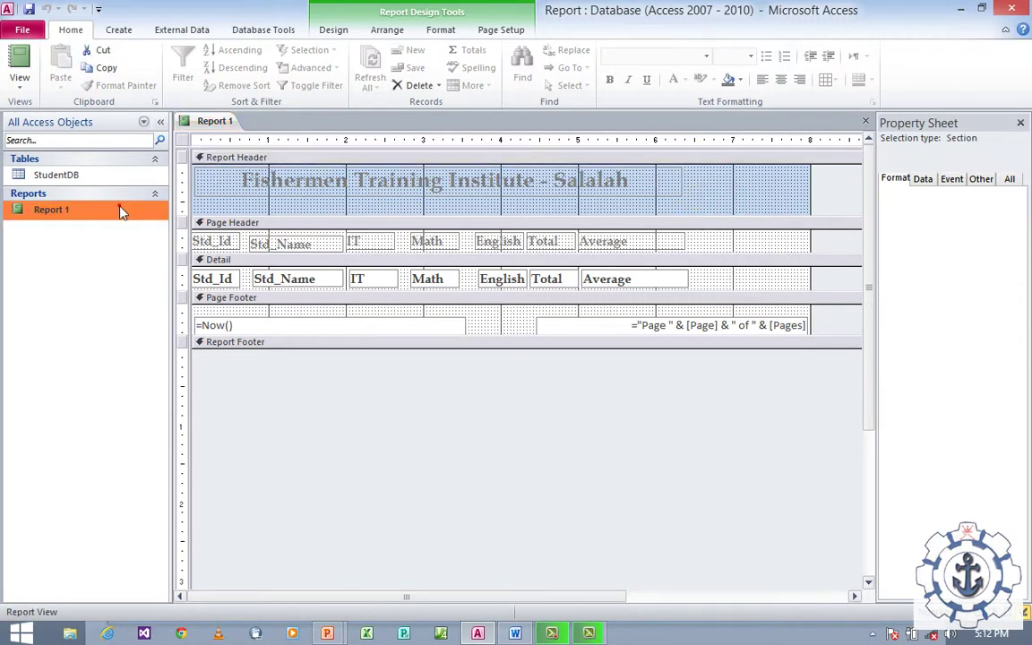
double_click(121, 212)
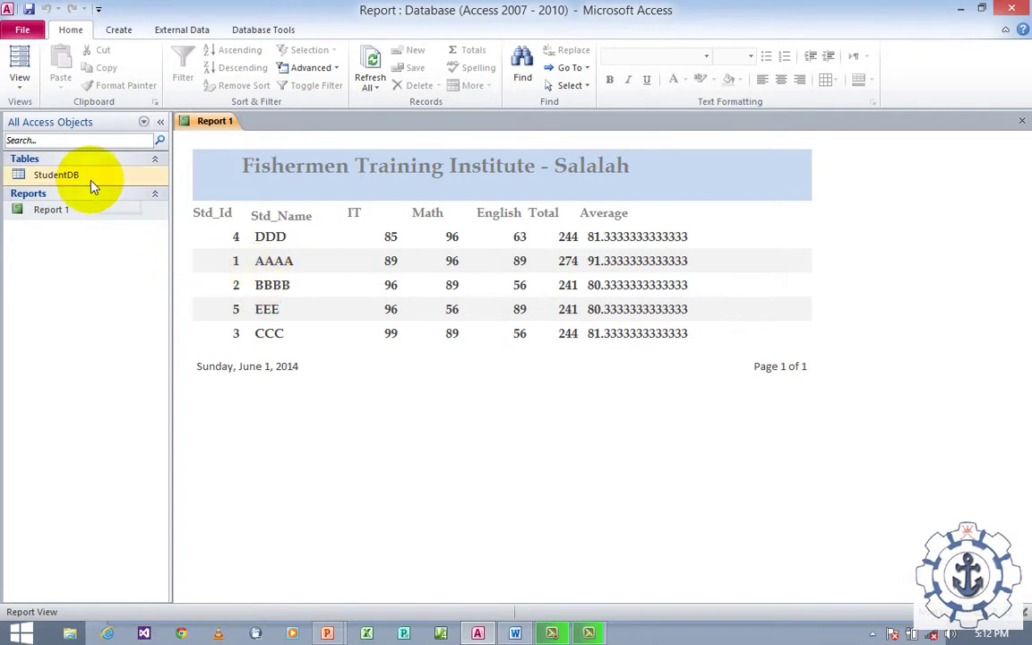
Start the Report Wizard on the StudentDB table and select the fields Std_Id, Std_Name and Total.
click(57, 175)
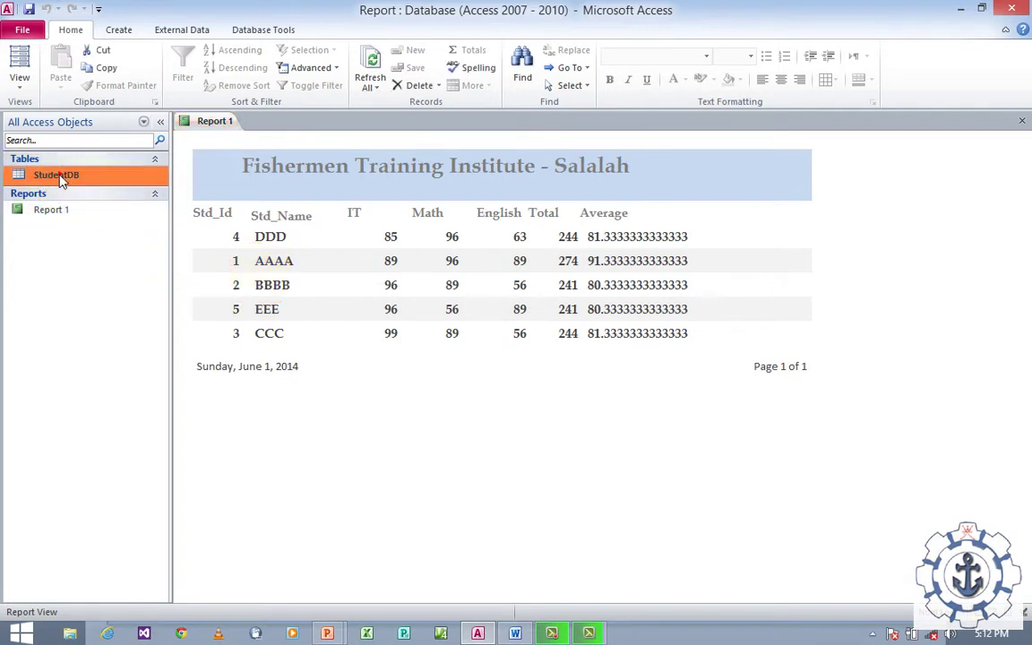
click(107, 29)
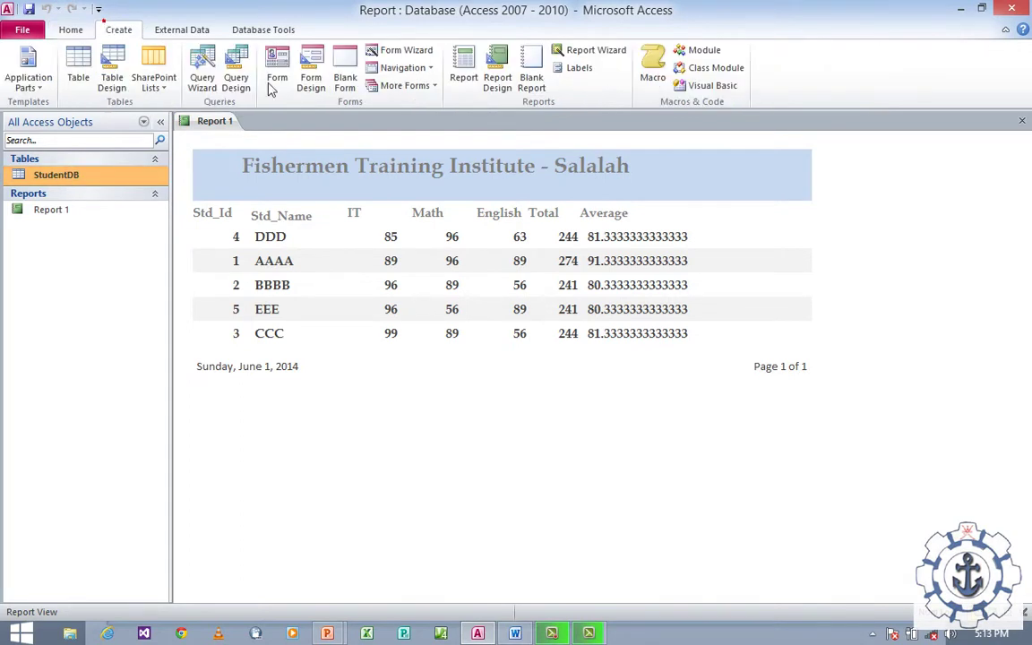
click(591, 51)
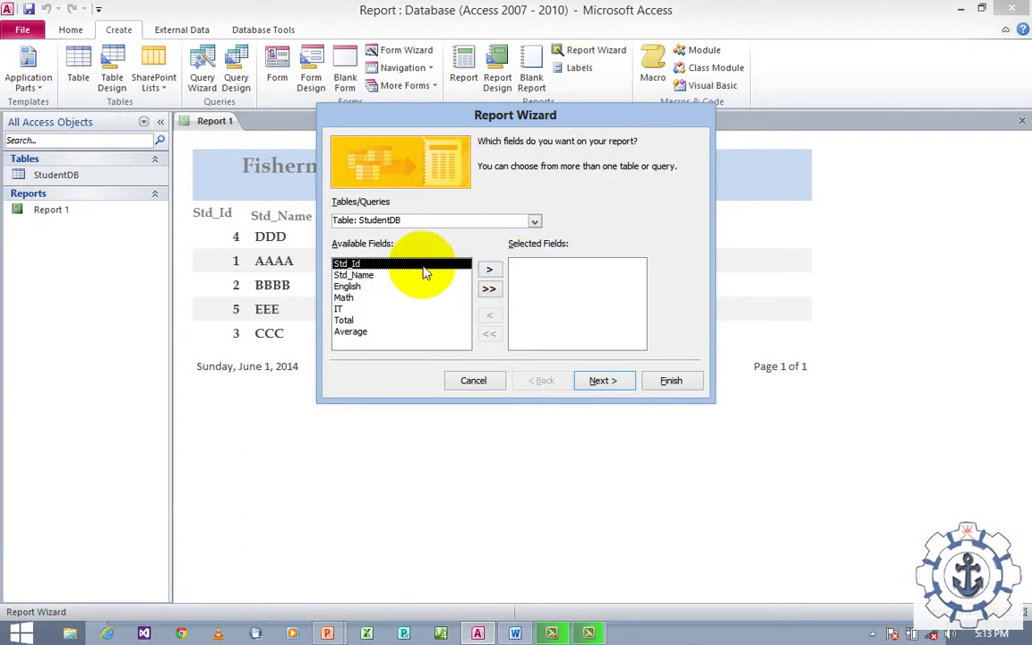
click(489, 269)
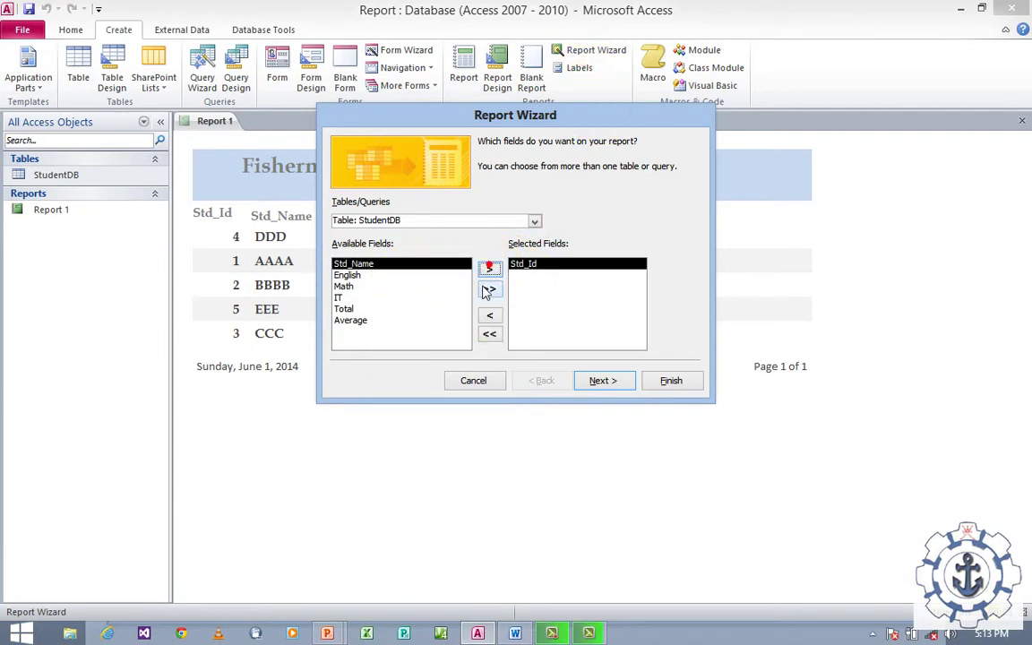
click(490, 272)
click(354, 298)
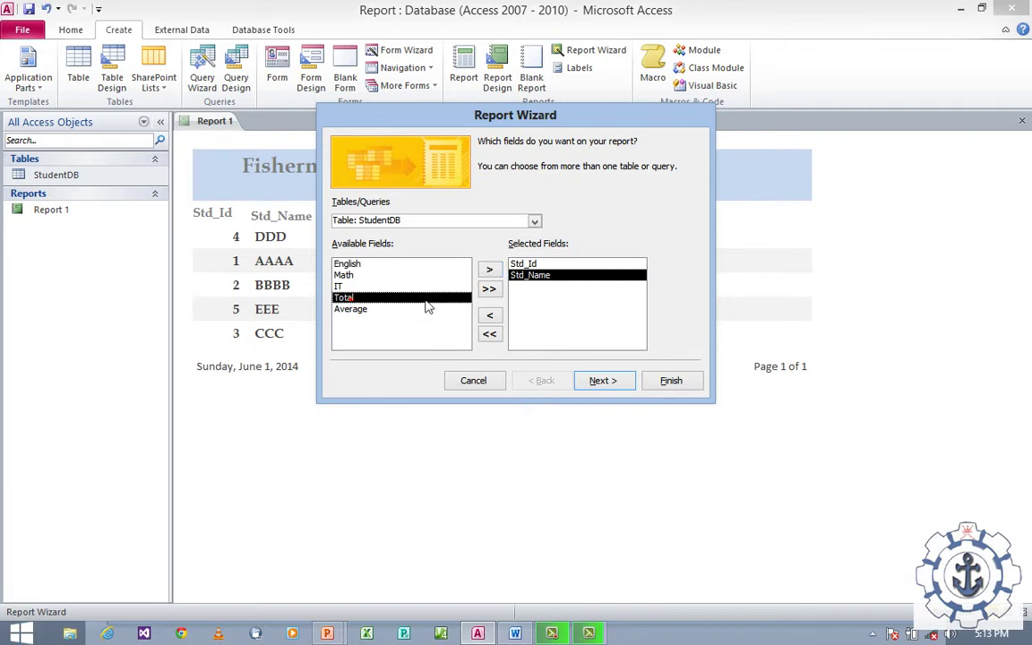
click(491, 273)
Leave grouping and sorting unset in the wizard and choose the Columnar layout.
click(606, 384)
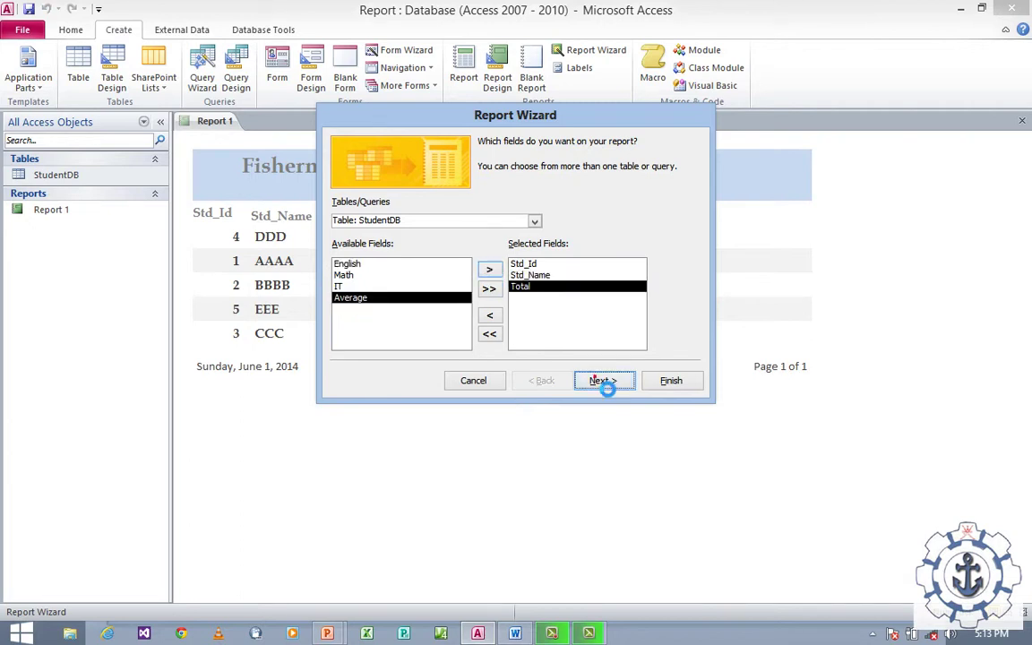
click(602, 392)
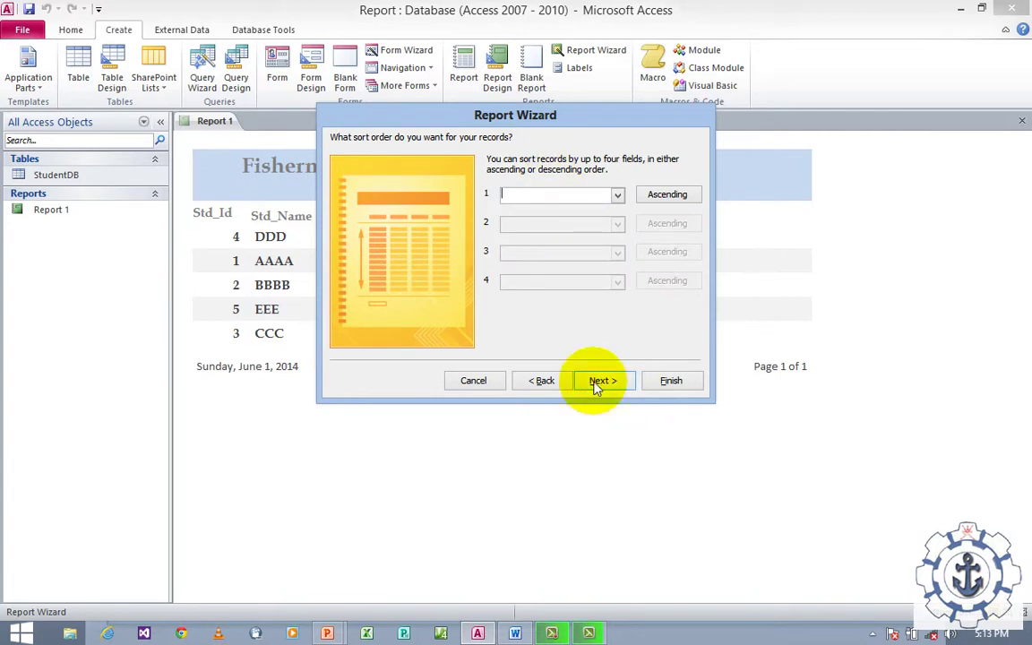
click(622, 387)
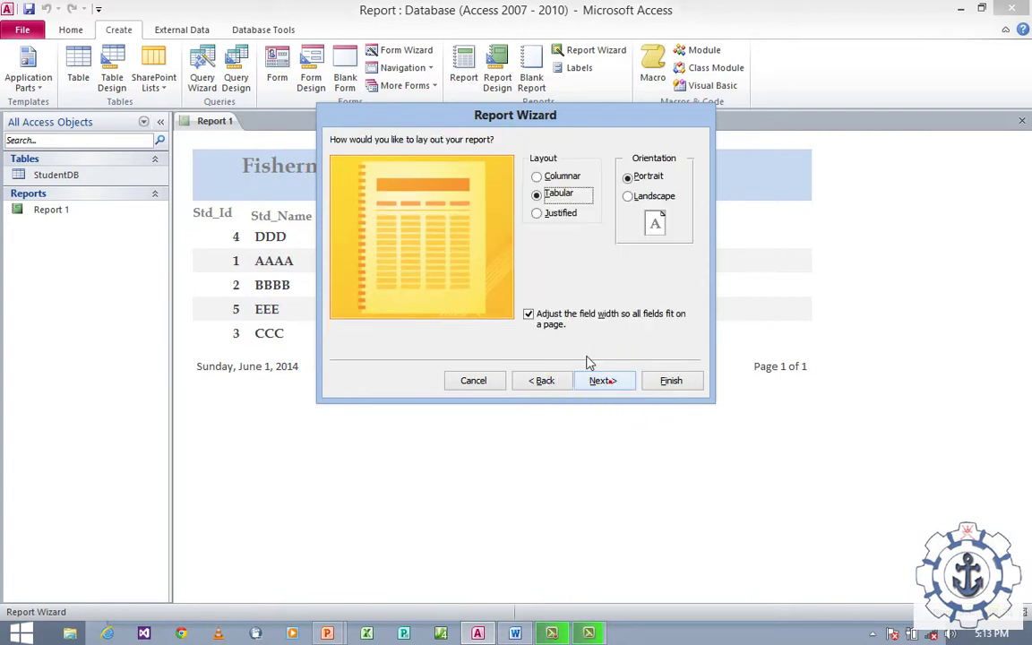
click(611, 382)
click(562, 176)
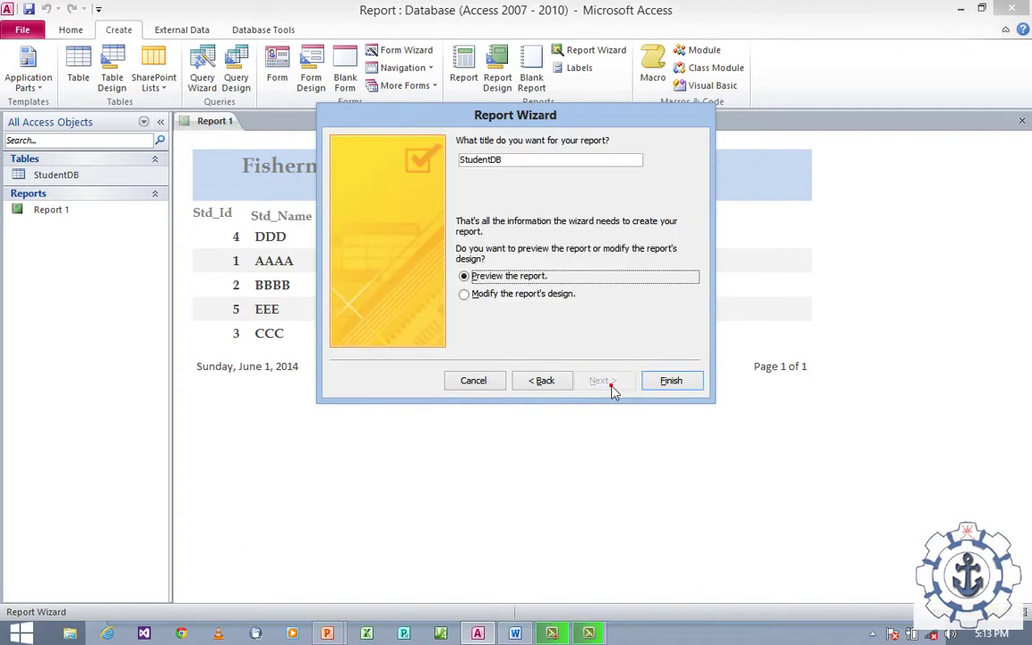
Title the new report "Report 2" and finish the wizard with the report preview.
drag(512, 162, 415, 159)
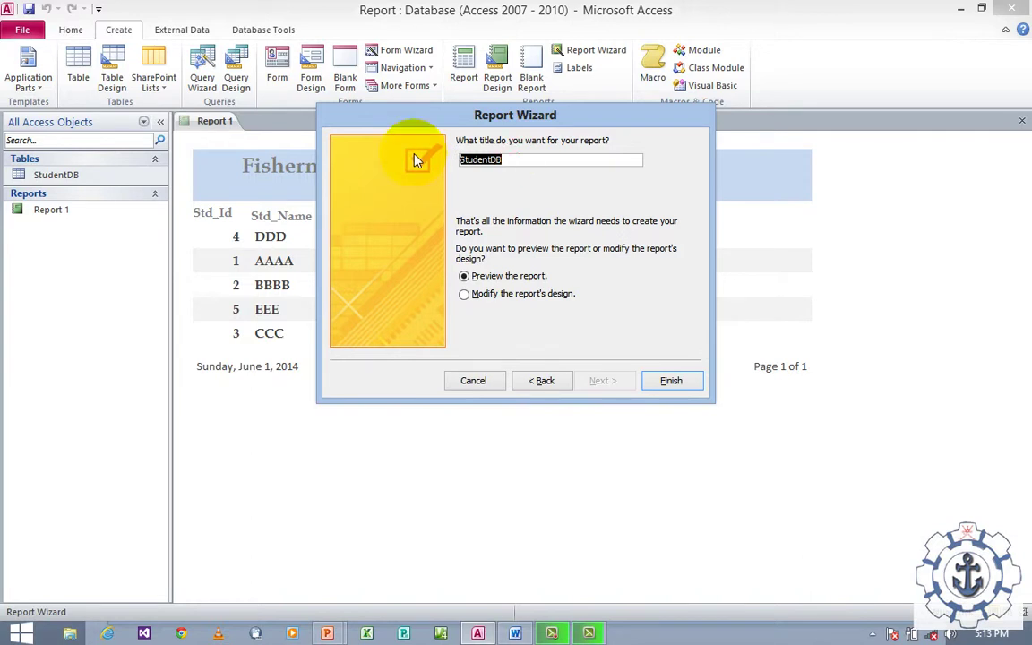
text(Rep)
text(ro)
key(BackSpace)
text(t)
key(BackSpace)
key(BackSpace)
text(ort 2)
click(685, 381)
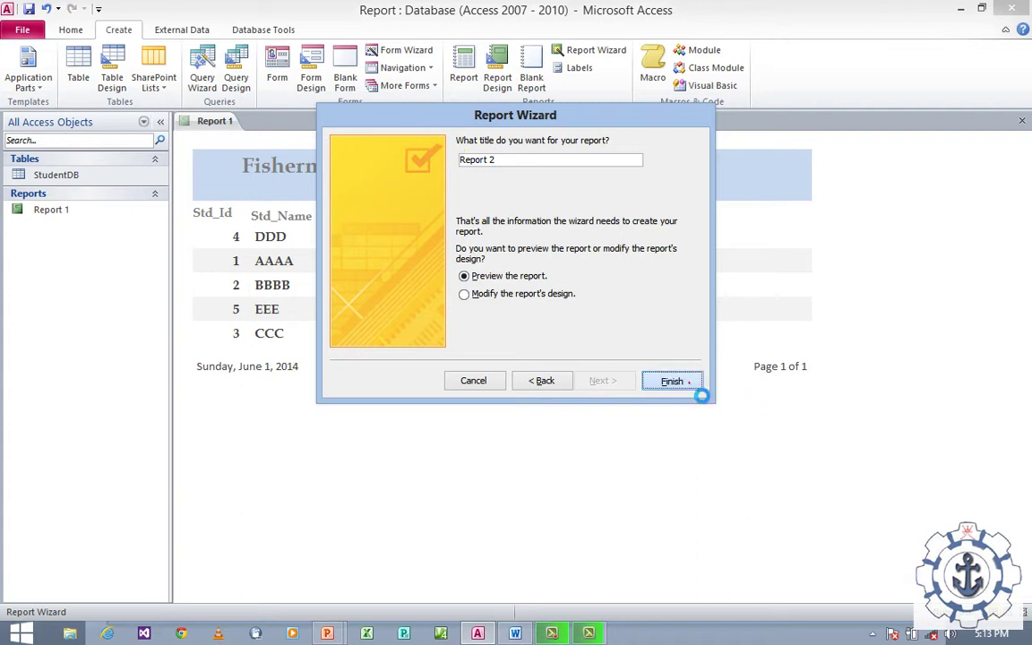
click(701, 395)
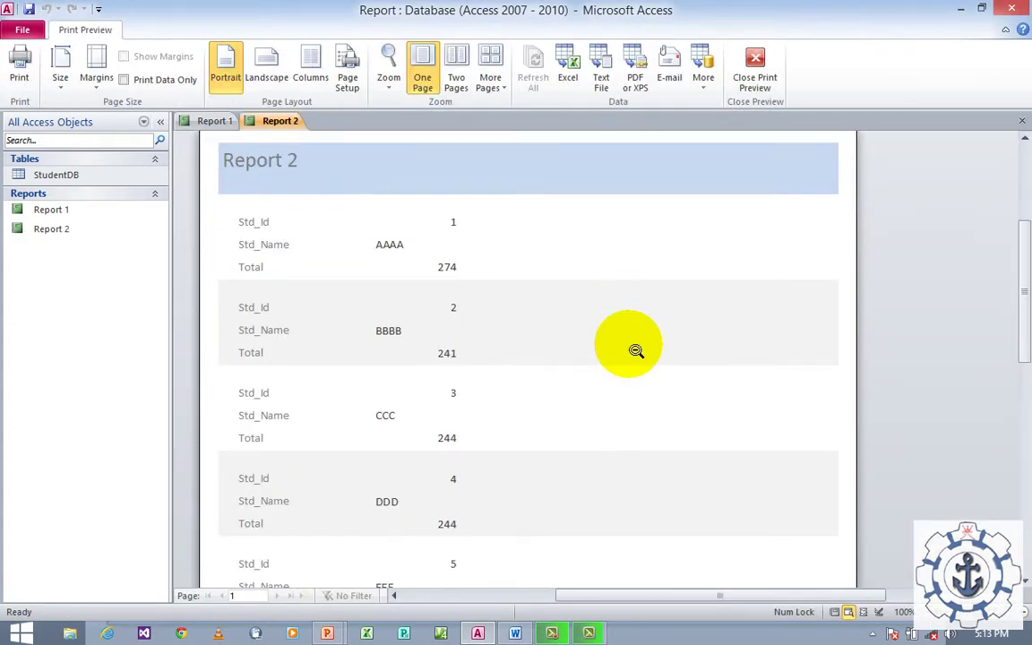
Open Report 2 in Design View.
scroll(638, 351, up, 1)
scroll(652, 346, down, 2)
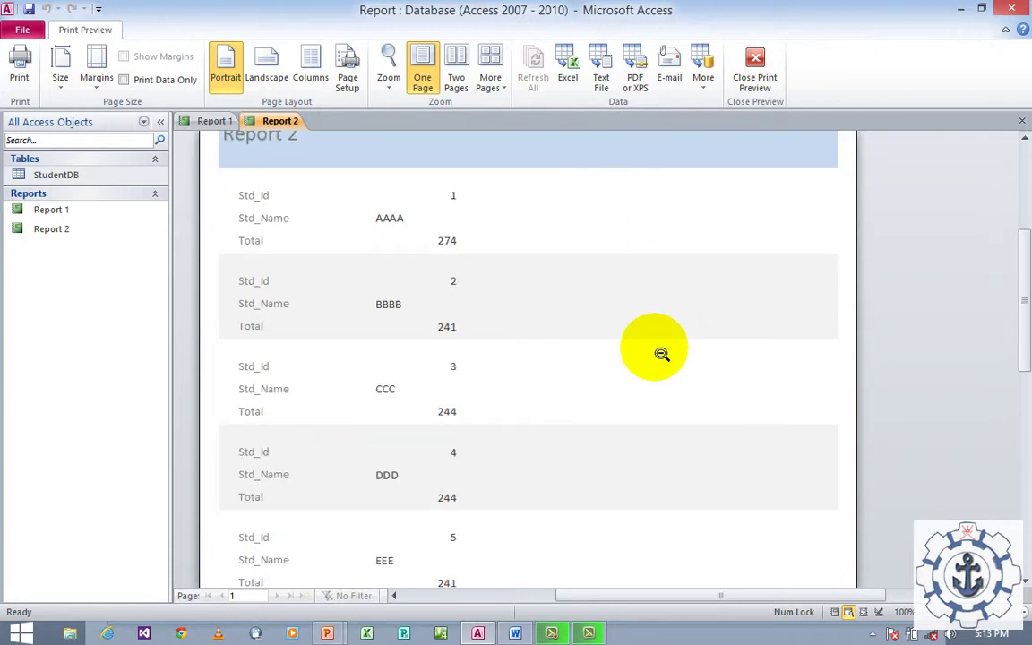
scroll(661, 357, down, 5)
scroll(634, 419, up, 7)
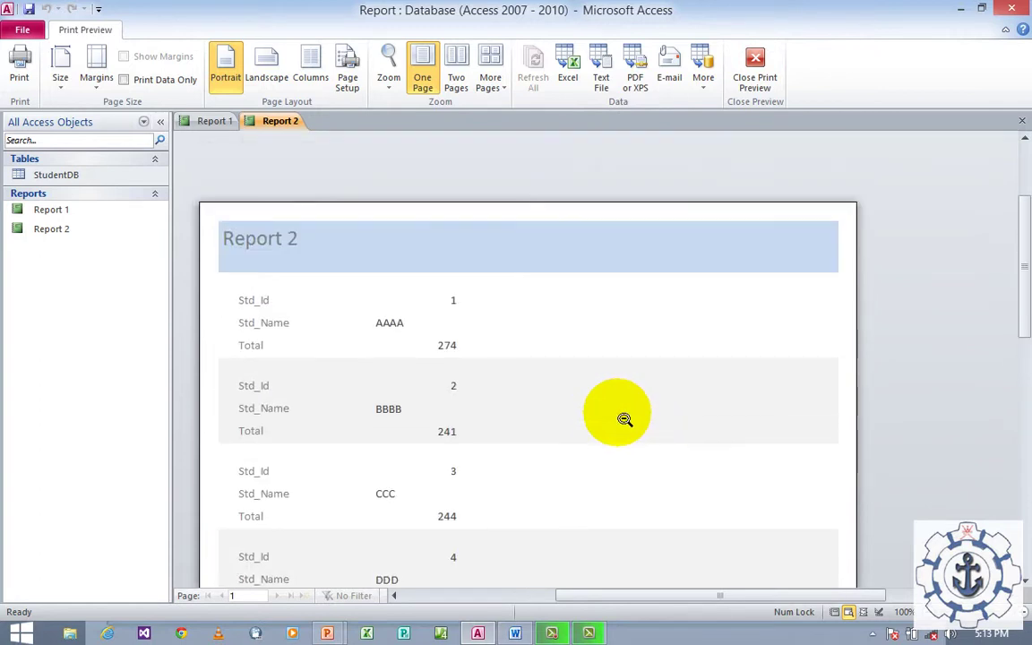
scroll(609, 412, up, 1)
scroll(585, 405, down, 1)
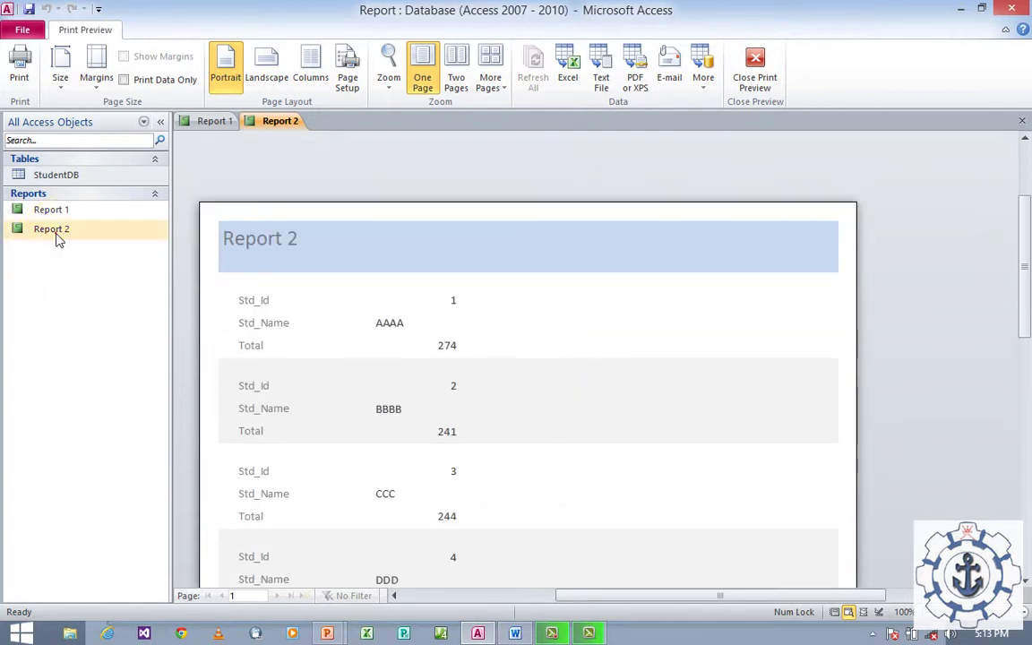
click(55, 235)
right_click(55, 232)
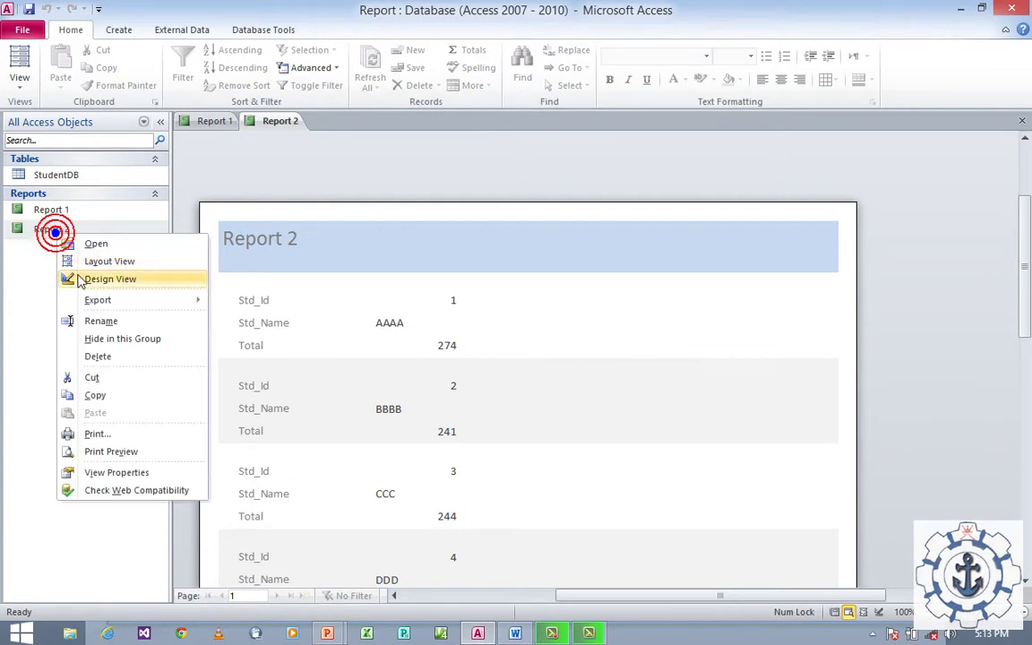
click(98, 279)
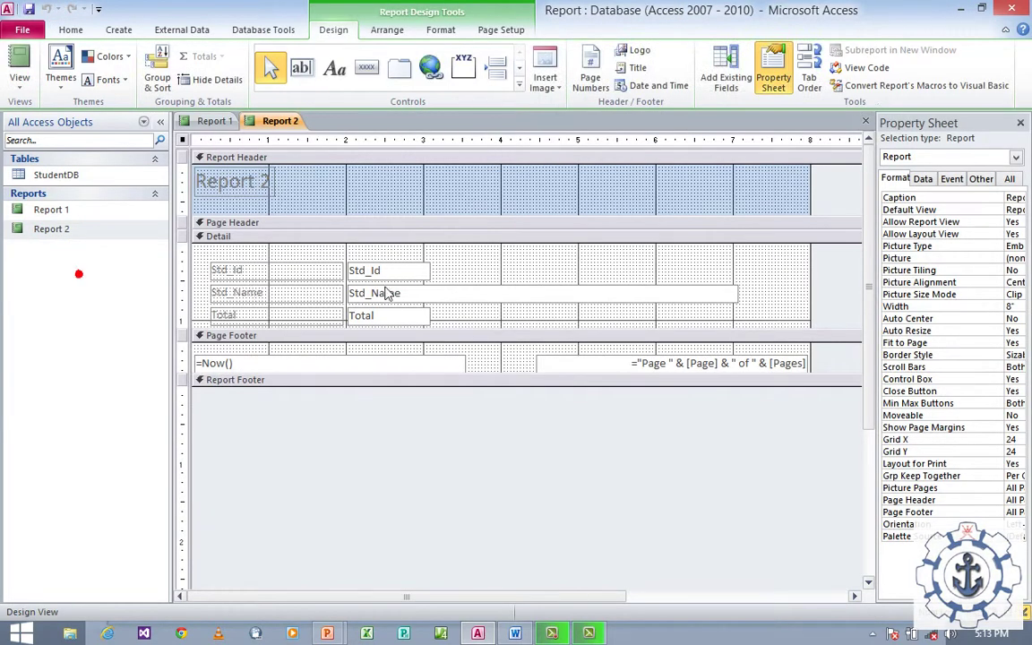
Narrow the Std_Id, Std_Name and Total labels in the Detail section to roughly fit their text.
scroll(387, 293, down, 1)
scroll(387, 295, up, 1)
click(340, 275)
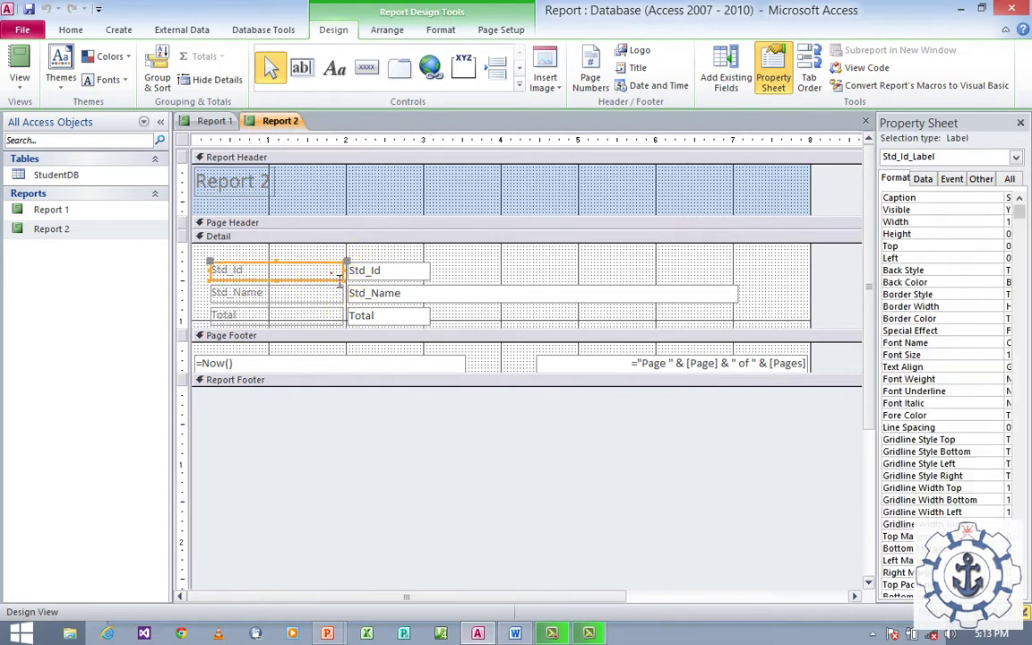
drag(354, 283, 274, 271)
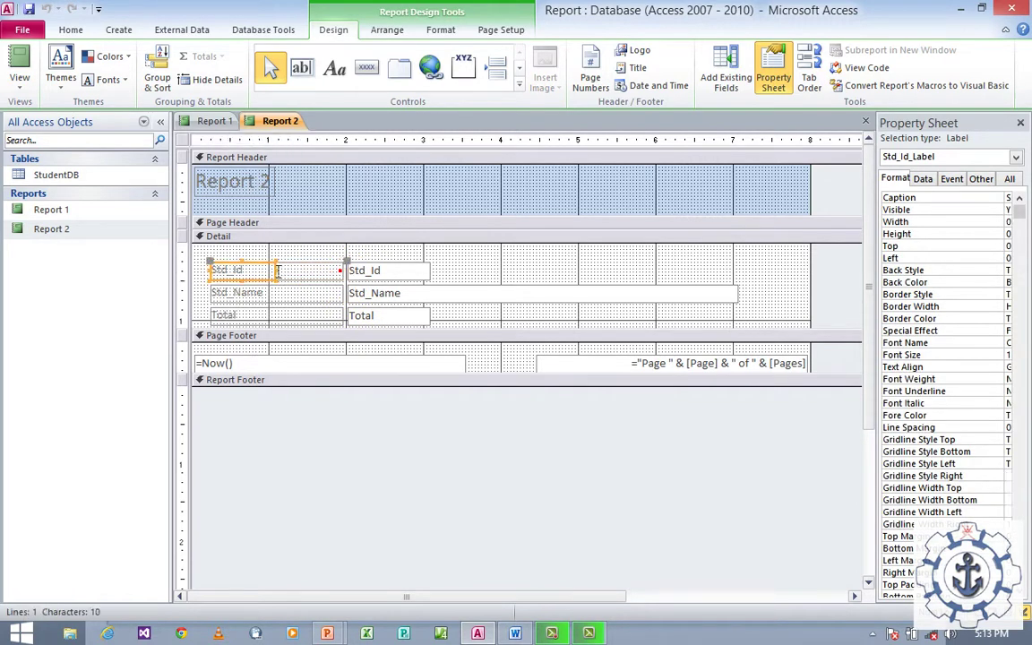
click(288, 296)
drag(343, 305, 282, 322)
click(299, 320)
click(276, 293)
click(277, 273)
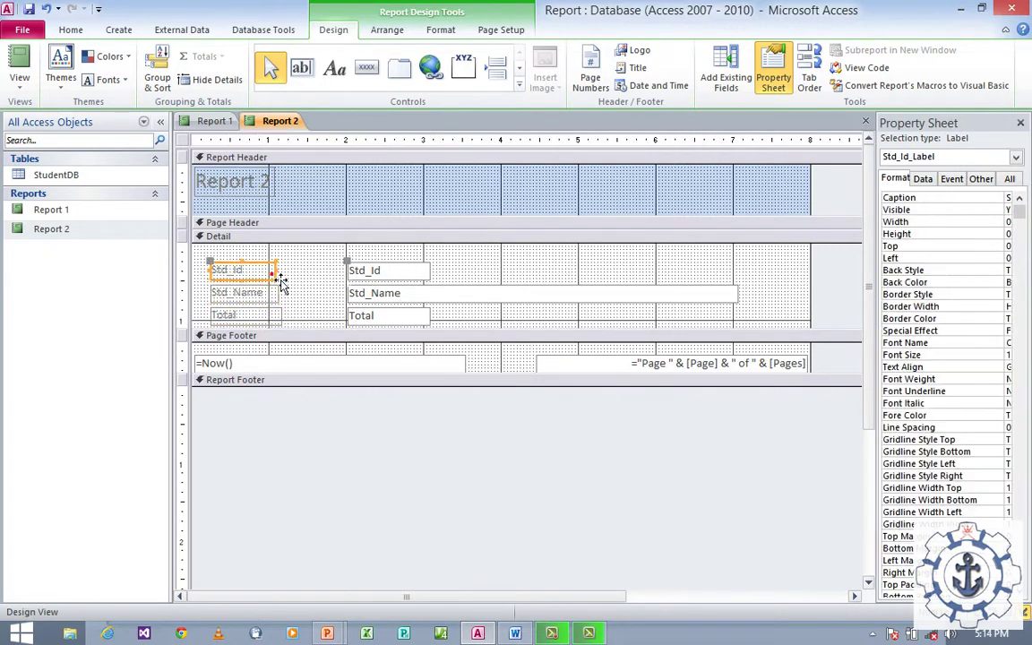
Shorten the Std_Name text box to match the other text boxes and reposition the three detail fields together with their labels.
click(730, 294)
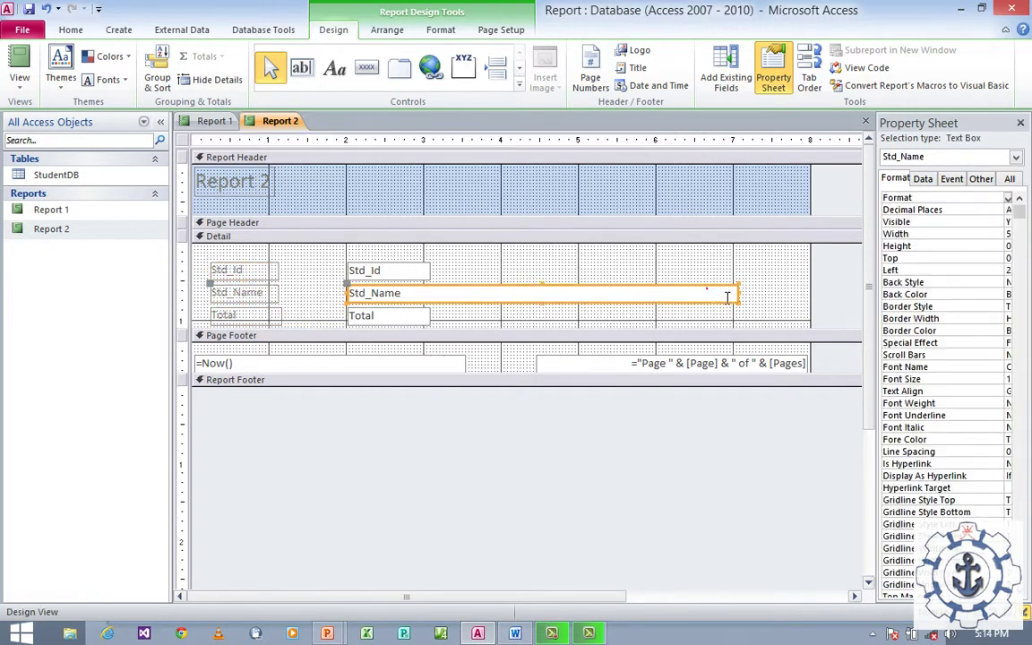
click(707, 288)
drag(737, 293, 330, 270)
click(457, 312)
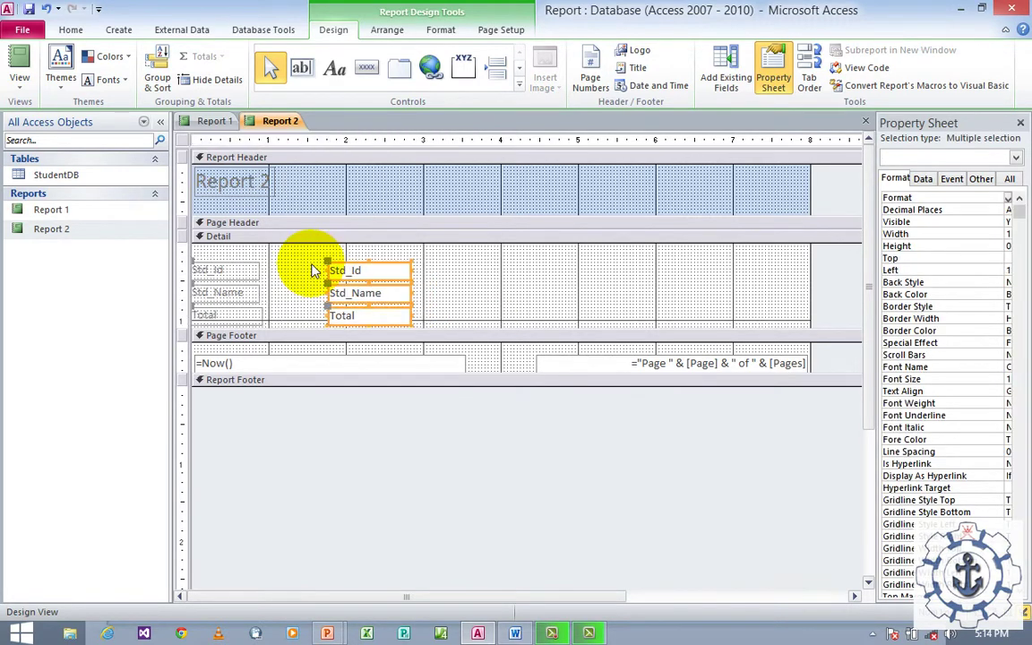
drag(287, 327, 260, 270)
click(477, 296)
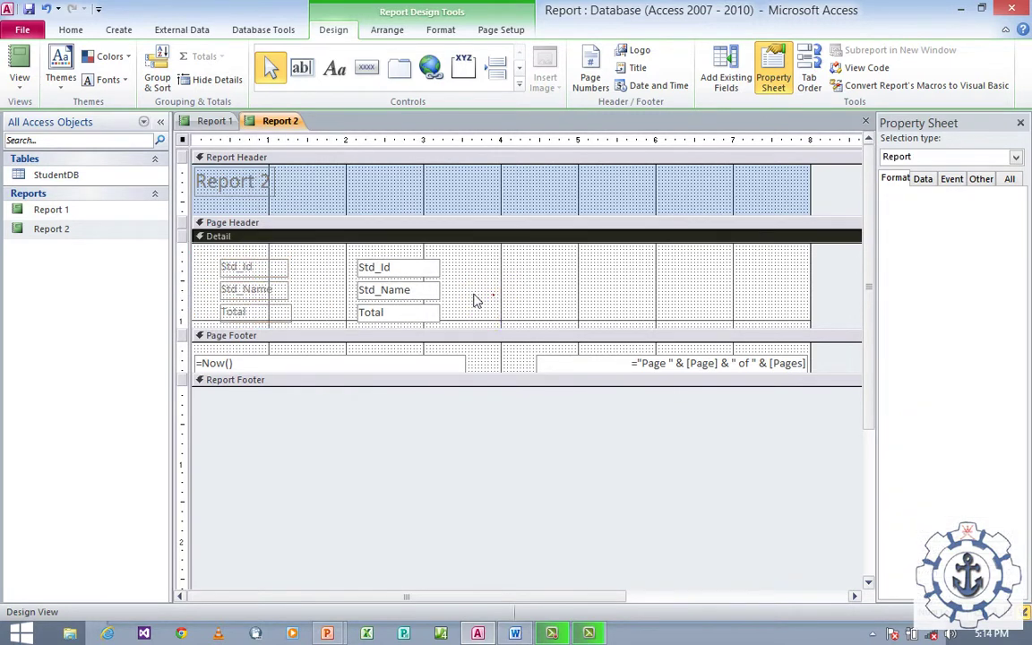
Widen the Total, Std_Name and Std_Id labels slightly so their text has more room.
click(289, 311)
click(292, 291)
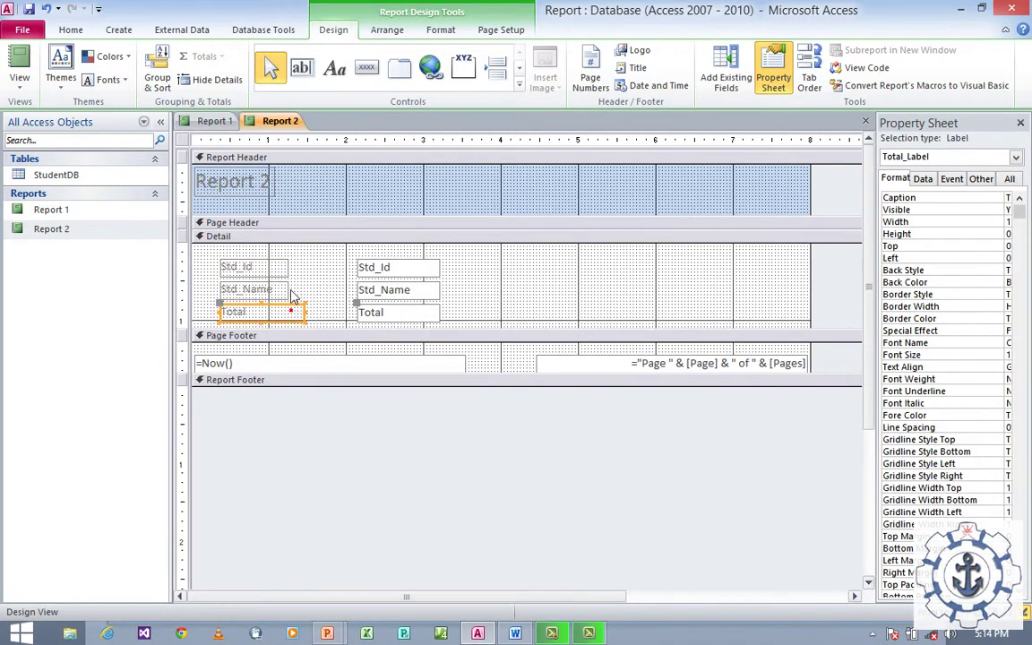
drag(289, 289, 304, 269)
click(295, 267)
Give the Std_Id, Std_Name and Total labels a dark olive green fill and white text.
click(310, 316)
shift+click(299, 284)
shift+click(298, 267)
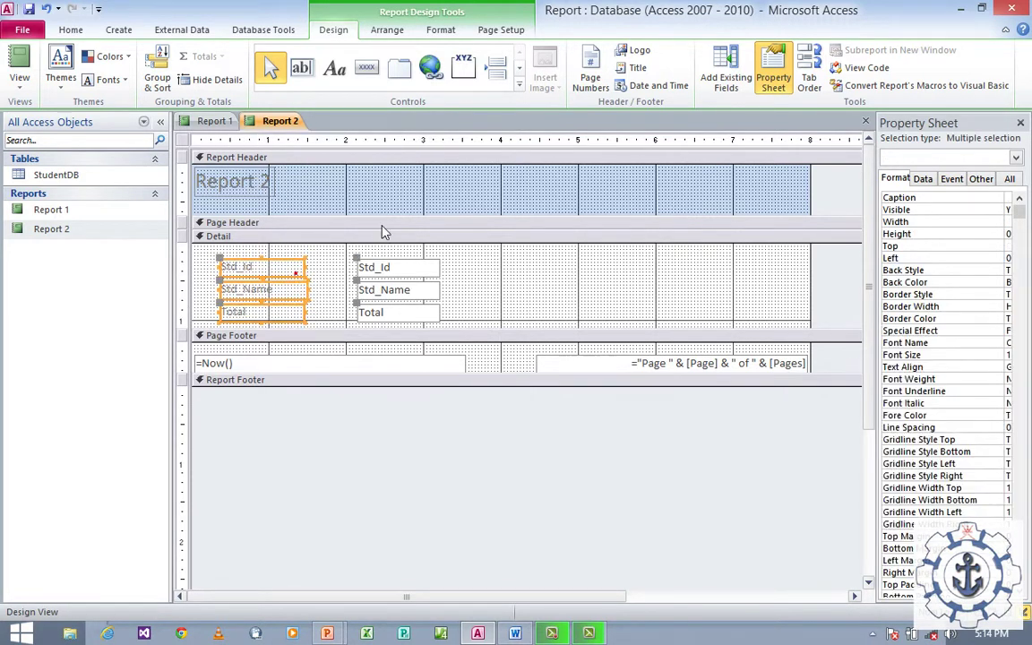
click(70, 29)
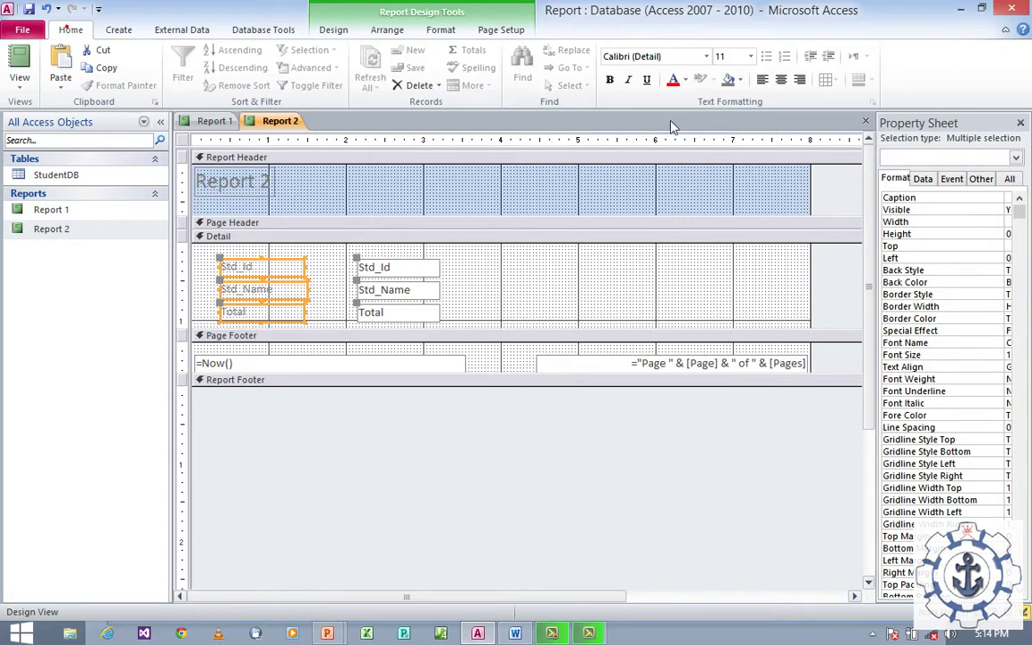
click(740, 80)
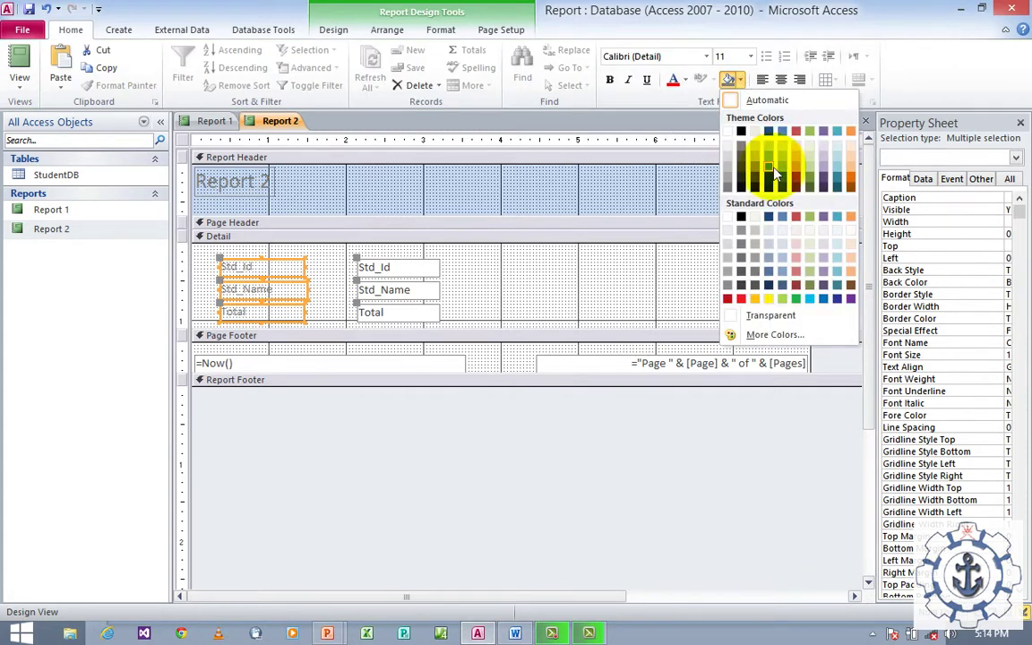
click(809, 187)
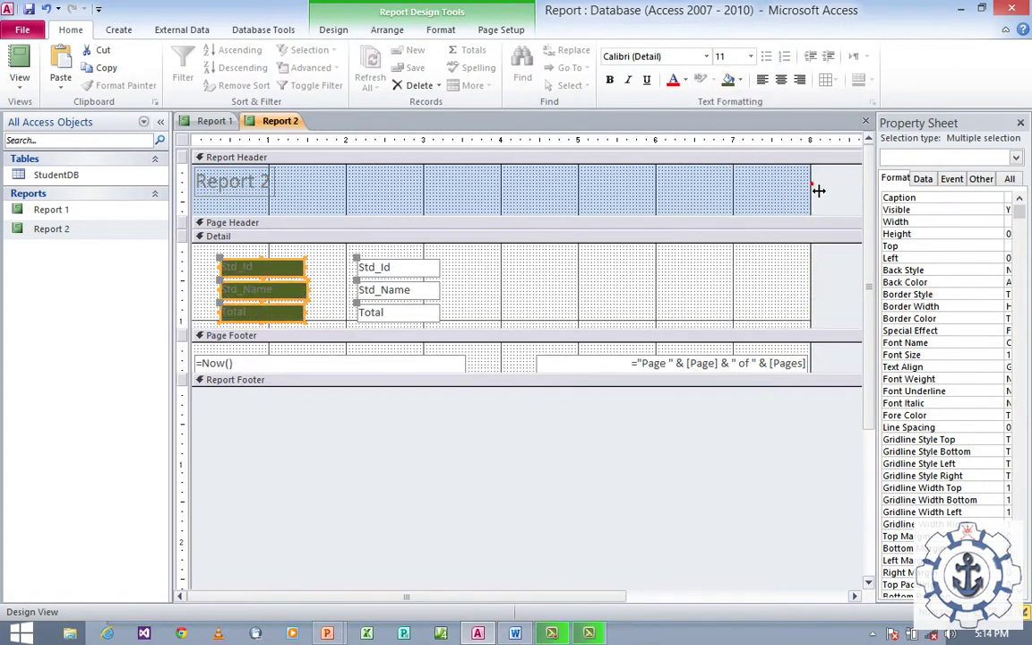
click(684, 80)
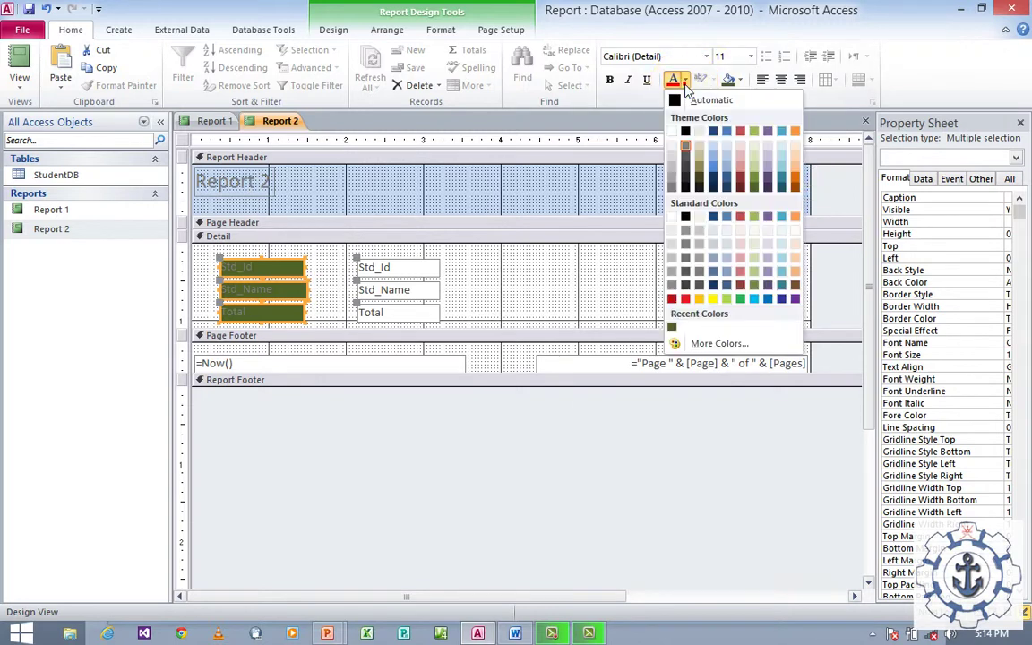
click(681, 131)
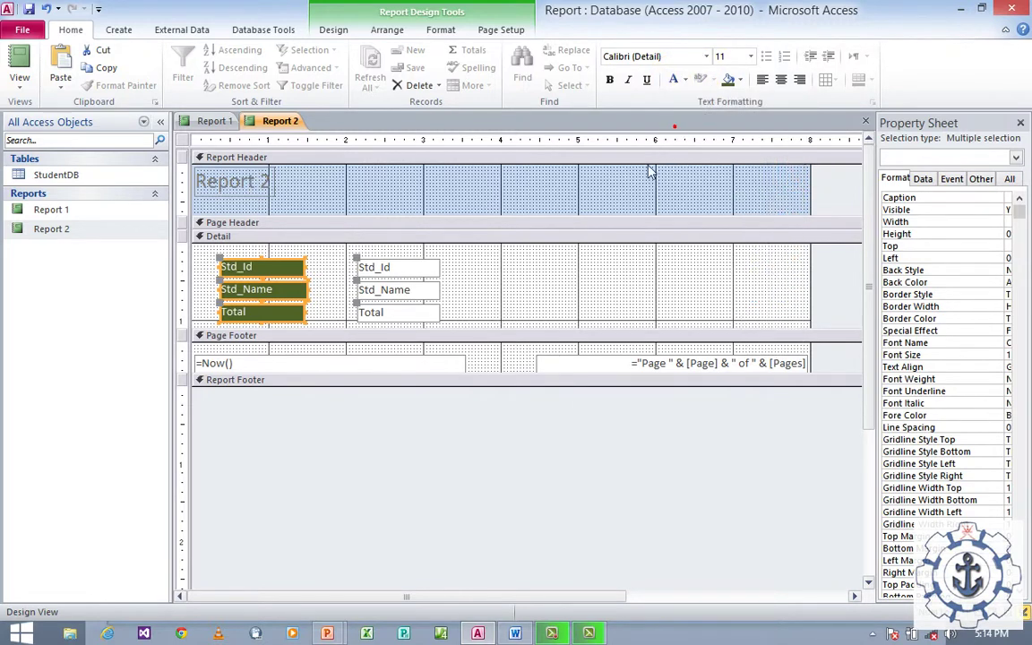
Set the font of the three selected labels to Book Antiqua, size 12.
click(657, 59)
text(Book Antiqua)
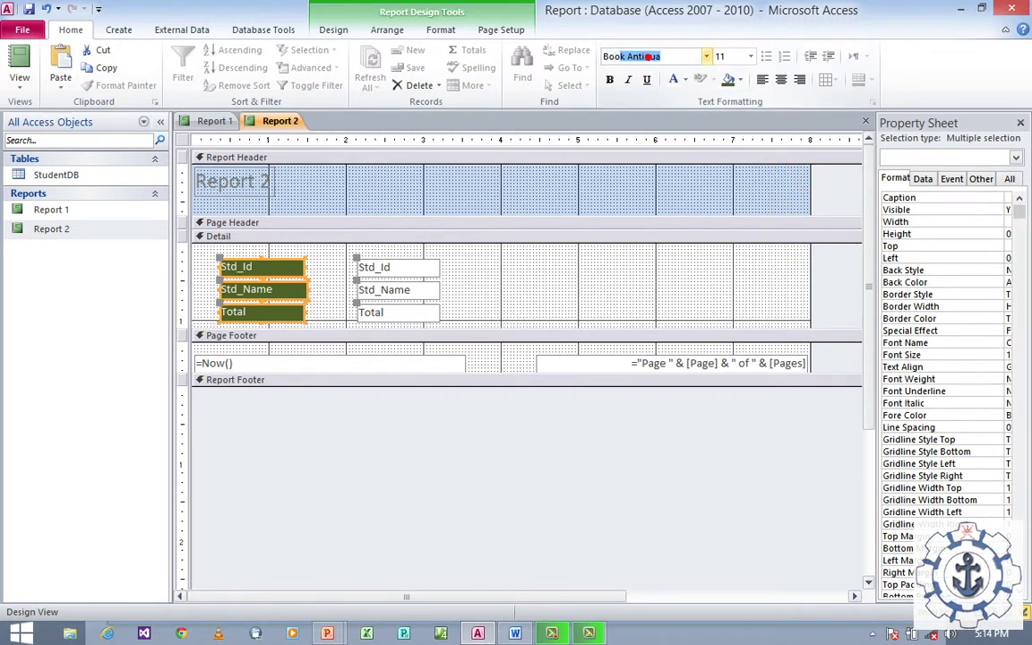
key(Tab)
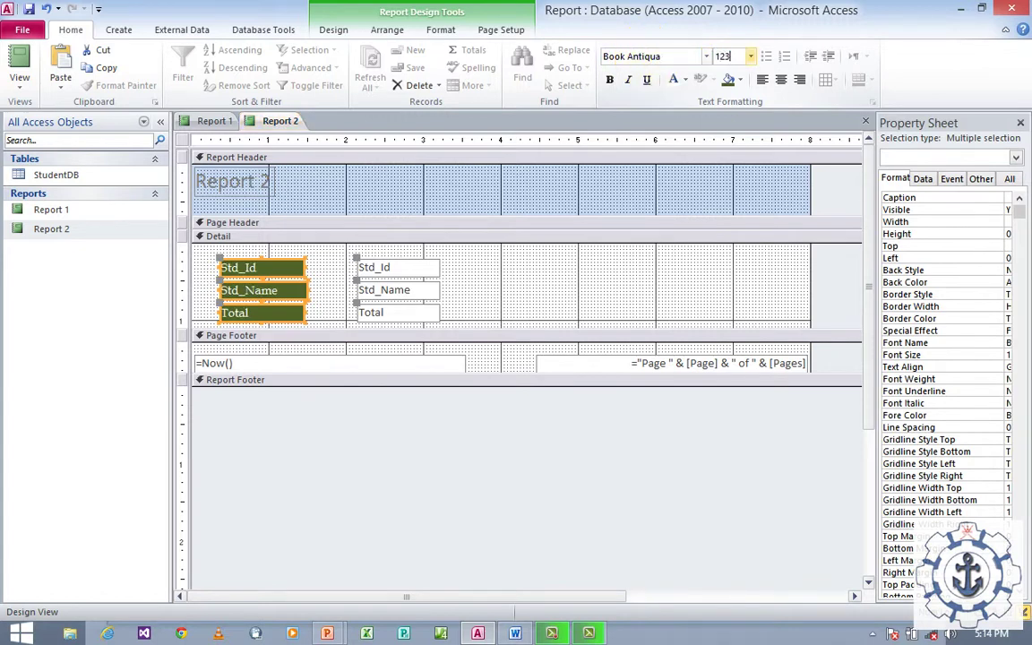
text(12)
key(Return)
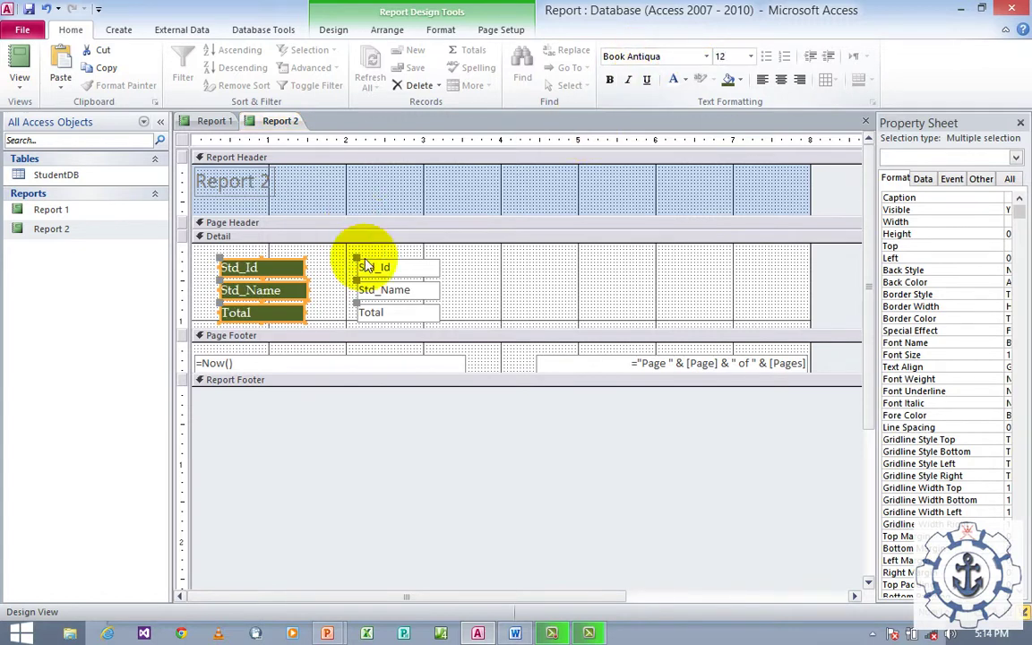
Widen the Total and Std_Id labels to match the width of the Std_Name label.
click(304, 315)
click(302, 269)
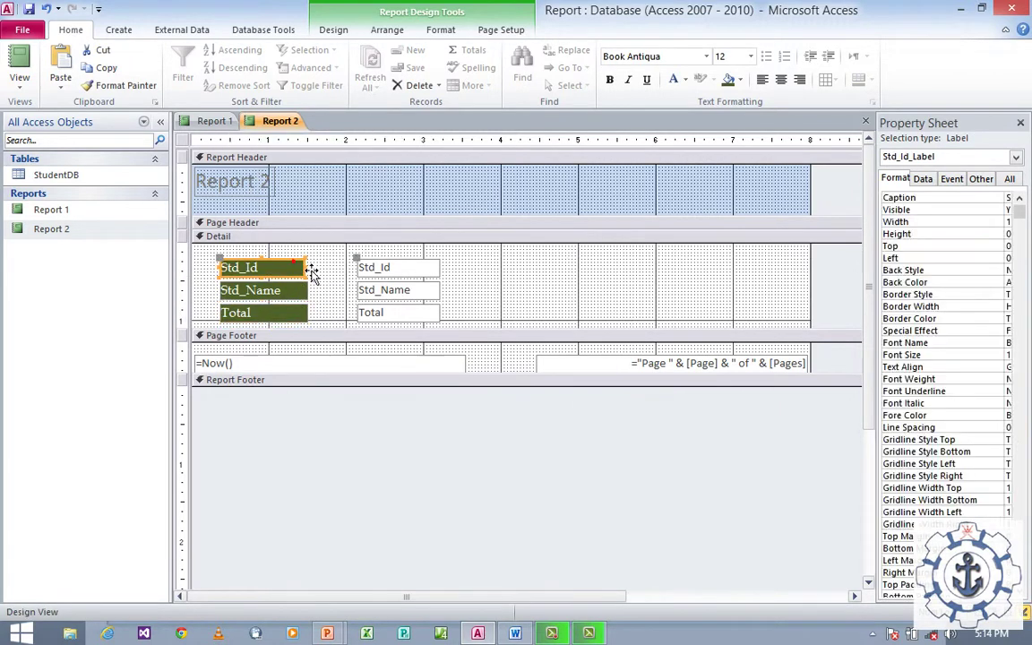
click(315, 311)
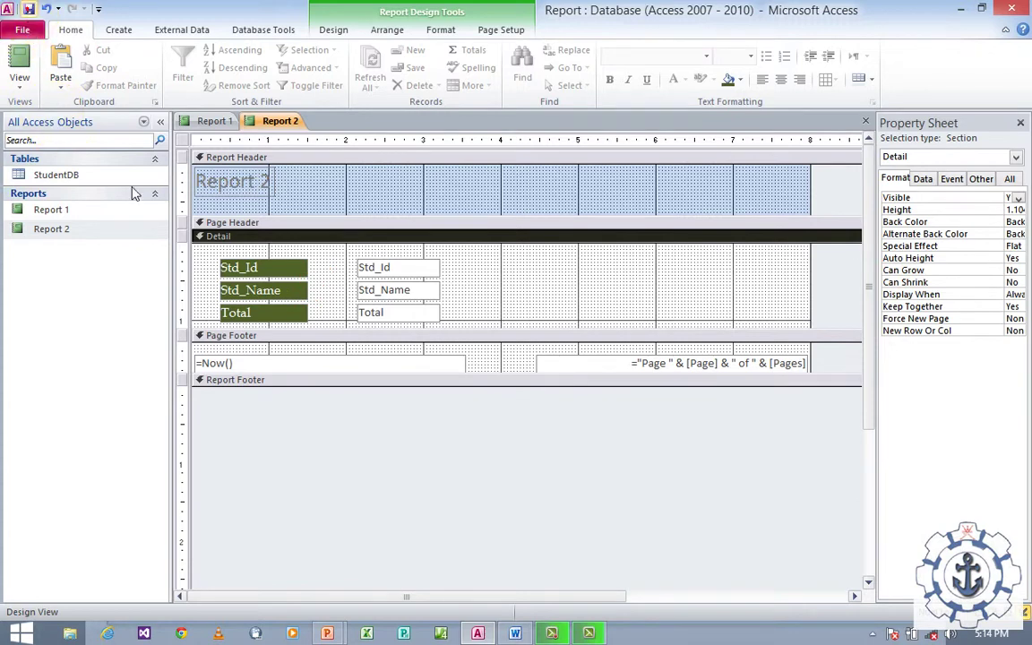
Open Report 2 in Report View and look through its formatted records.
double_click(109, 227)
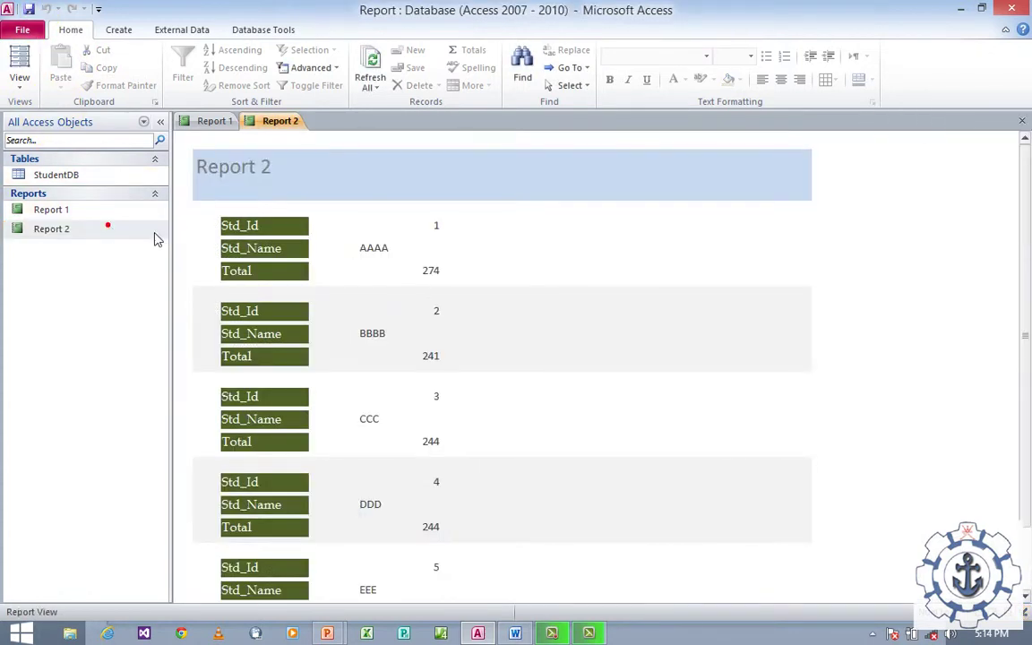
scroll(524, 323, down, 2)
scroll(524, 323, up, 2)
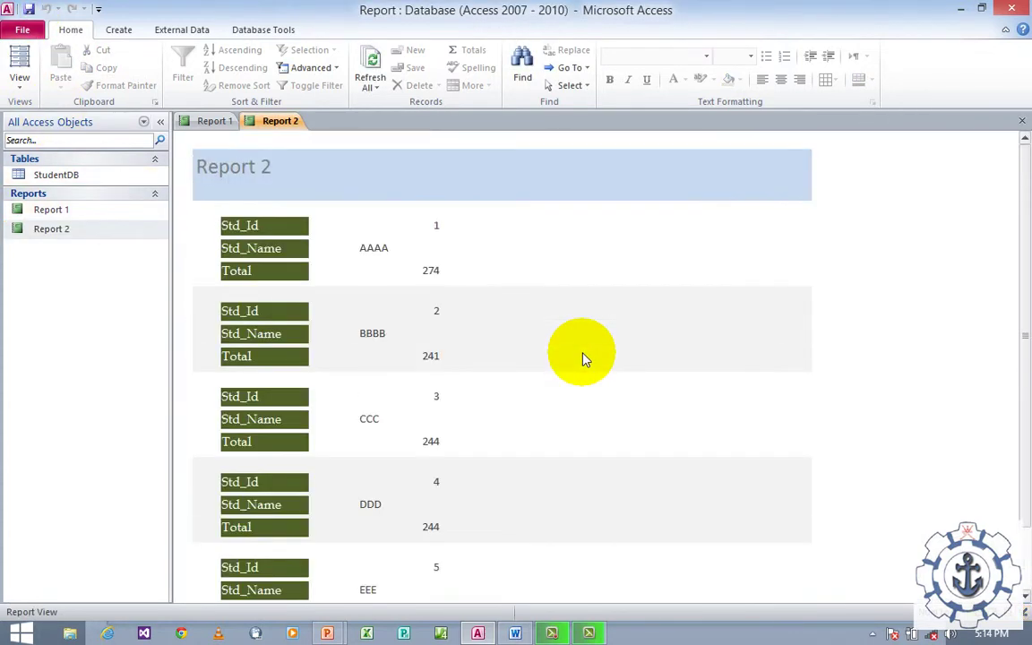
scroll(506, 359, down, 3)
scroll(111, 340, up, 3)
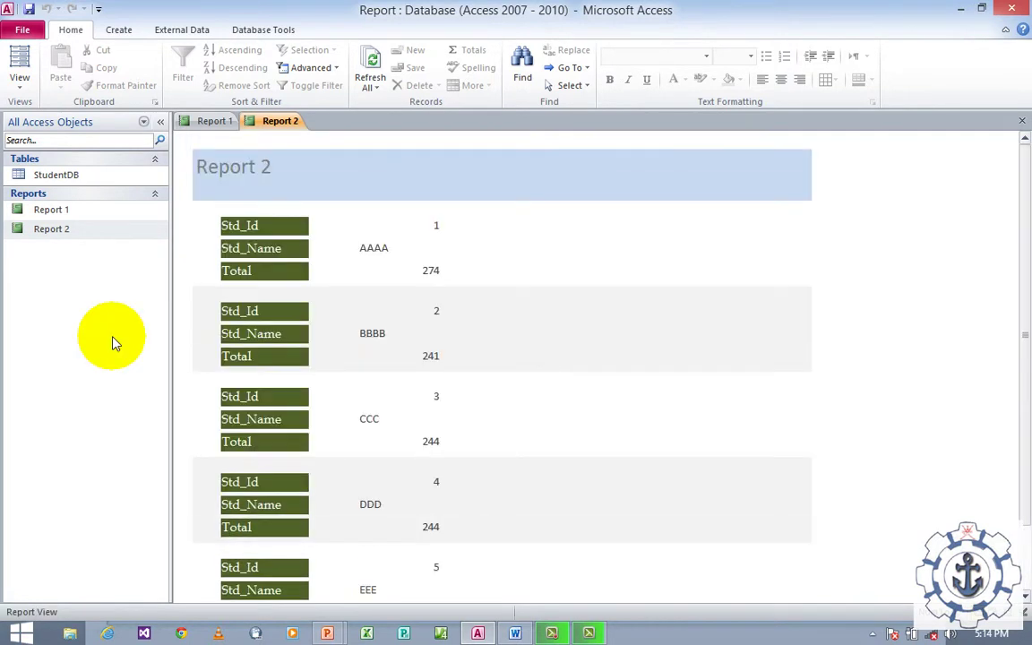
Start the Report Wizard on the StudentDB table and select all of its fields.
click(50, 176)
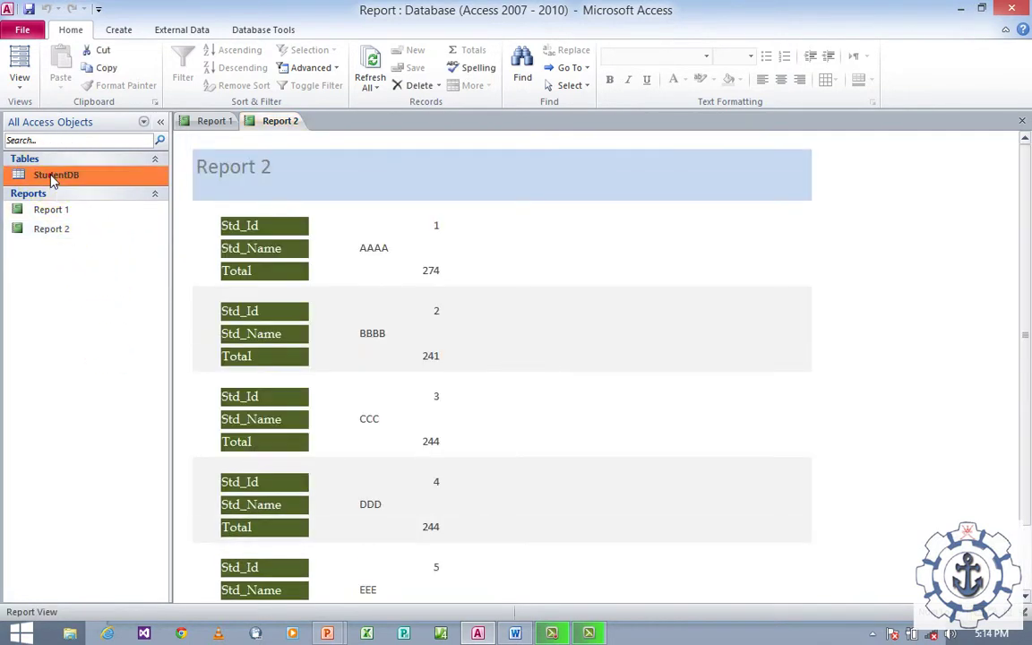
click(121, 30)
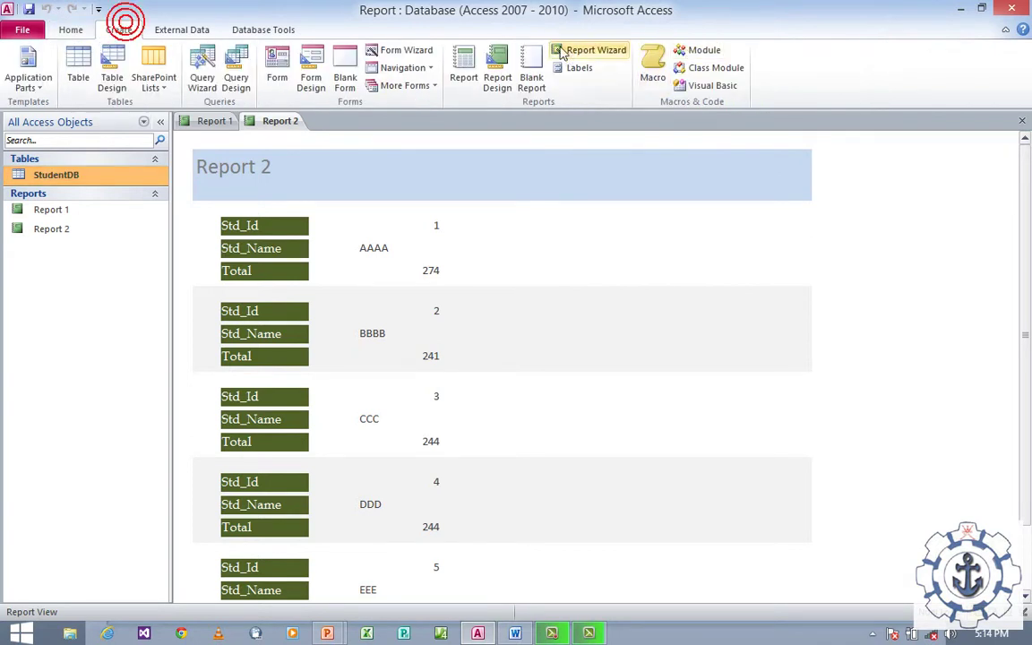
click(594, 52)
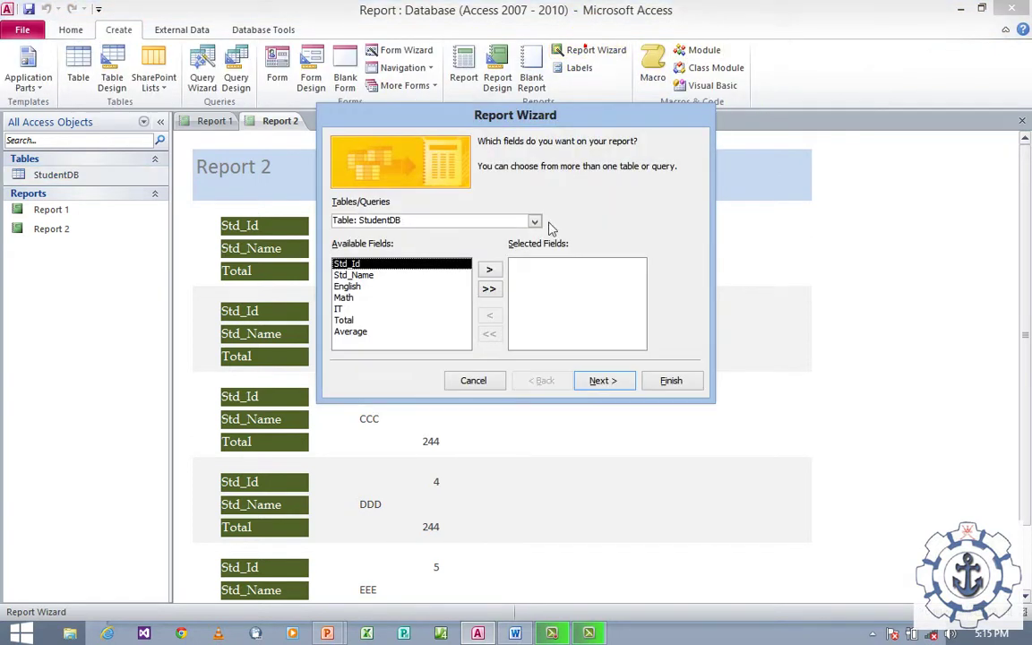
click(415, 346)
click(490, 291)
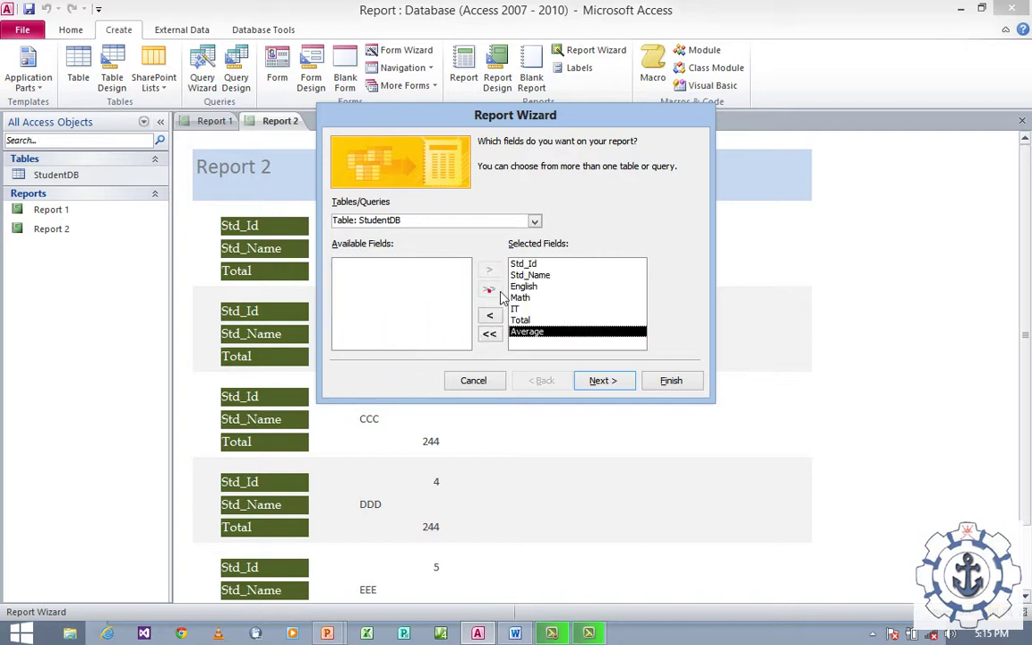
Leave grouping and sorting unset in the wizard and choose the Justified layout.
click(615, 387)
click(610, 385)
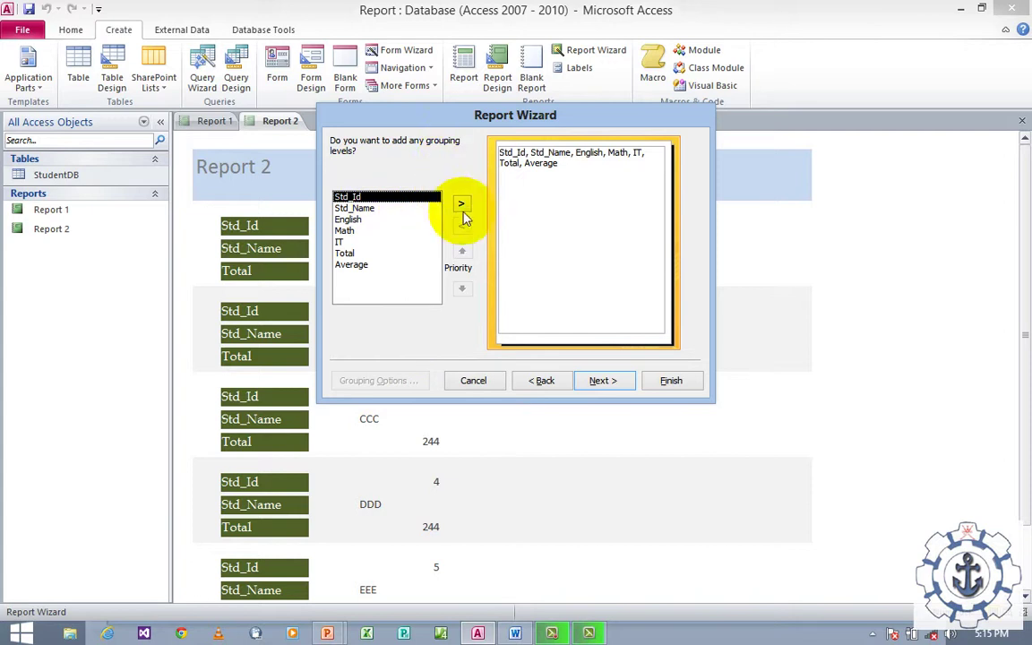
click(604, 383)
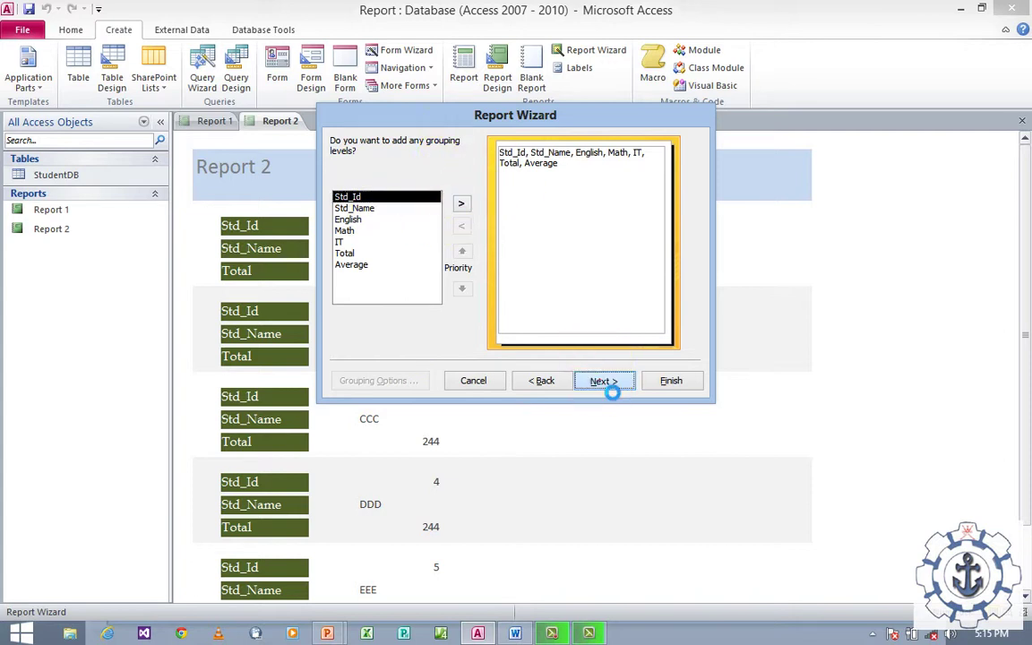
click(604, 380)
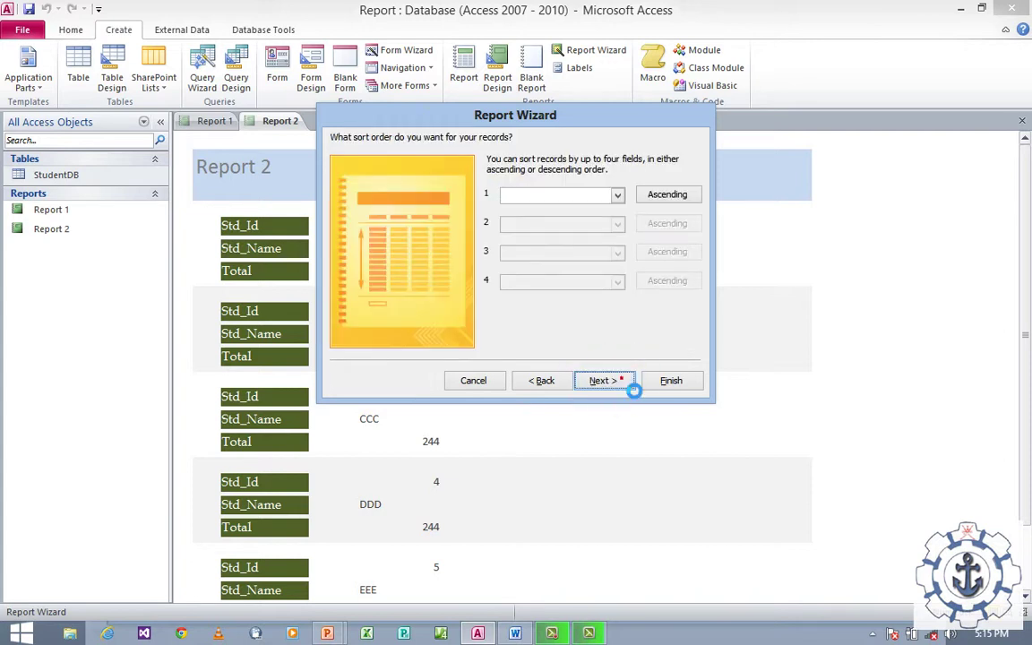
click(562, 214)
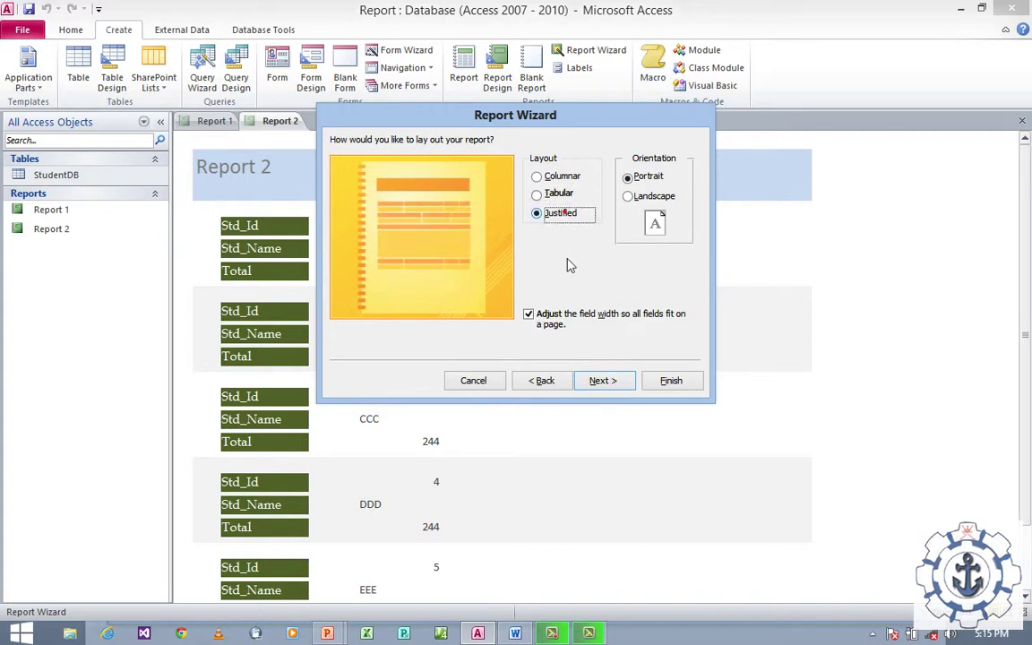
click(604, 384)
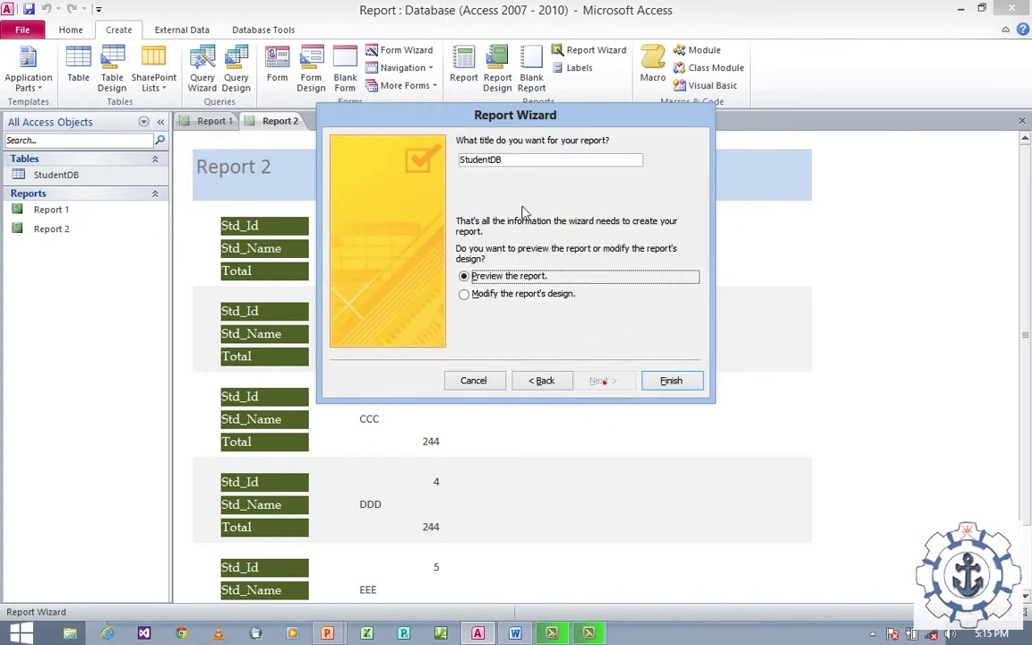
Title the new report "Report 3" and finish the wizard with the report preview.
double_click(520, 162)
text(Repo)
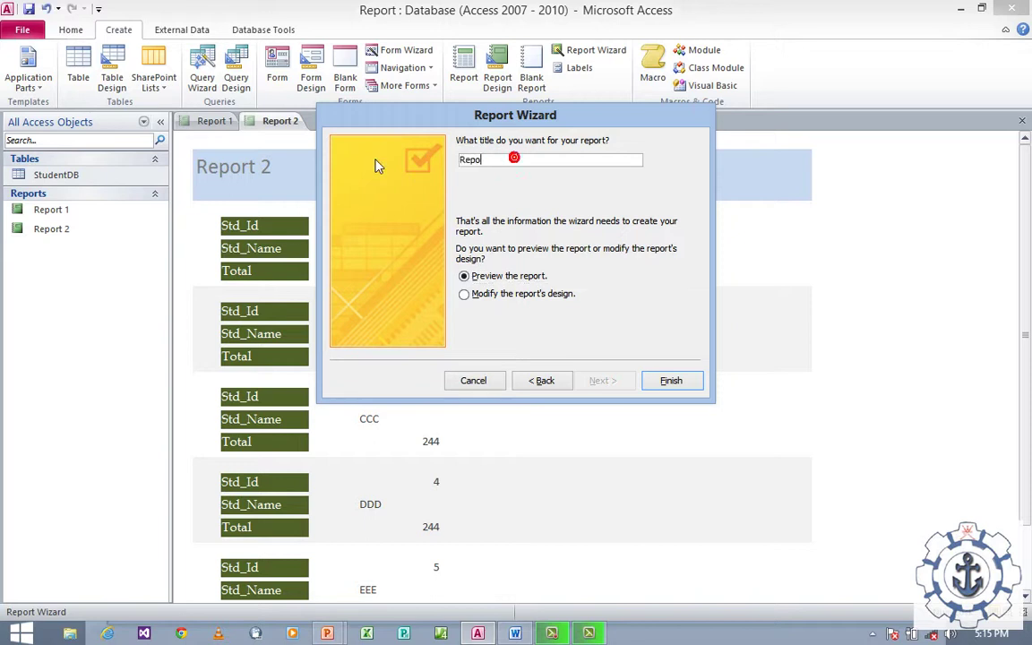
text(rt)
click(376, 166)
text(3)
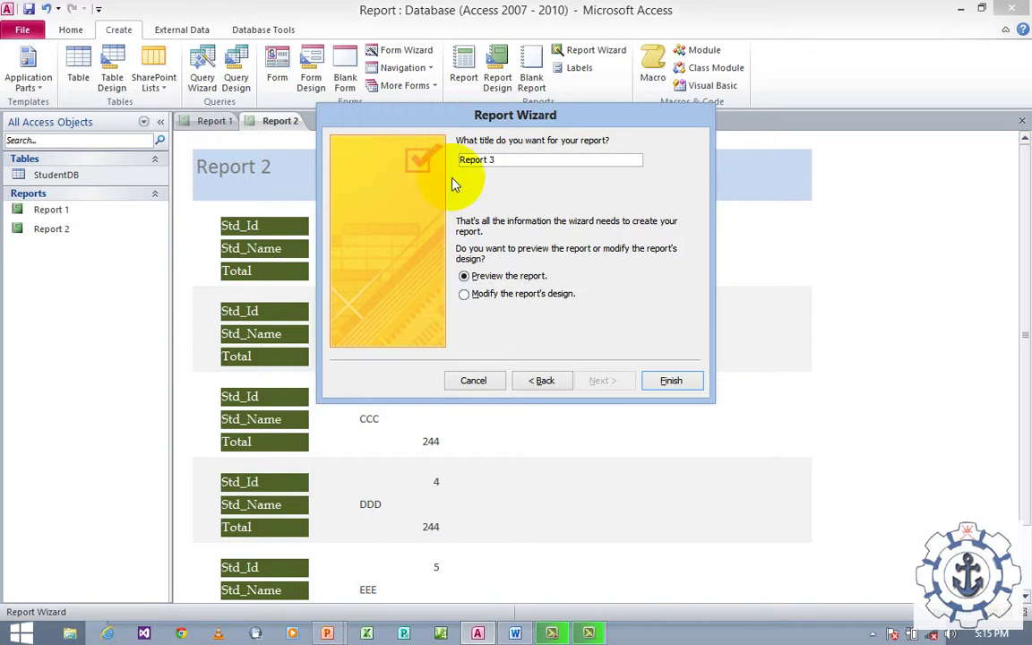
click(693, 391)
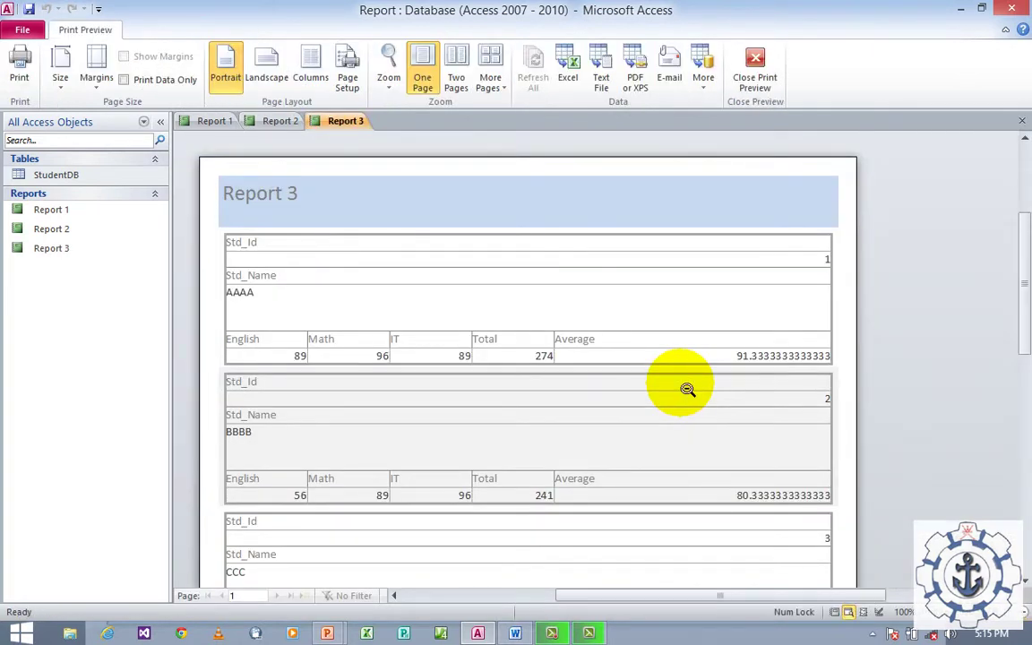
Look over the preview of Report 3 and open the report in Design View.
click(73, 253)
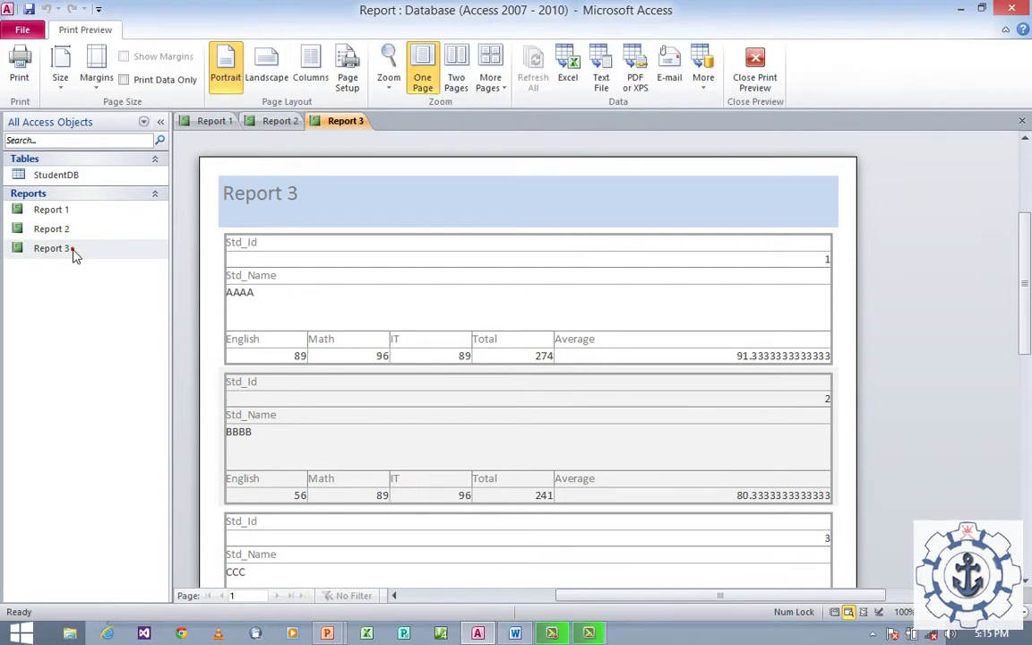
click(403, 270)
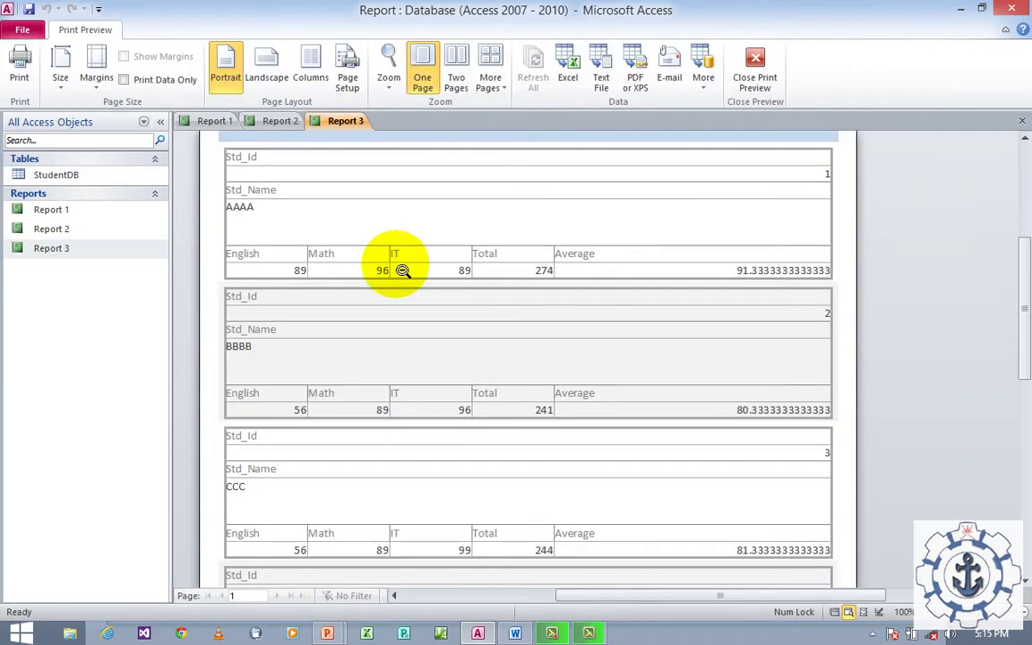
scroll(403, 271, down, 2)
scroll(402, 270, up, 3)
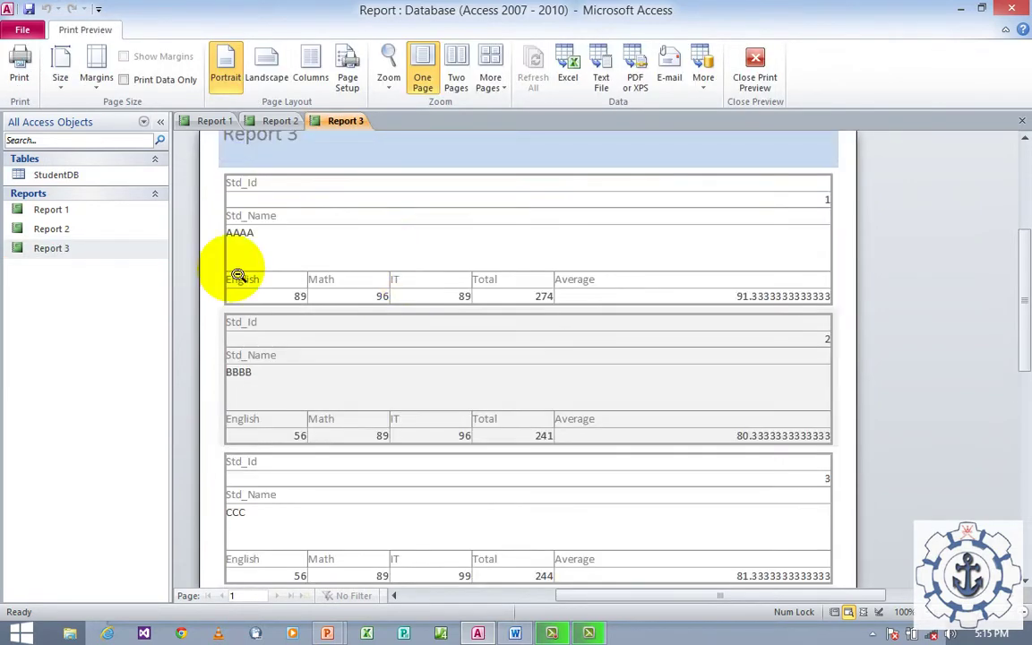
right_click(104, 251)
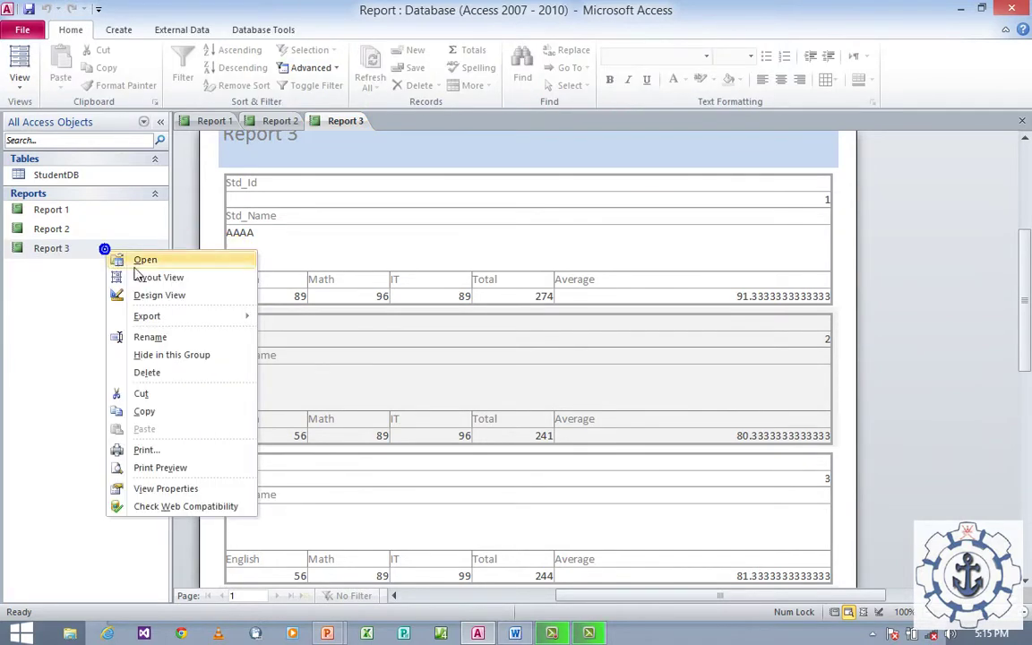
click(136, 295)
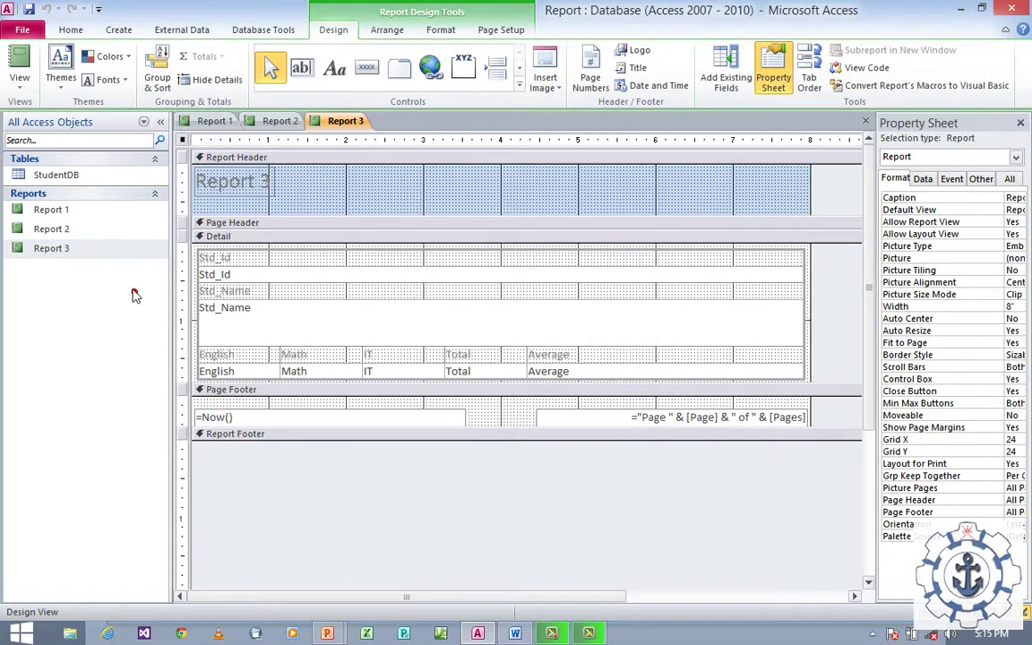
Select the Std_Name text box in the Detail section of Report 3.
click(654, 309)
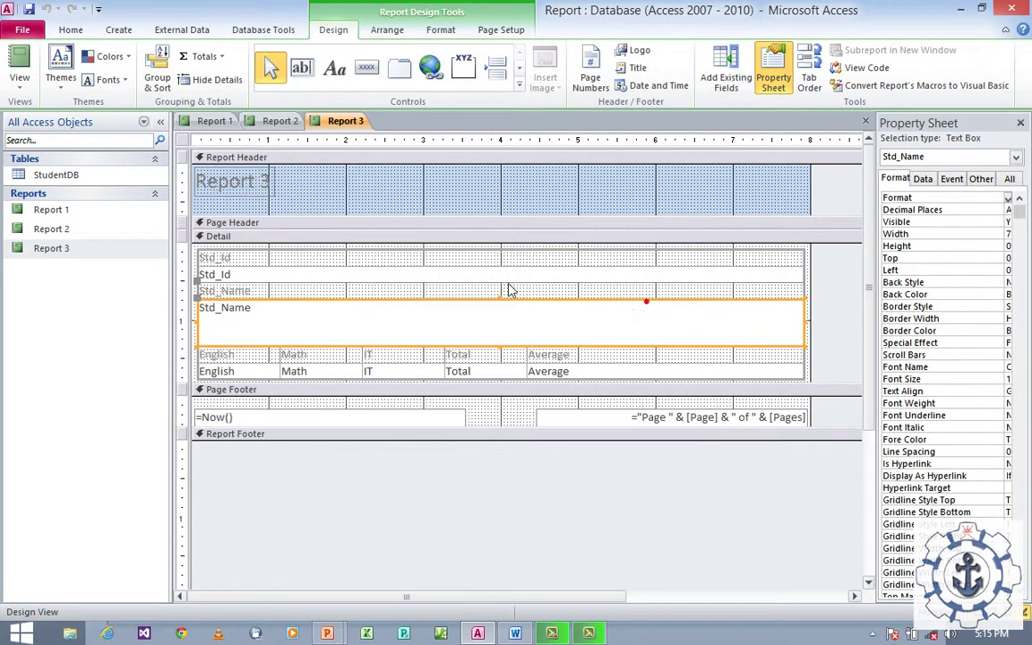